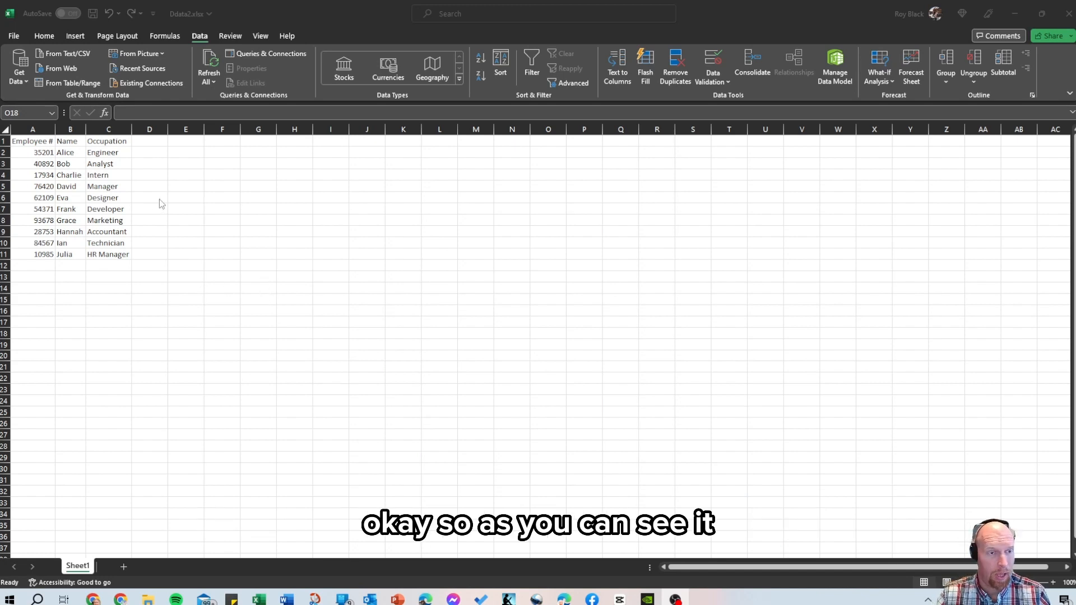
Examine the Employee #, Name and Occupation headers in the Ddata2 workbook
{"action": "scroll", "coordinate": [160, 200], "scroll_direction": "up", "scroll_amount": 3}
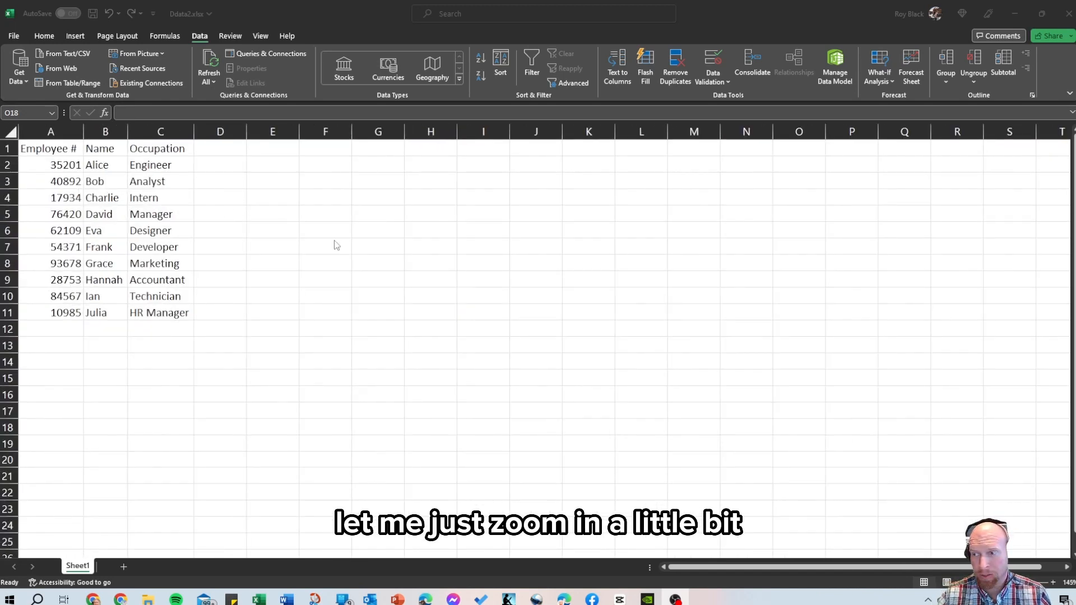
{"action": "left_click", "coordinate": [57, 147]}
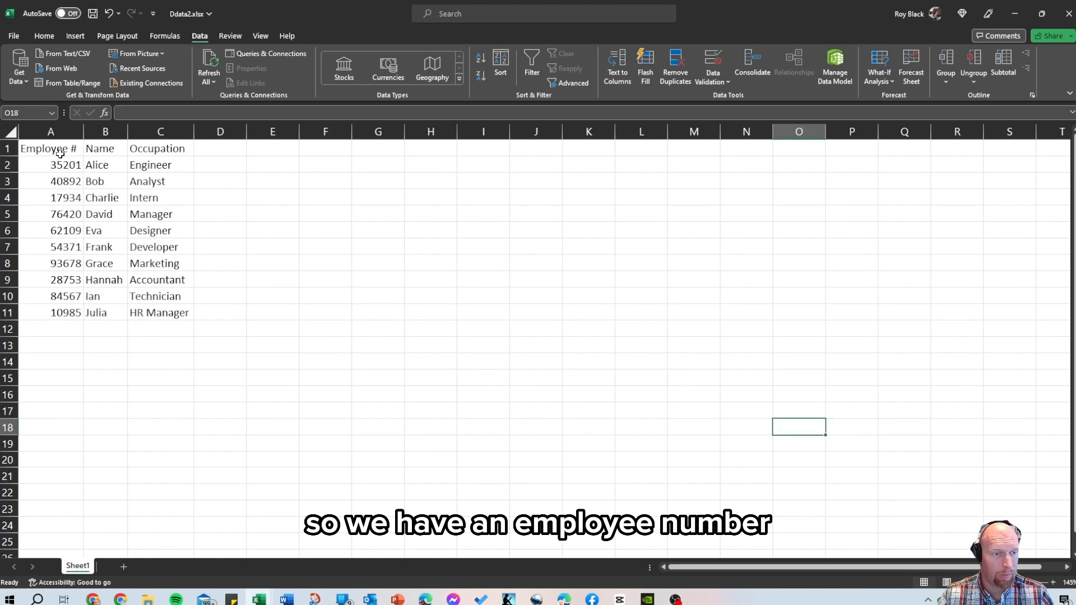
{"action": "left_click", "coordinate": [60, 153]}
{"action": "left_click", "coordinate": [105, 152]}
{"action": "left_click", "coordinate": [140, 153]}
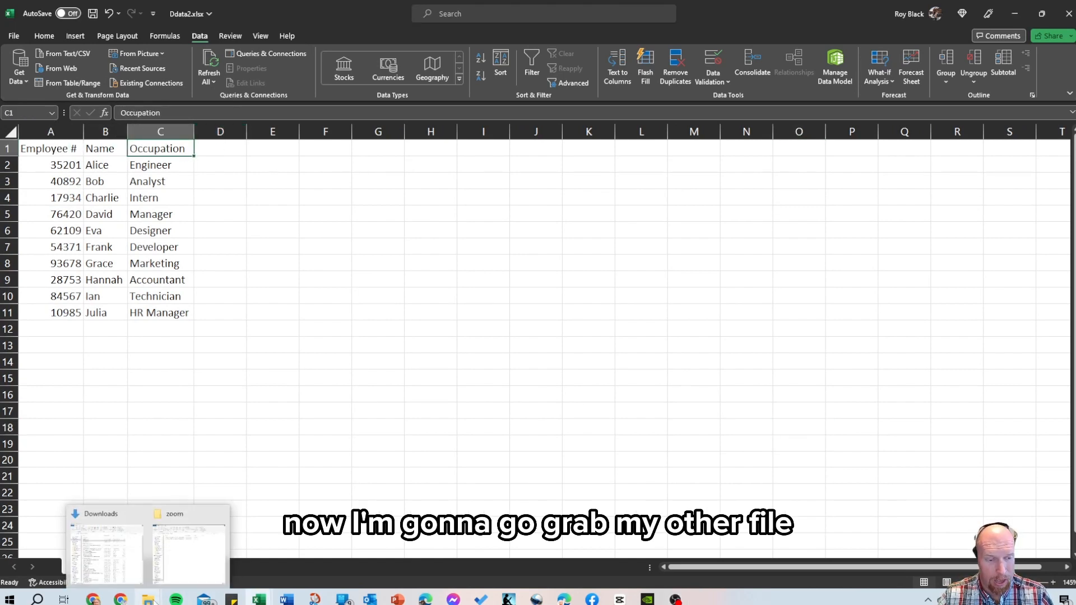
Switch to the Ddata1 workbook and autofit the widths of all its columns
{"action": "mouse_move", "coordinate": [264, 601]}
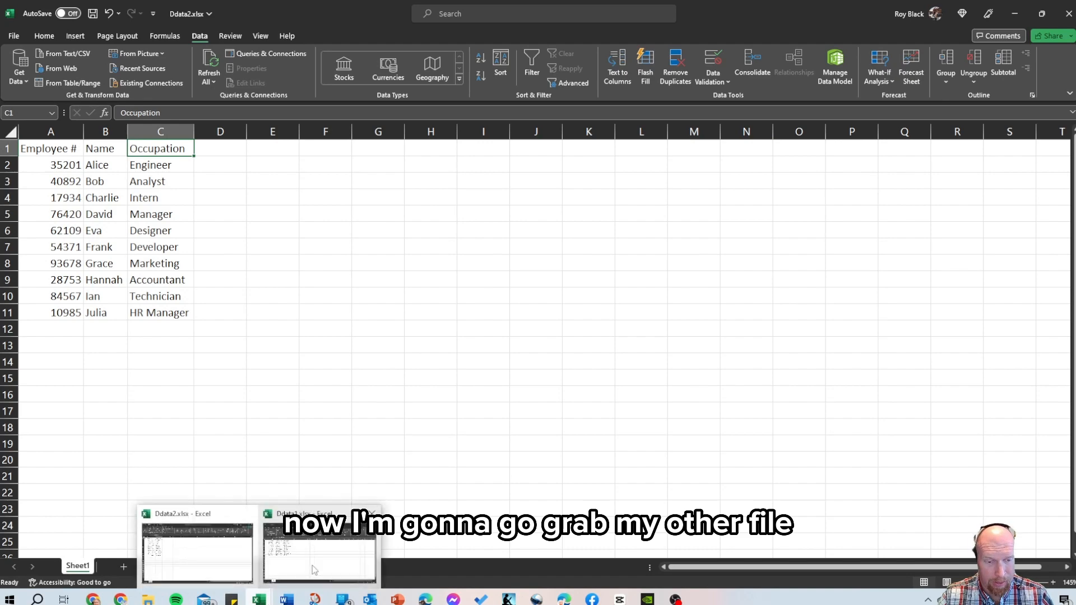
{"action": "left_click", "coordinate": [313, 567]}
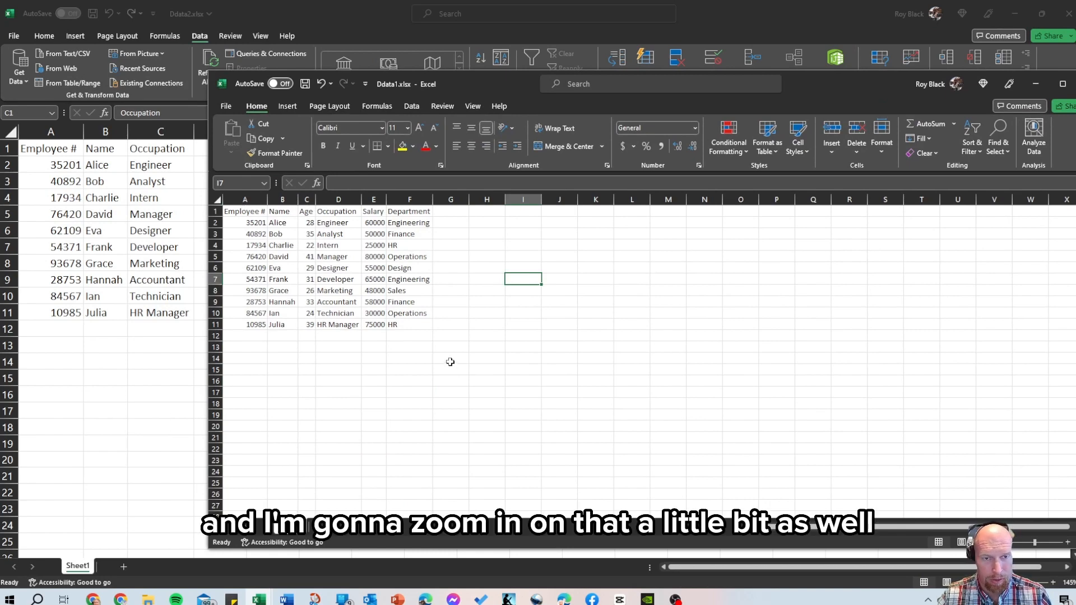
{"action": "scroll", "coordinate": [464, 351], "scroll_direction": "up", "scroll_amount": 2}
{"action": "left_click", "coordinate": [222, 201]}
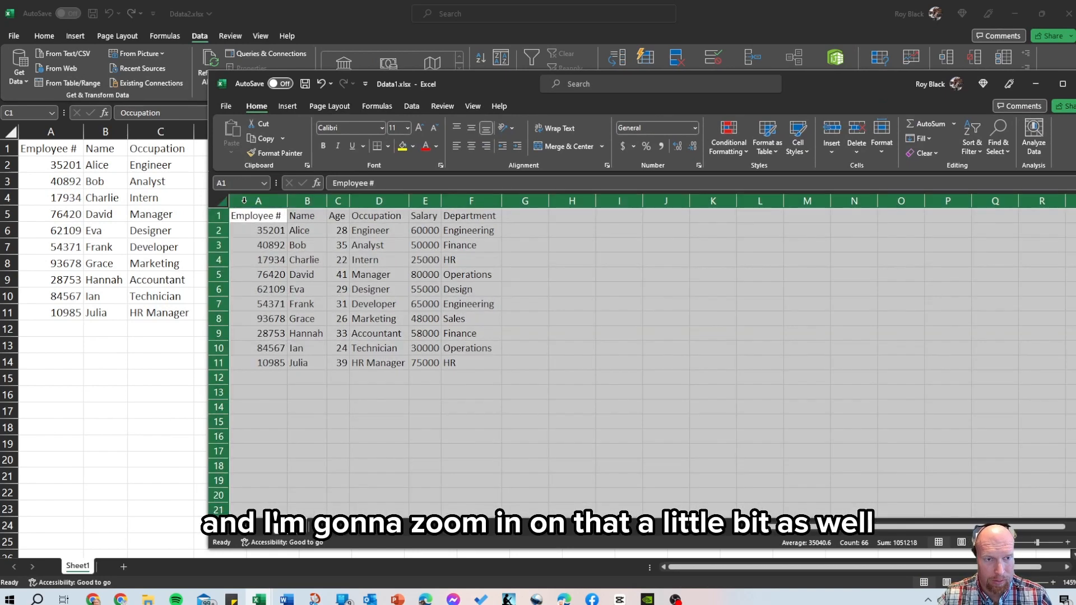
{"action": "double_click", "coordinate": [330, 202]}
{"action": "left_click", "coordinate": [759, 347]}
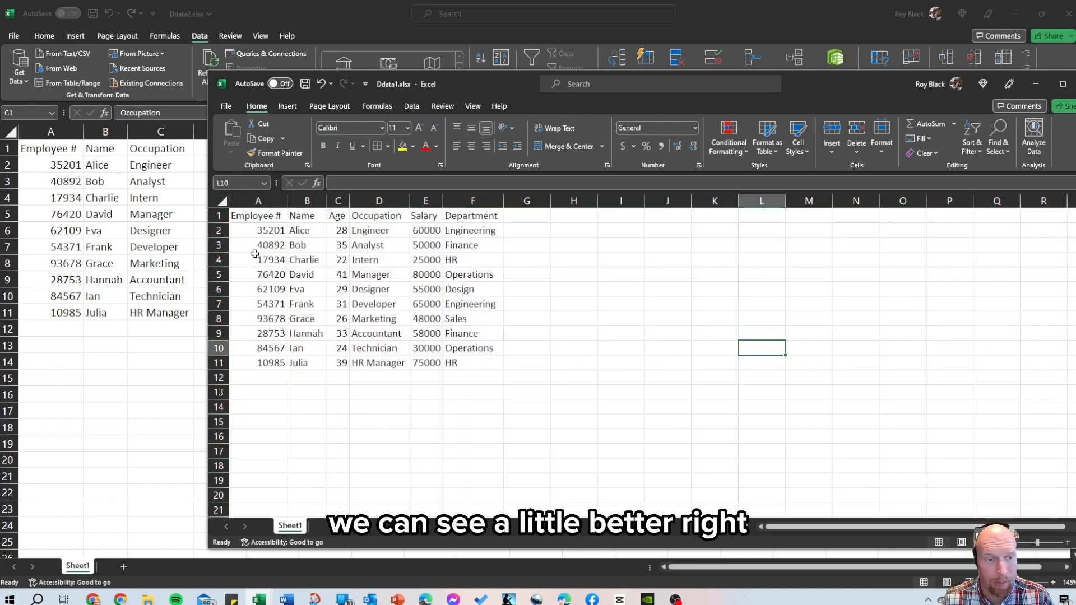
Review the Age, Salary and Department columns in the Ddata1 workbook
{"action": "left_click", "coordinate": [338, 201]}
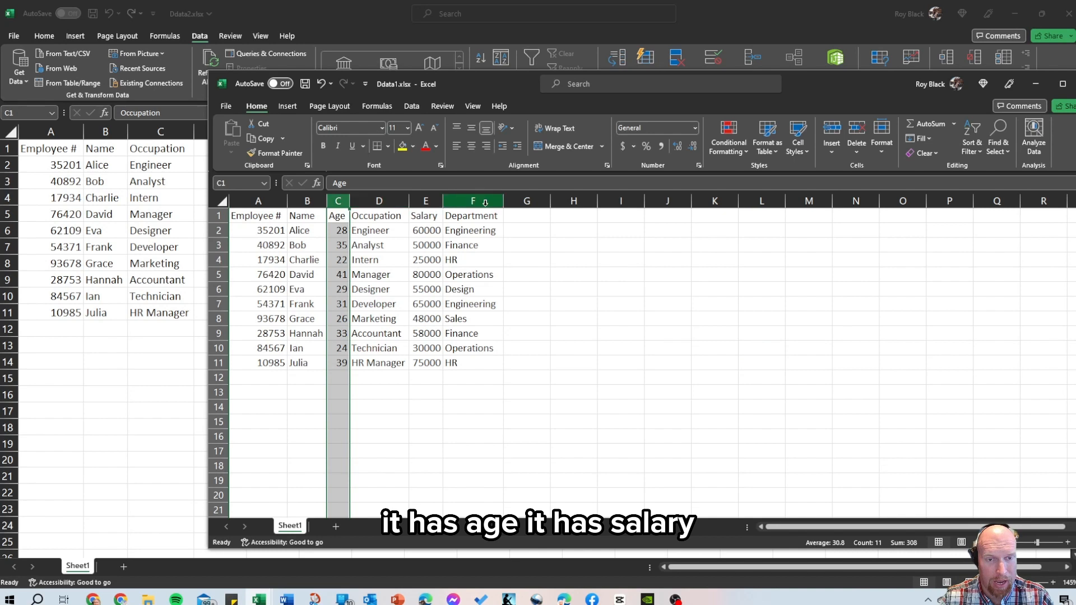
{"action": "left_click", "coordinate": [433, 201]}
{"action": "left_click", "coordinate": [467, 200]}
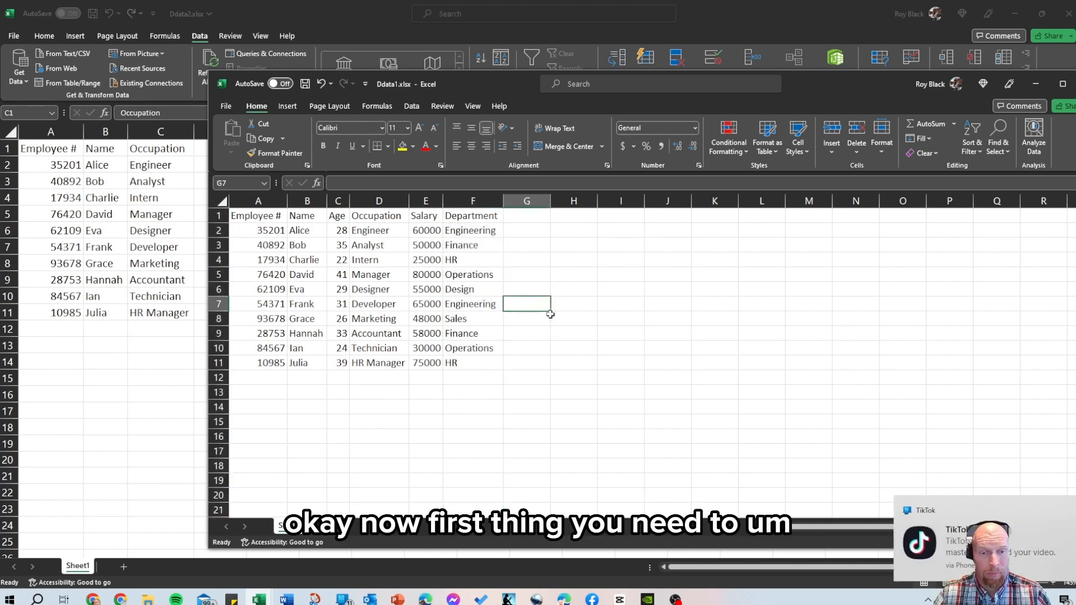
{"action": "left_click", "coordinate": [546, 306]}
{"action": "left_click", "coordinate": [1057, 510]}
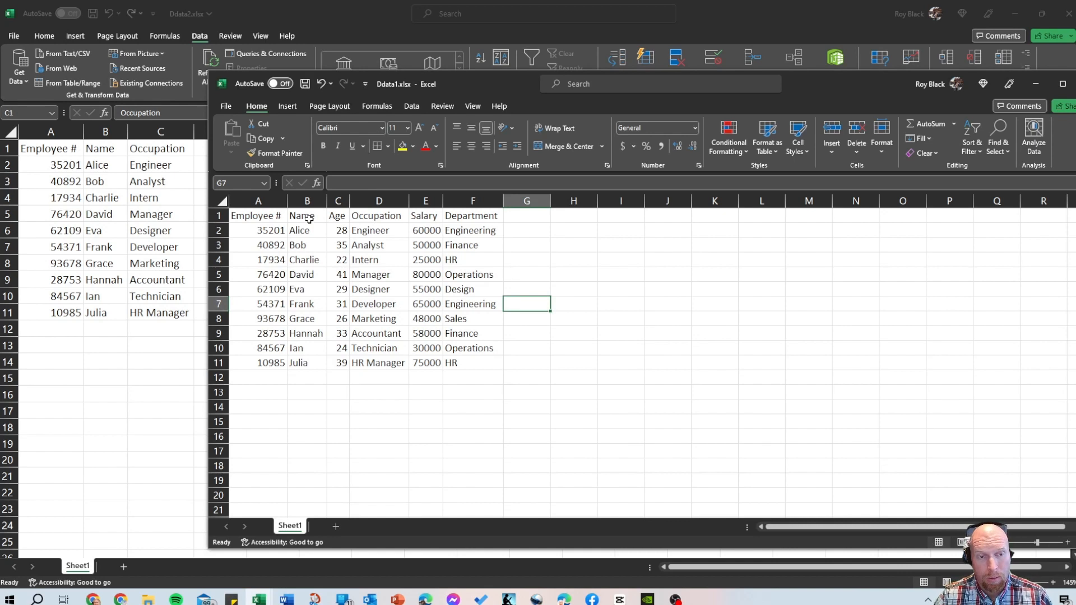
Compare the Employee # column in Ddata1 with the matching column in Ddata2 as the shared identifier
{"action": "left_click", "coordinate": [263, 236]}
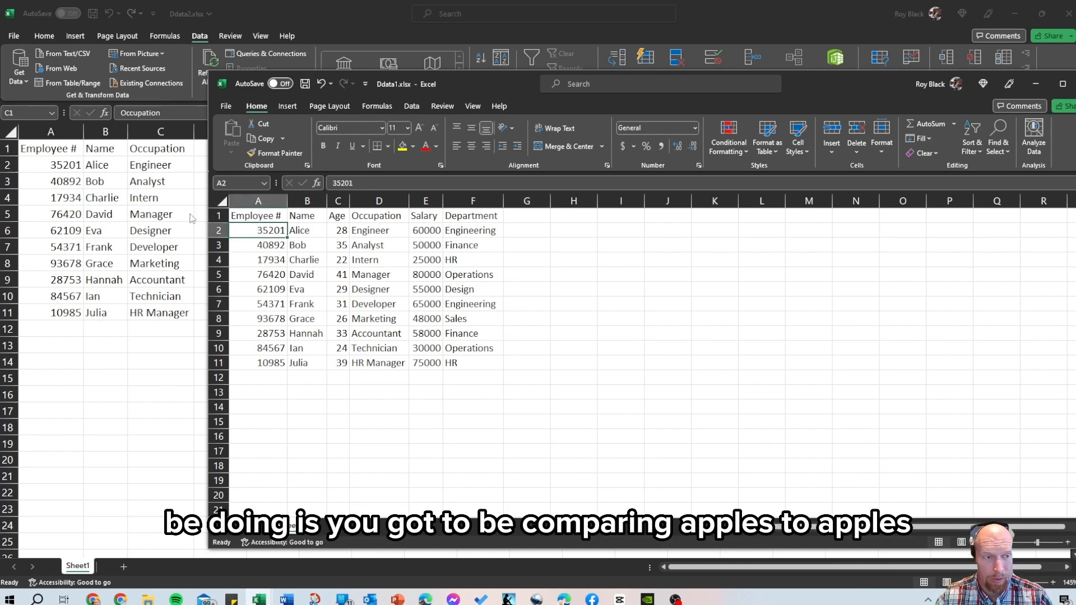
{"action": "left_click", "coordinate": [263, 201]}
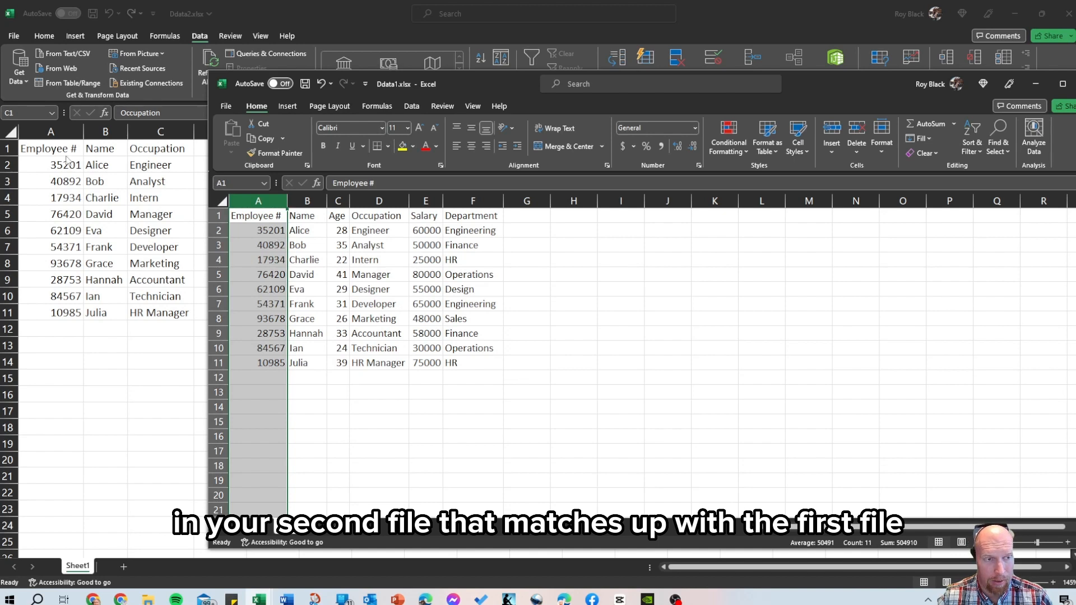
{"action": "left_click", "coordinate": [259, 241]}
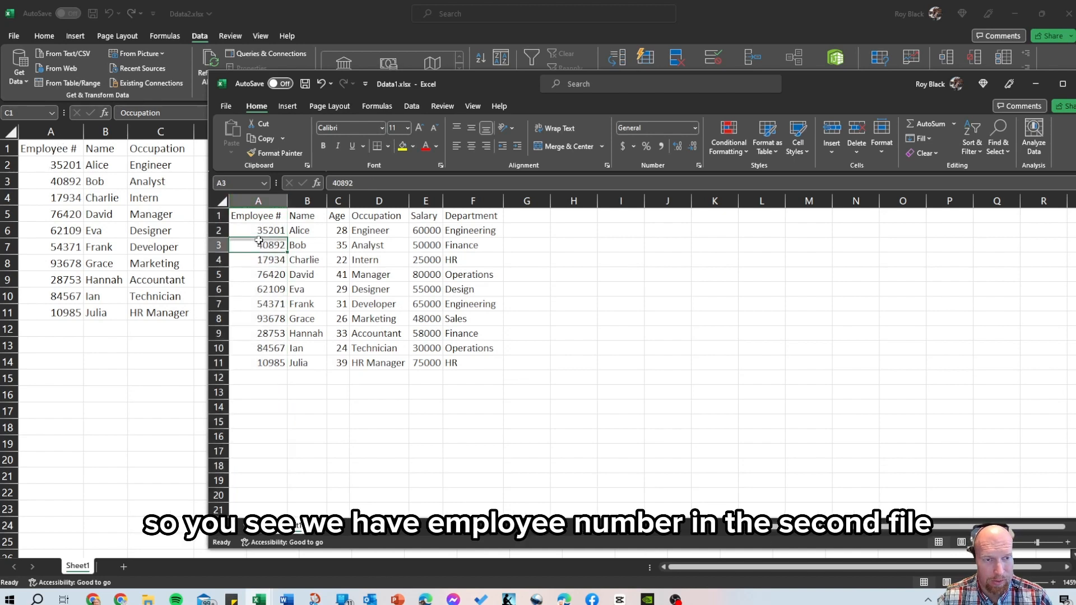
{"action": "left_click", "coordinate": [266, 201]}
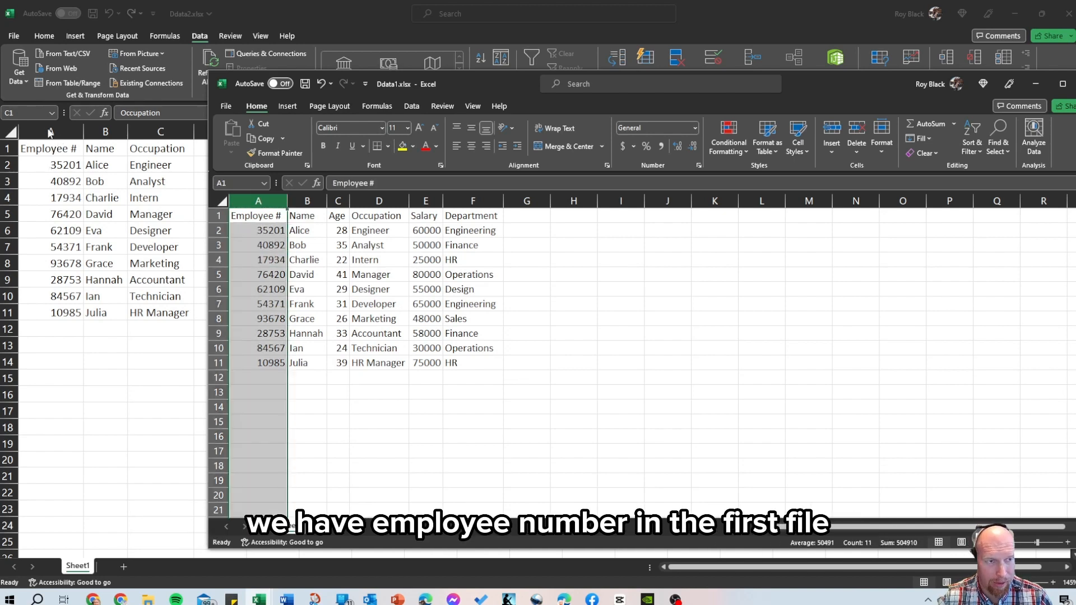
{"action": "left_click", "coordinate": [253, 229]}
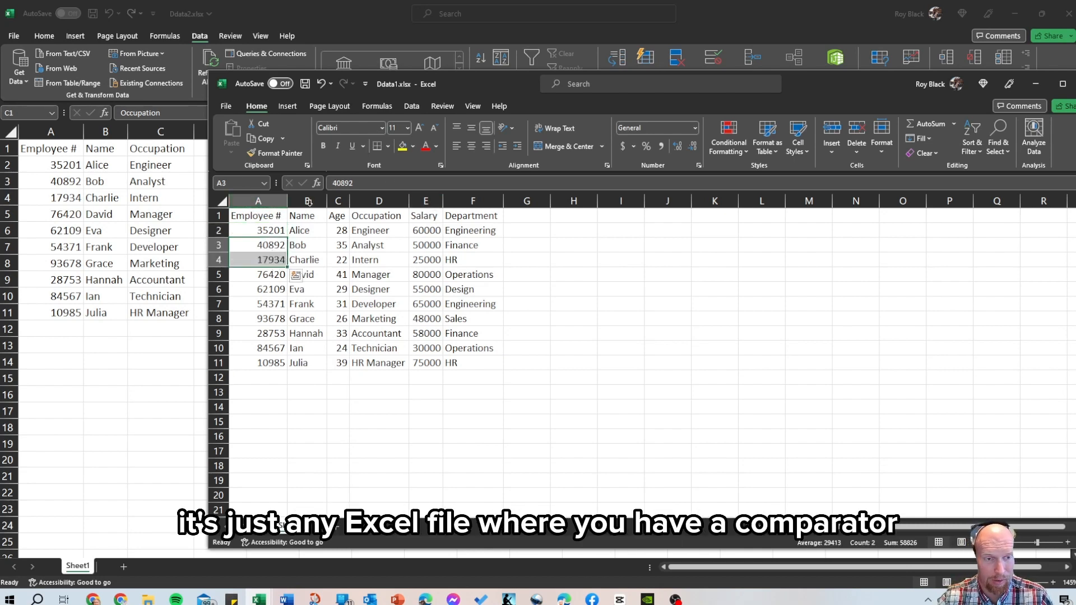
{"action": "left_click", "coordinate": [295, 260]}
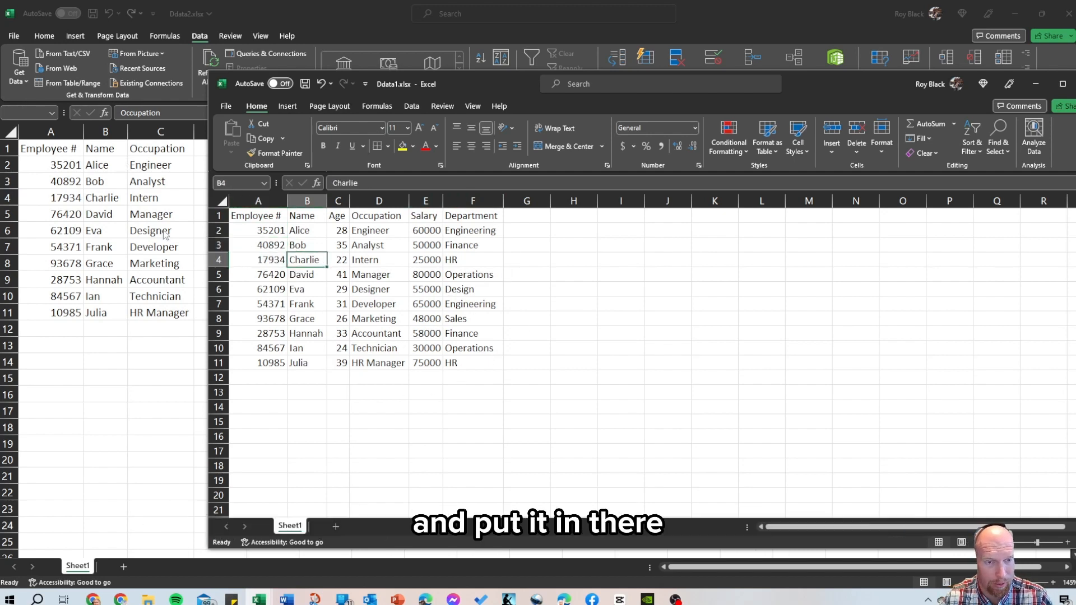
{"action": "left_click", "coordinate": [392, 362]}
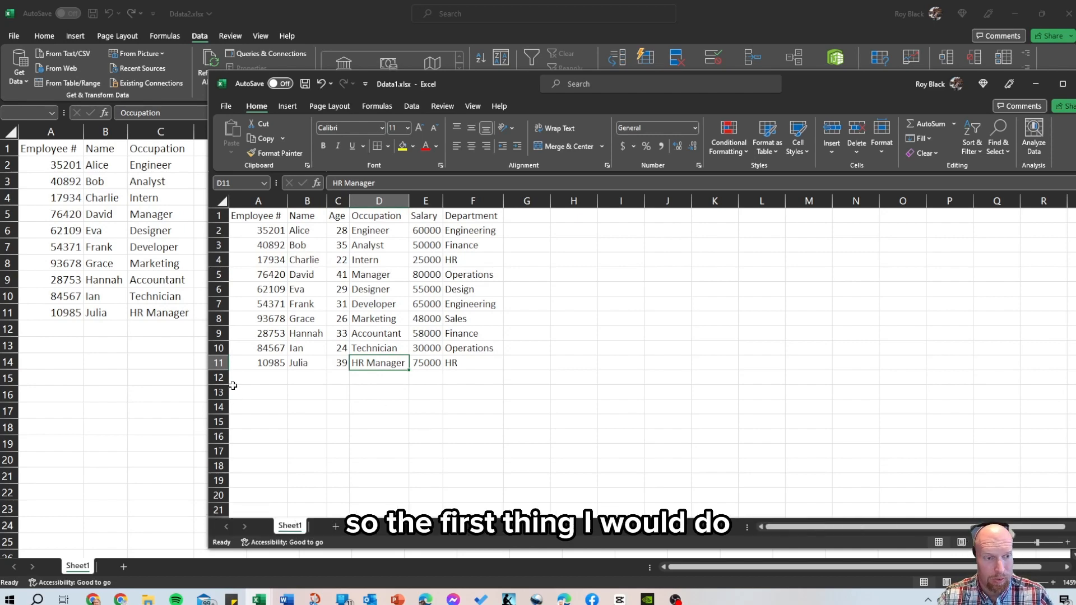
Return to the Ddata2 workbook and select the Employee # header in cell A1
{"action": "left_click", "coordinate": [140, 384]}
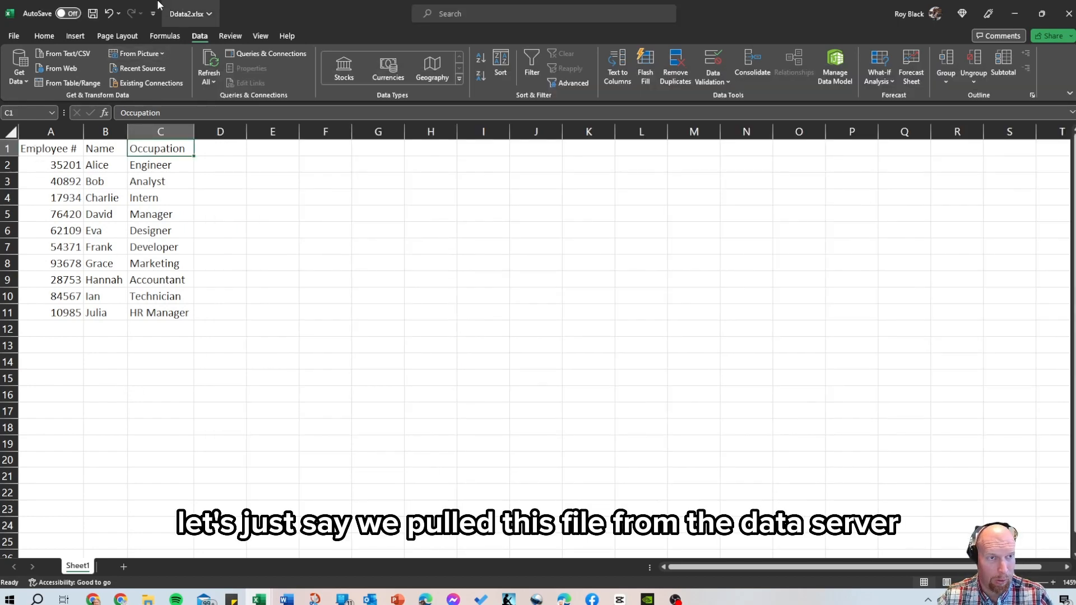
{"action": "left_click", "coordinate": [331, 246]}
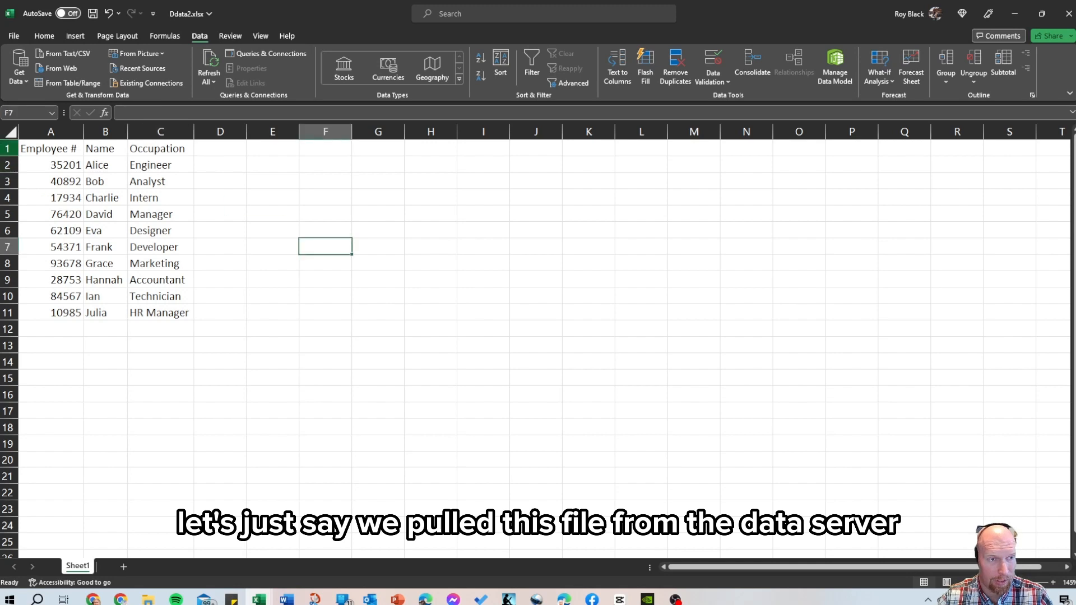
{"action": "left_click", "coordinate": [38, 146]}
{"action": "left_click", "coordinate": [372, 331]}
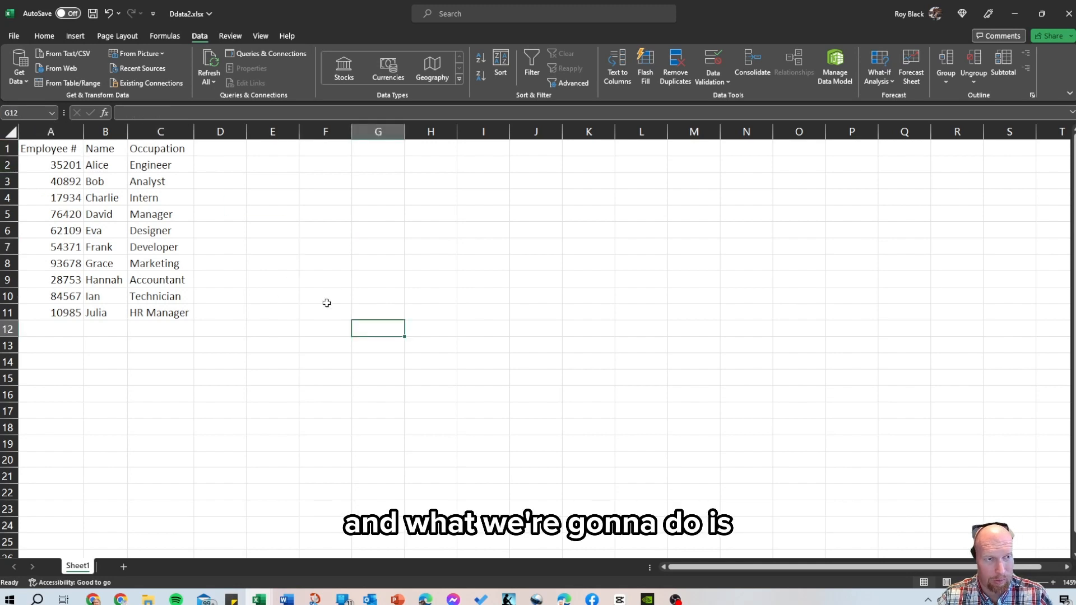
{"action": "left_click", "coordinate": [51, 147]}
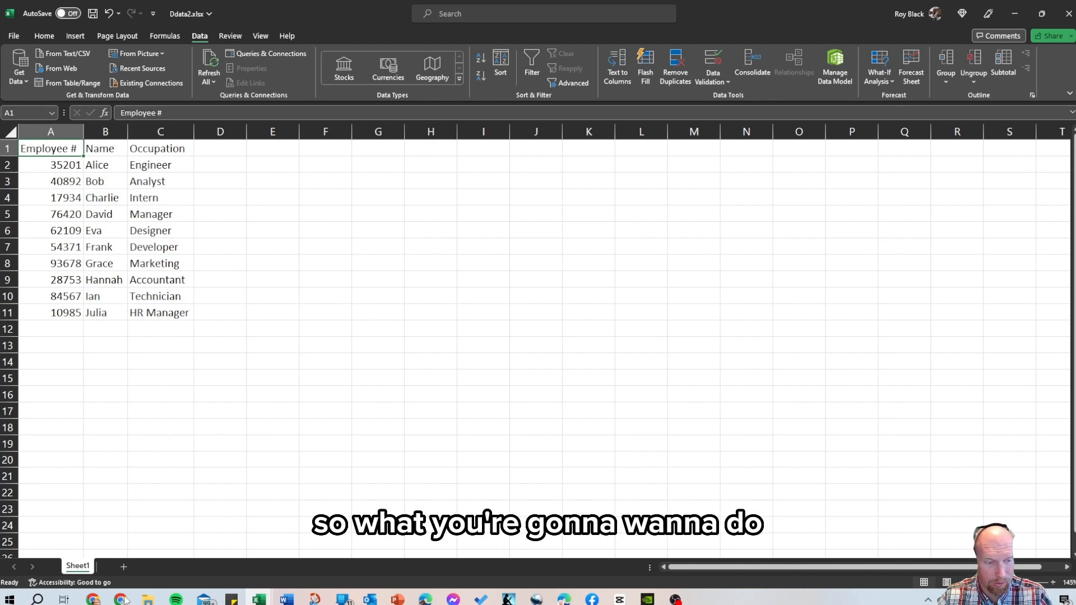
{"action": "left_click", "coordinate": [37, 600]}
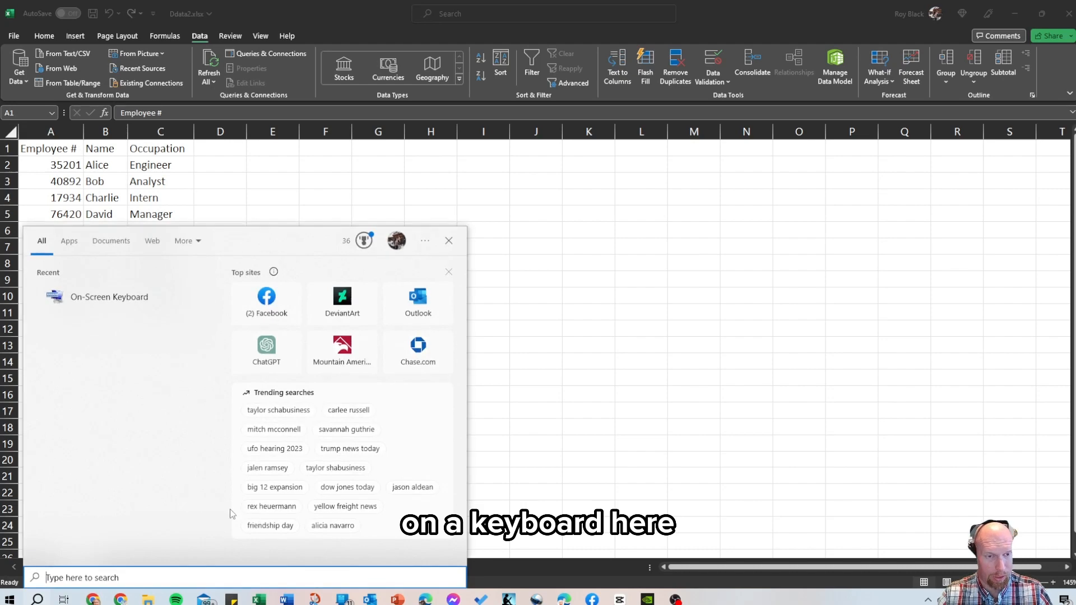
{"action": "left_click", "coordinate": [109, 297]}
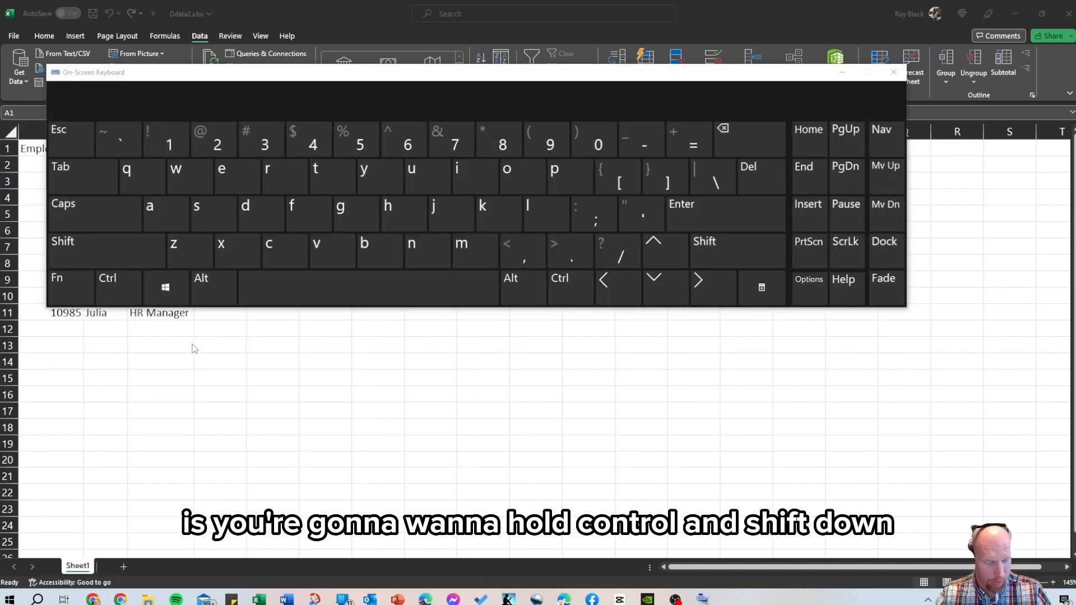
{"action": "key", "text": "ctrl+shift"}
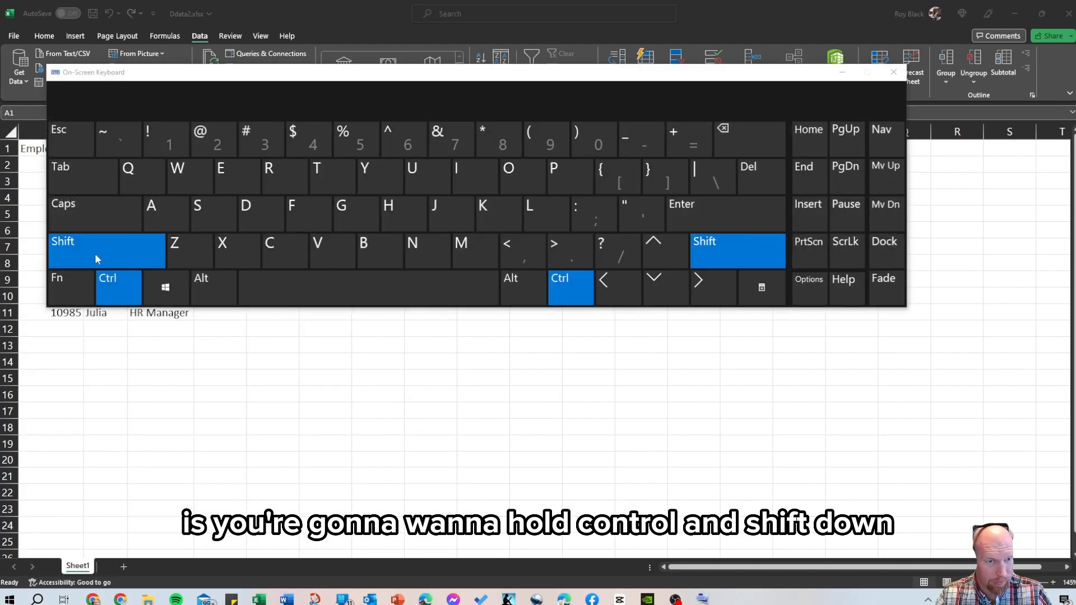
{"action": "left_click", "coordinate": [842, 72]}
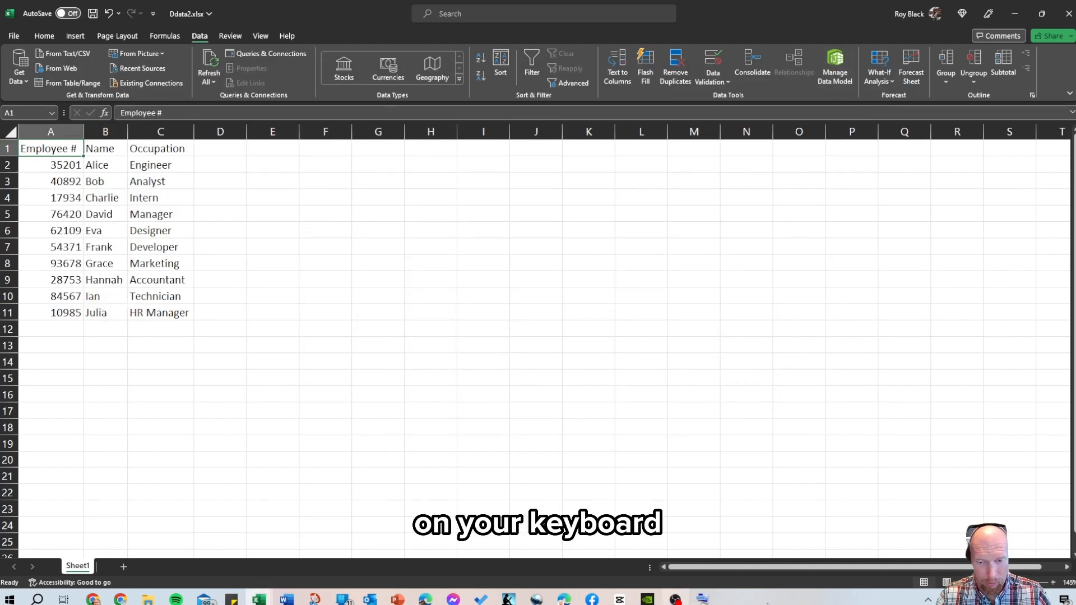
{"action": "left_click", "coordinate": [703, 599]}
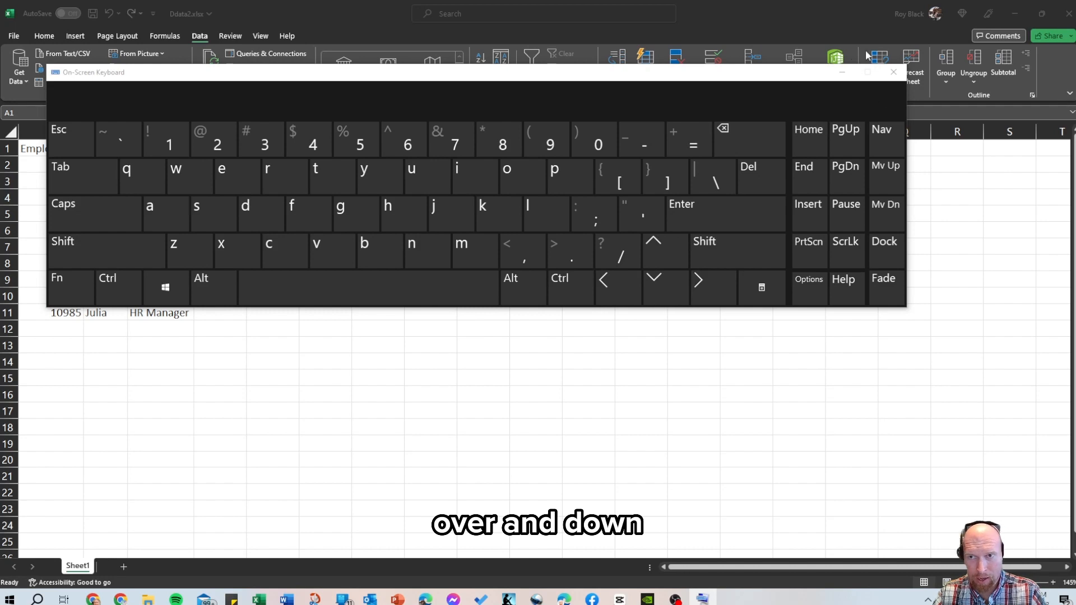
{"action": "key", "text": "ctrl"}
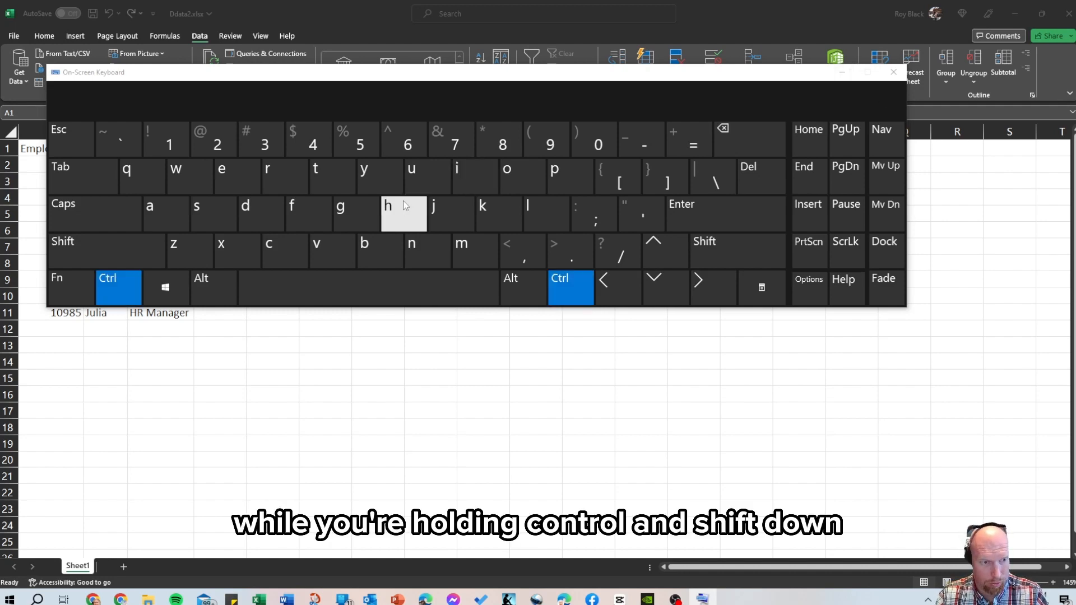
{"action": "key", "text": "shift"}
{"action": "left_click", "coordinate": [404, 204]}
{"action": "left_click", "coordinate": [893, 72]}
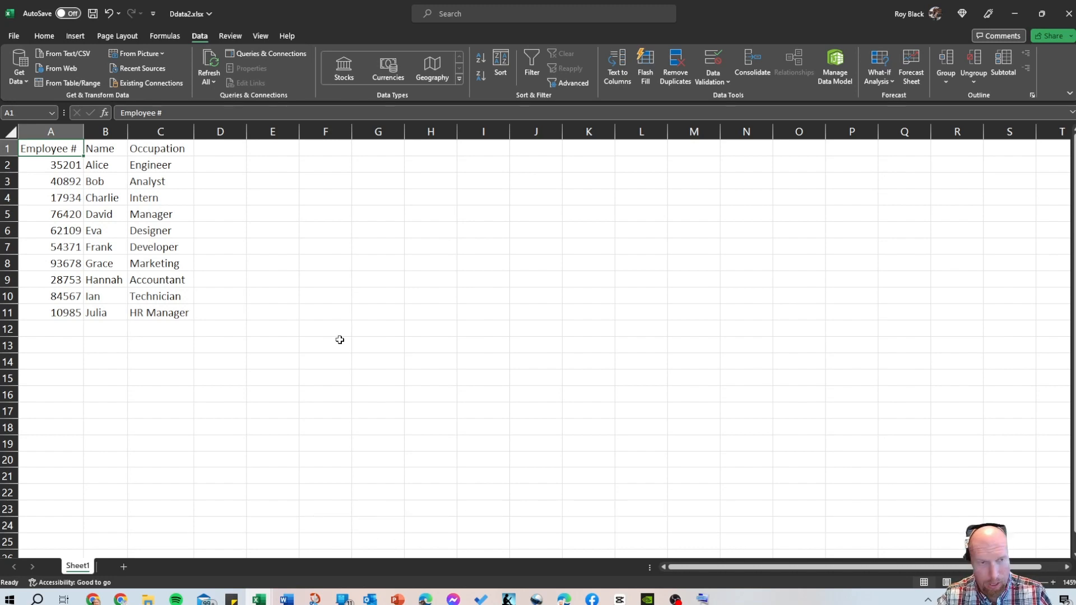
Copy the whole Ddata2 table from cell A1 through C11, including its header row
{"action": "key", "text": "ctrl+shift+Right"}
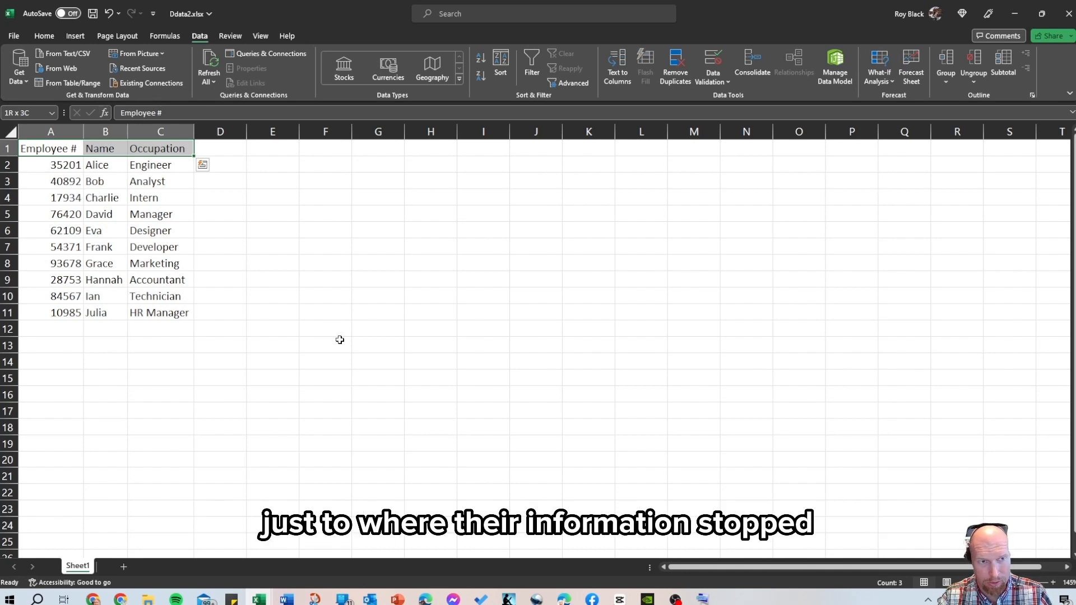
{"action": "key", "text": "ctrl+shift+Down"}
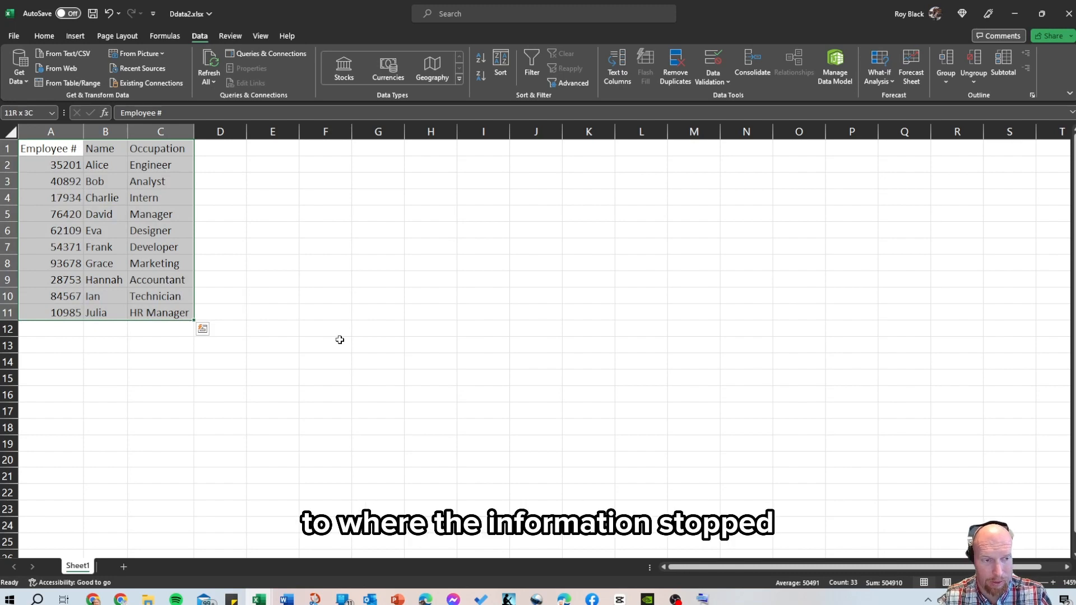
{"action": "right_click", "coordinate": [146, 209]}
{"action": "left_click", "coordinate": [166, 253]}
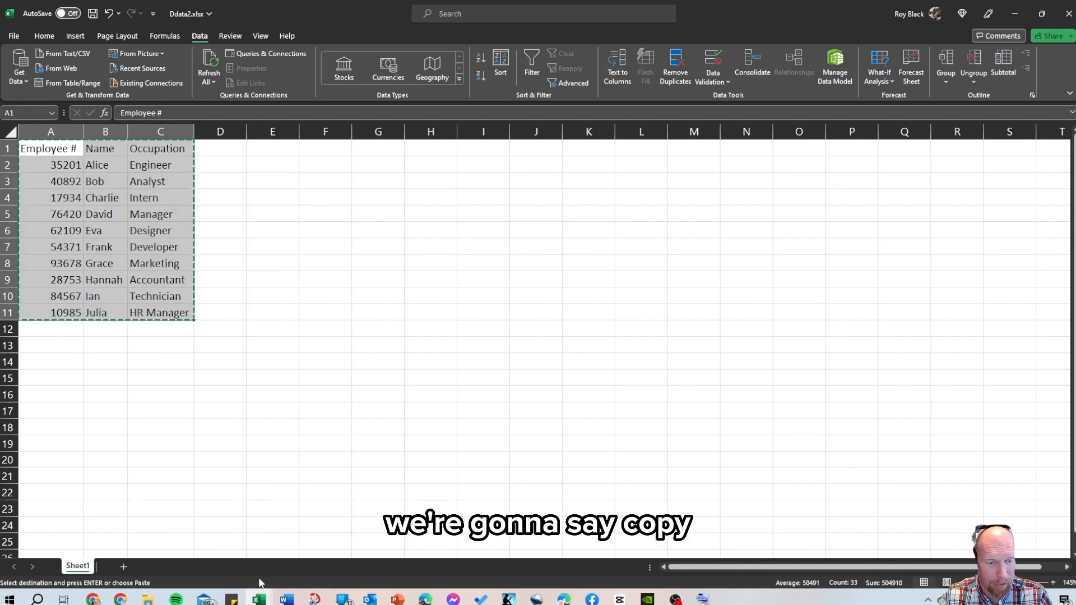
Create a new blank workbook in a separate Excel window
{"action": "right_click", "coordinate": [258, 598]}
{"action": "left_click", "coordinate": [242, 539]}
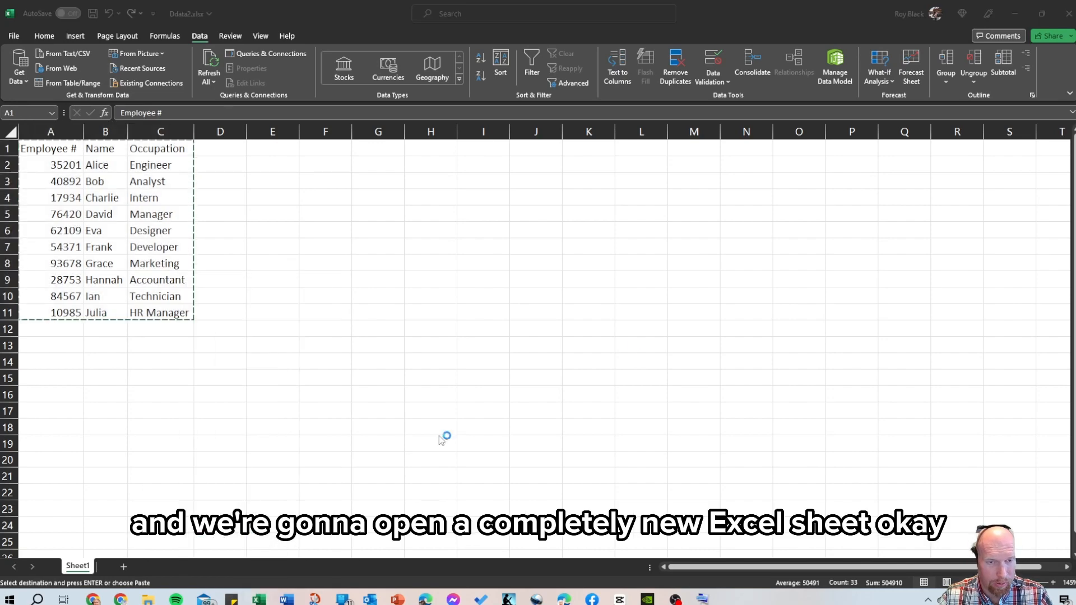
{"action": "left_click", "coordinate": [428, 290]}
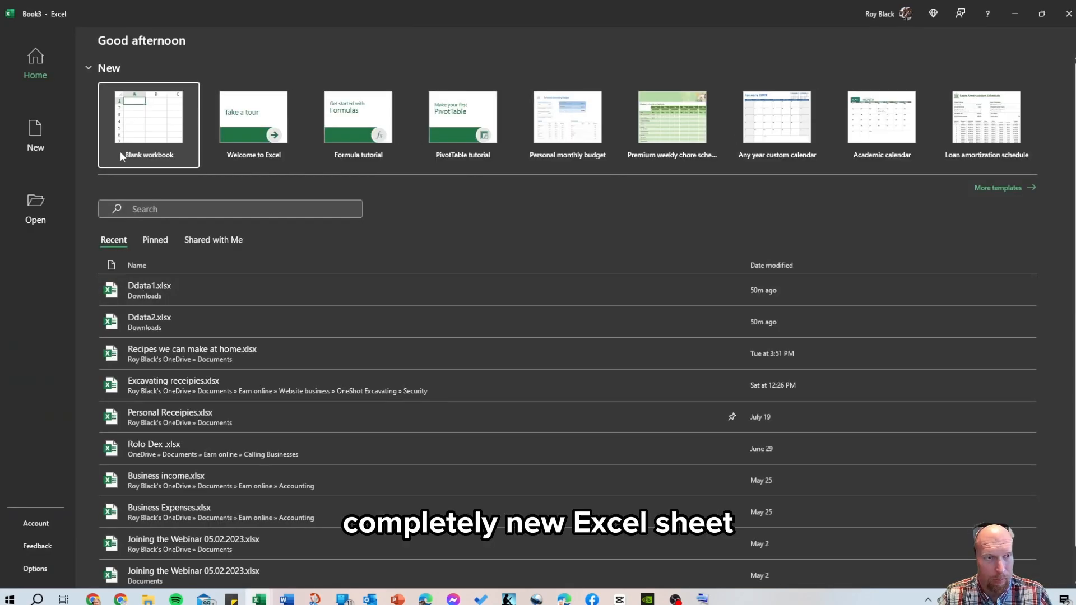
{"action": "left_click", "coordinate": [123, 149]}
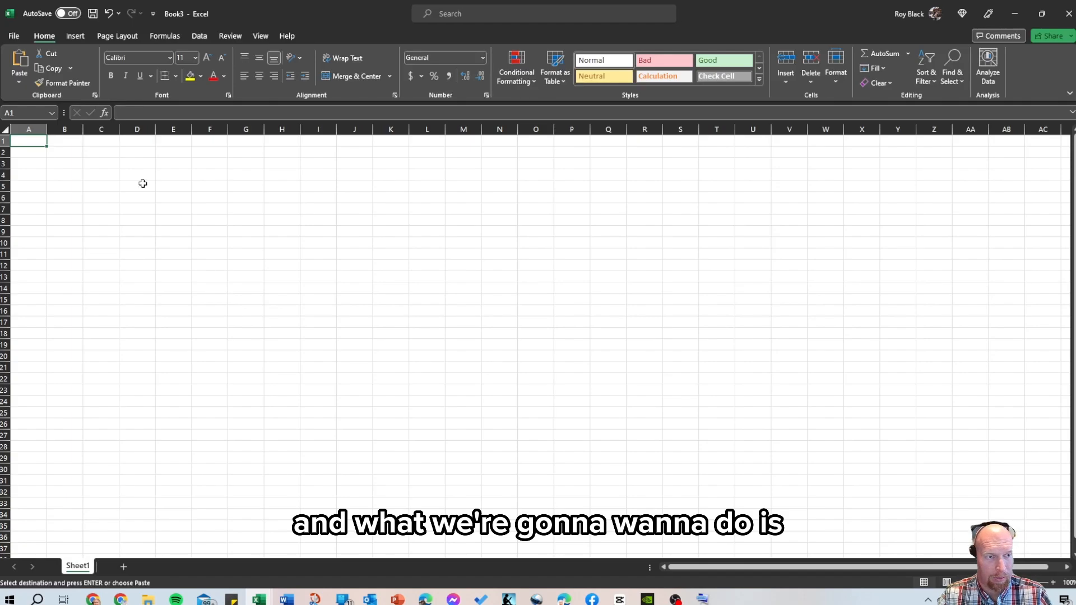
Paste the copied Ddata2 table as values only, starting at cell A1 of the new workbook
{"action": "left_click", "coordinate": [20, 83]}
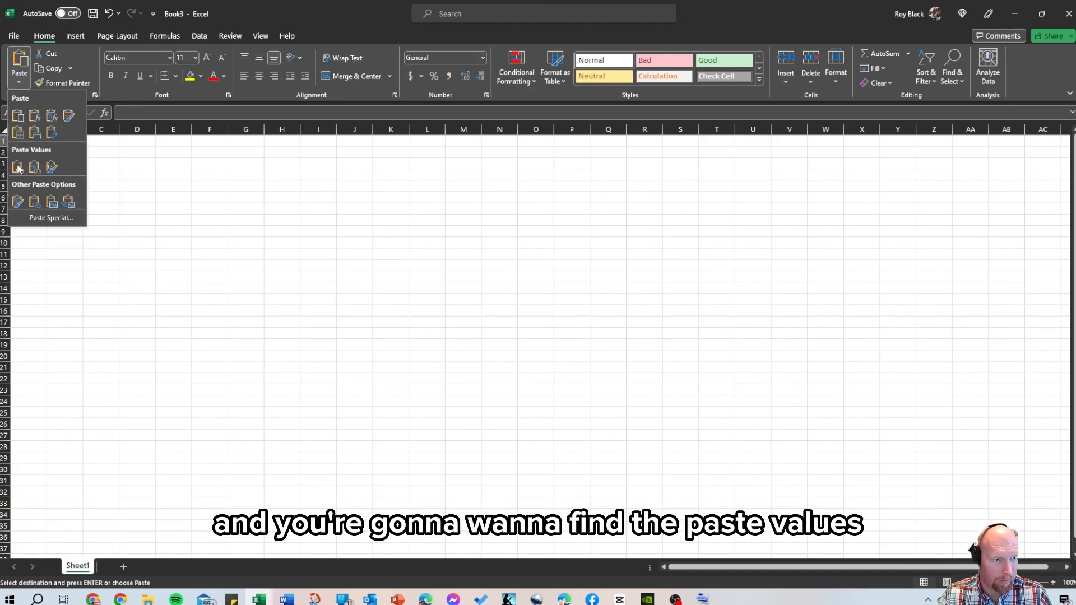
{"action": "left_click", "coordinate": [137, 182]}
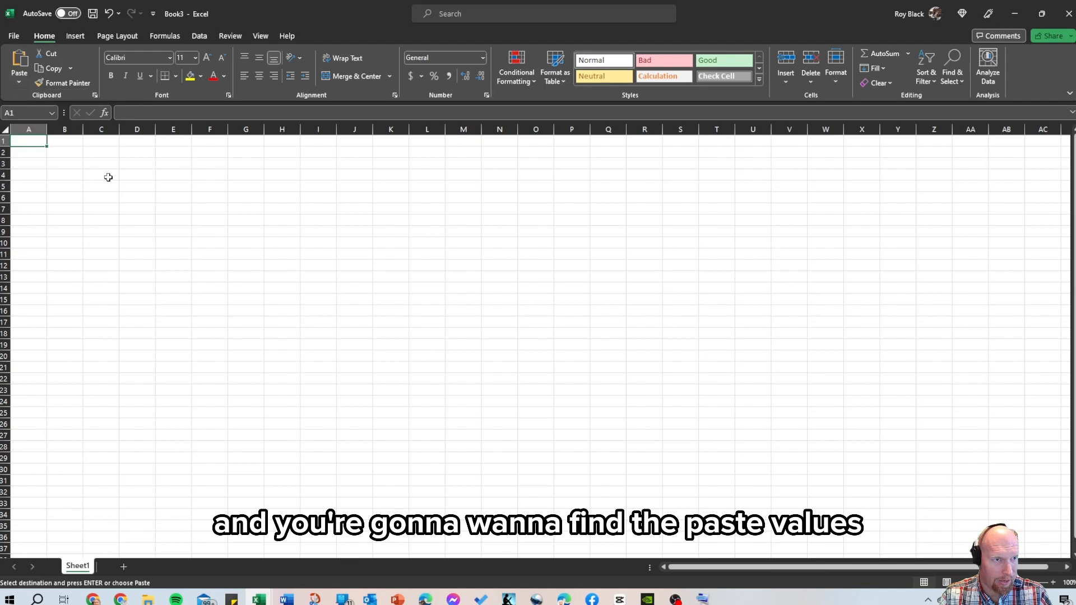
{"action": "right_click", "coordinate": [19, 142]}
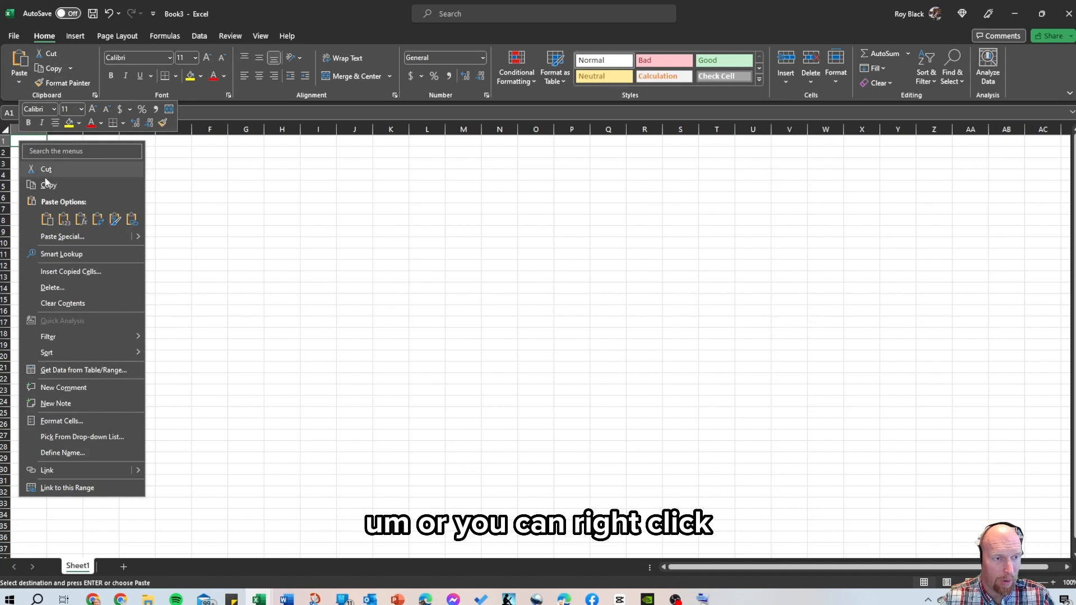
{"action": "left_click", "coordinate": [60, 223]}
{"action": "left_click", "coordinate": [282, 266]}
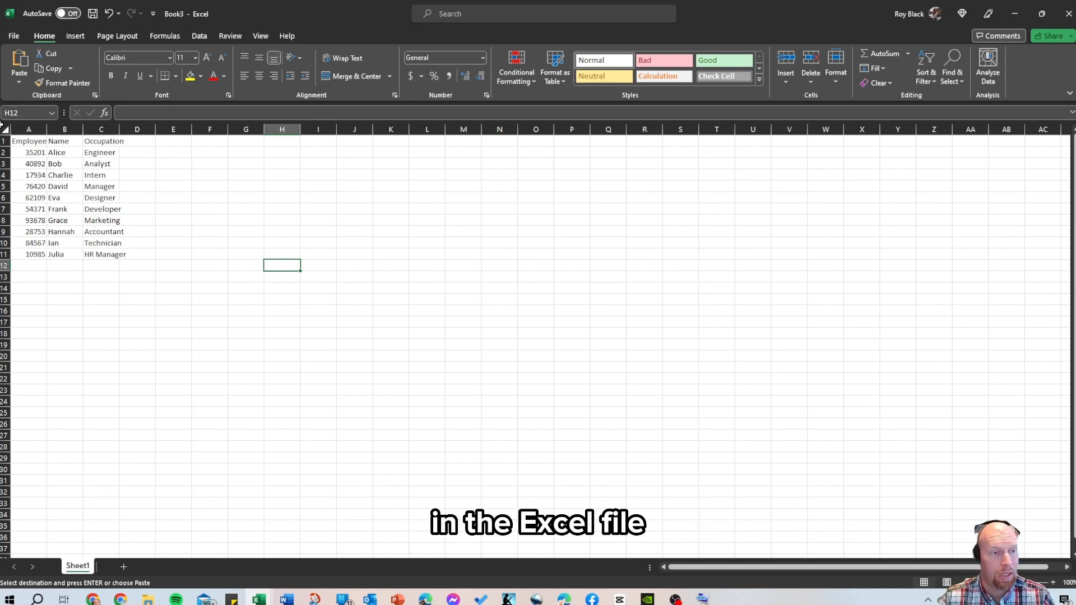
Autofit the widths of all columns on Sheet1 to their contents
{"action": "left_click", "coordinate": [4, 127]}
{"action": "left_click", "coordinate": [193, 221]}
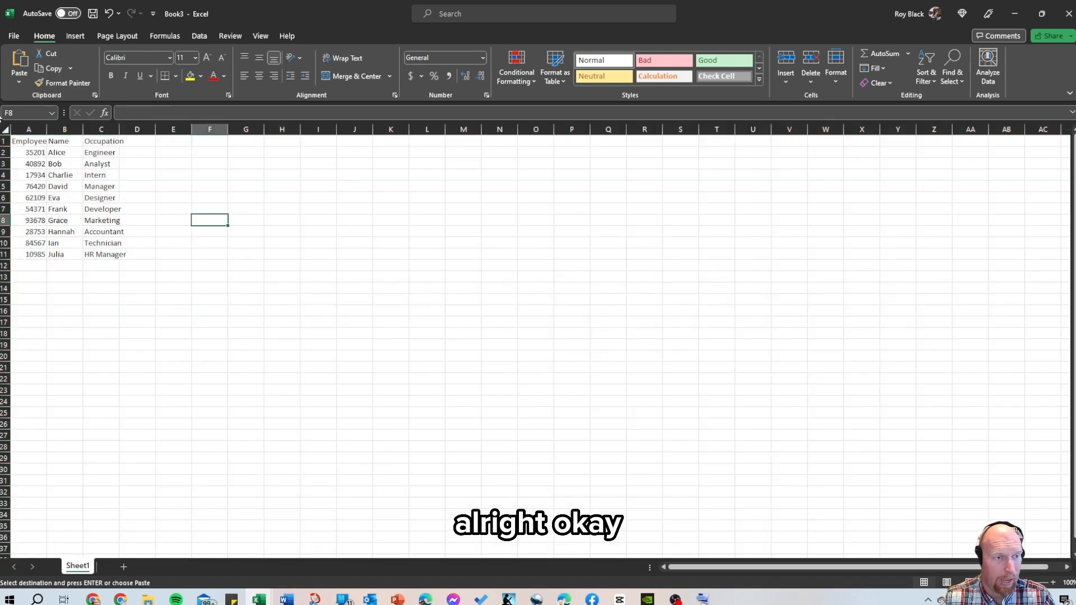
{"action": "left_click", "coordinate": [5, 128]}
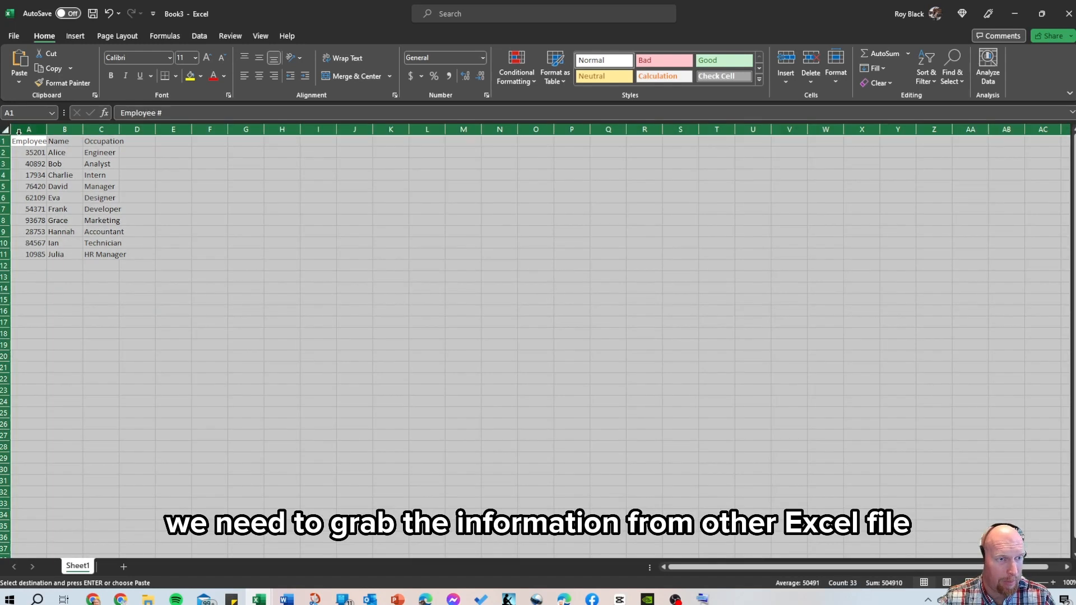
{"action": "double_click", "coordinate": [46, 129]}
{"action": "left_click", "coordinate": [395, 287]}
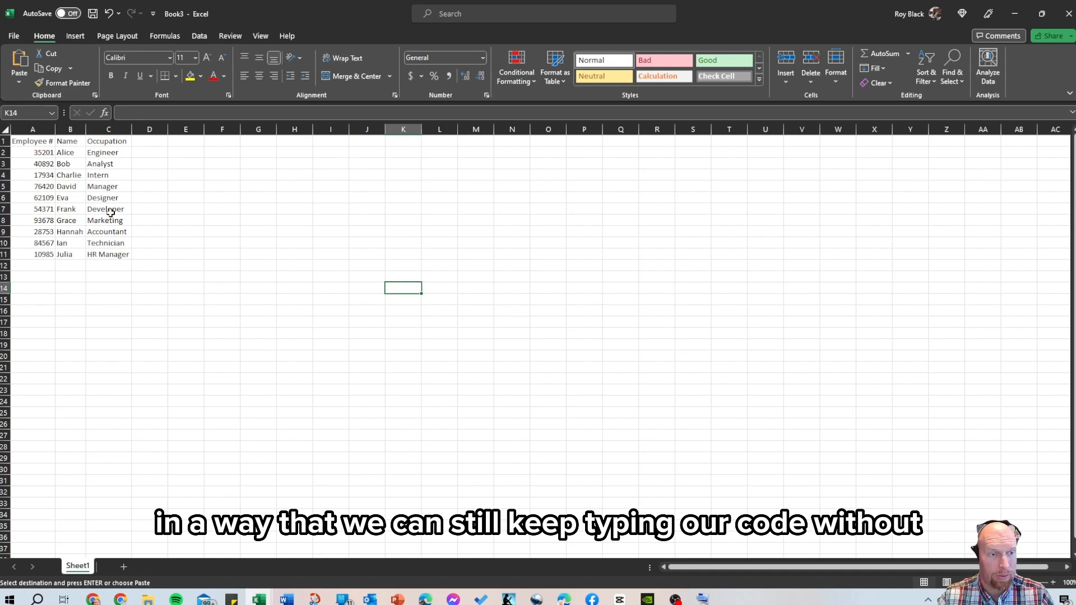
{"action": "scroll", "coordinate": [147, 216], "scroll_direction": "up", "scroll_amount": 3, "text": "ctrl"}
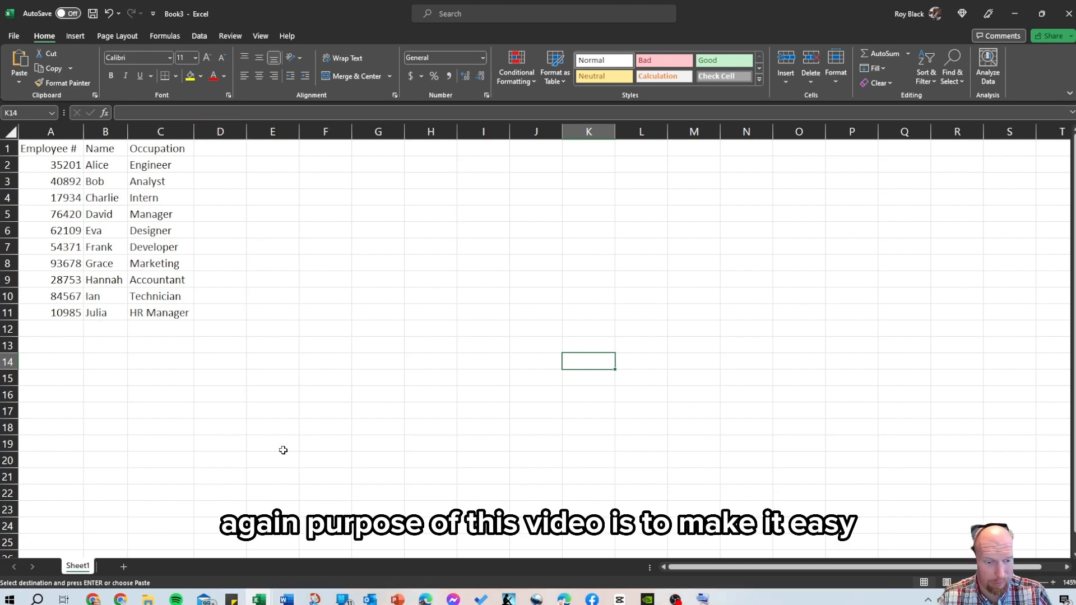
Switch to the Ddata1 workbook and move the Employee # column to directly before the Occupation column
{"action": "left_click", "coordinate": [257, 598]}
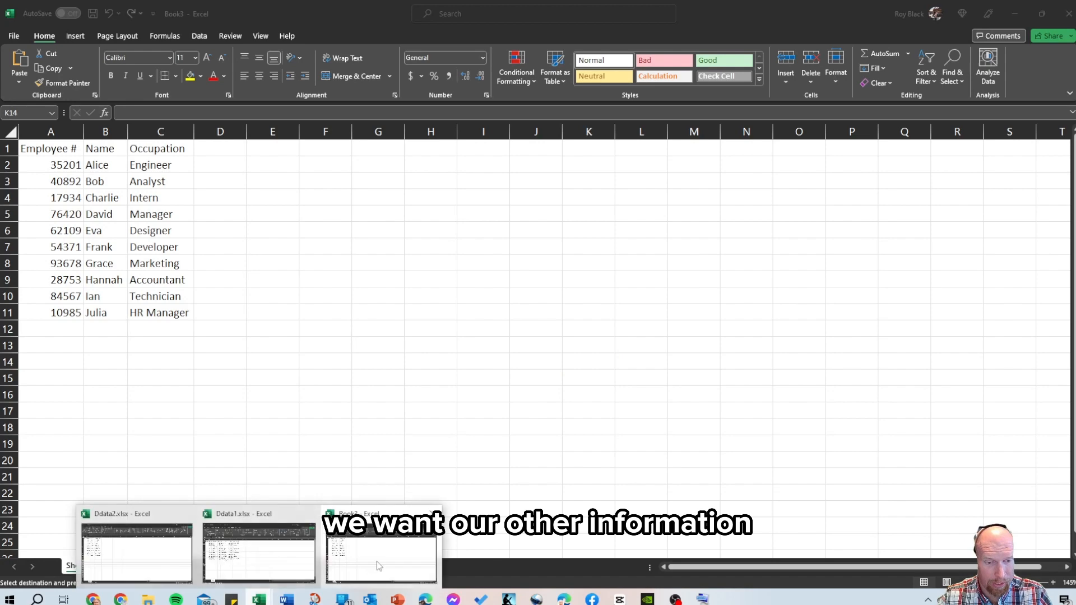
{"action": "left_click", "coordinate": [272, 557]}
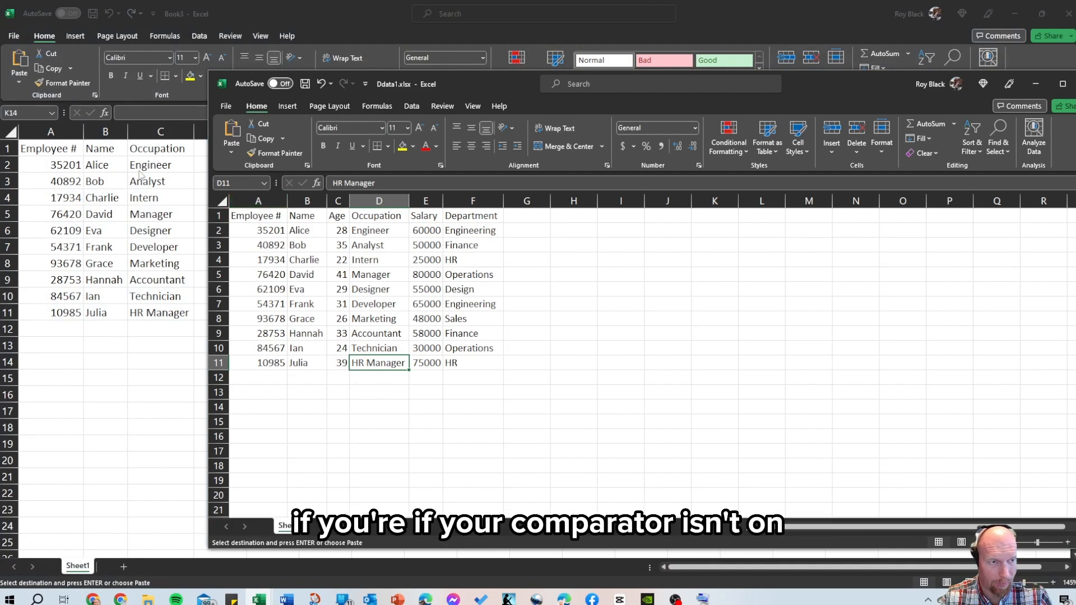
{"action": "left_click", "coordinate": [271, 197]}
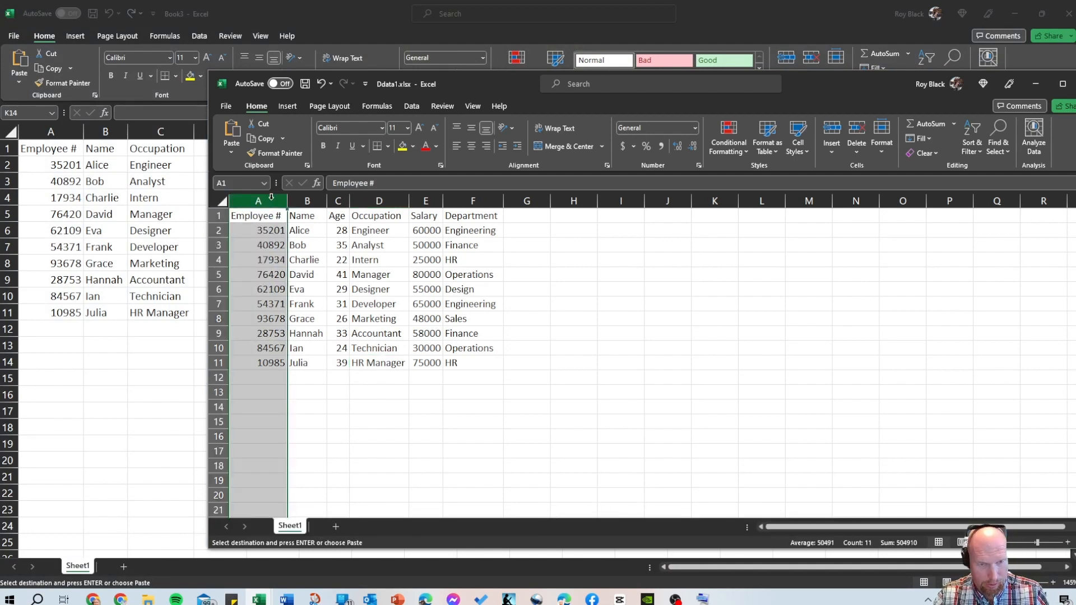
{"action": "right_click", "coordinate": [364, 204]}
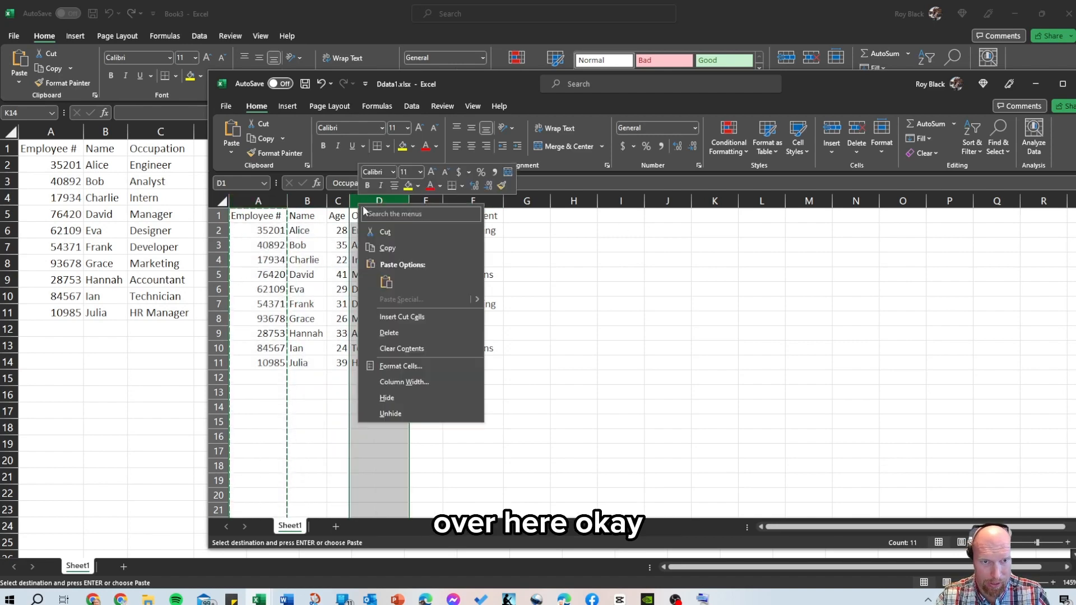
{"action": "left_click", "coordinate": [402, 317]}
{"action": "left_click", "coordinate": [465, 378]}
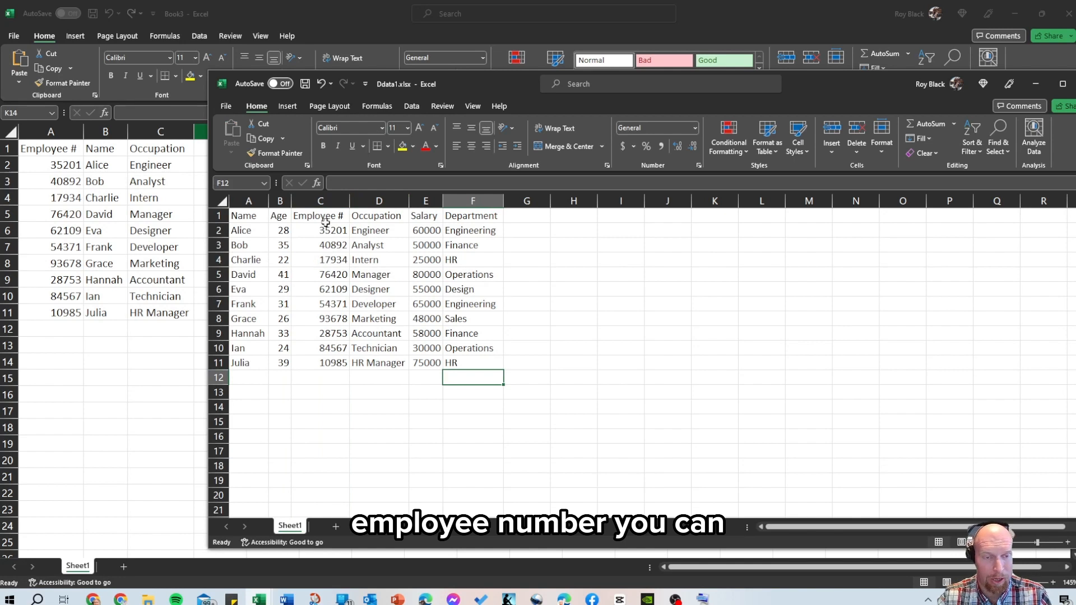
Cut the Employee # column and insert it before the Name column as column A
{"action": "left_click", "coordinate": [328, 197]}
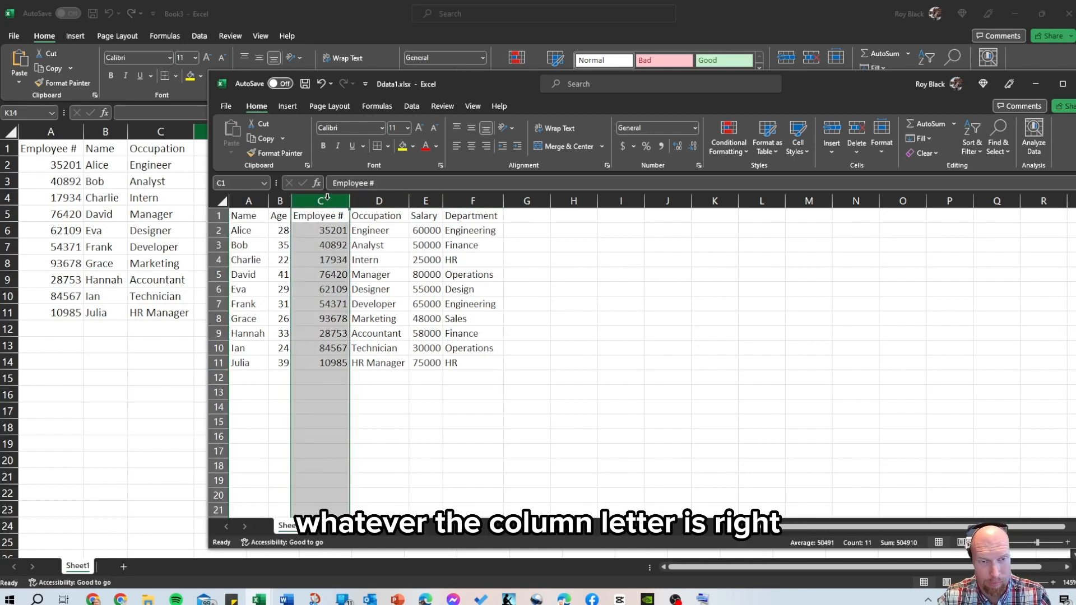
{"action": "right_click", "coordinate": [331, 205]}
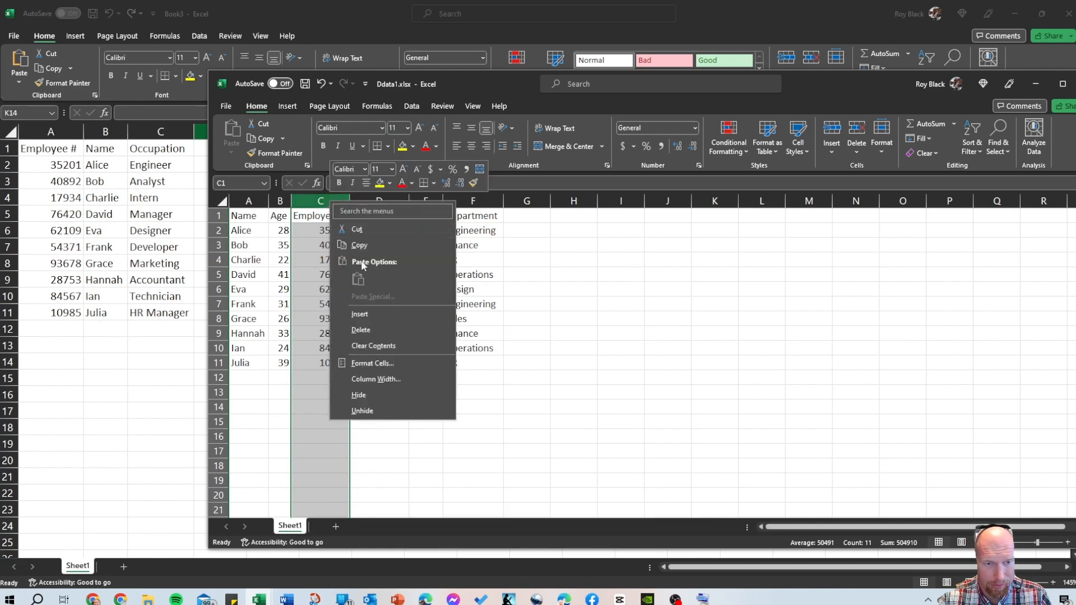
{"action": "key", "text": "Escape"}
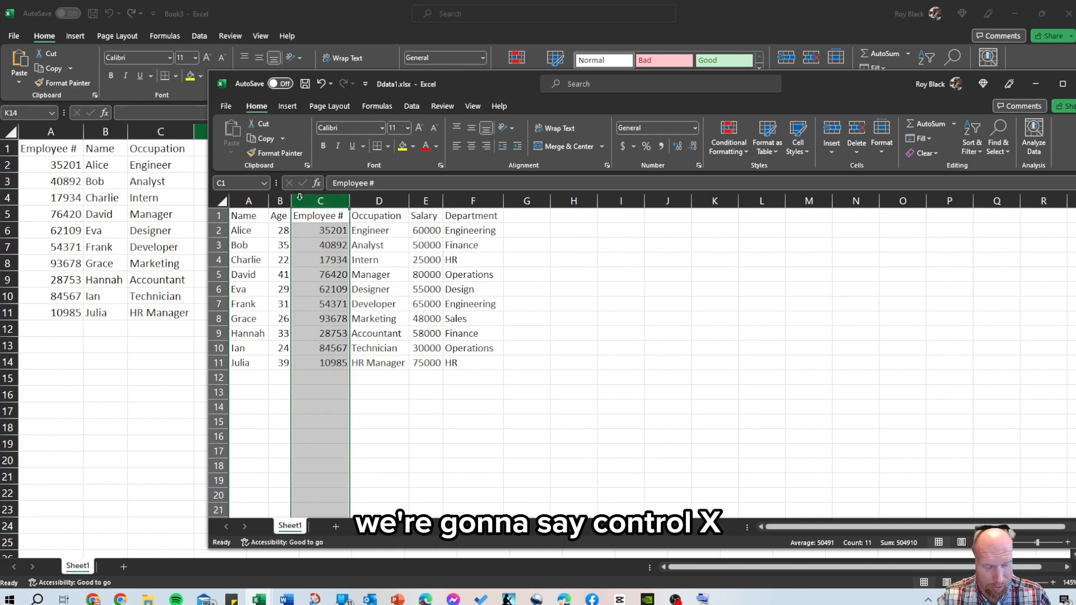
{"action": "key", "text": "ctrl+x"}
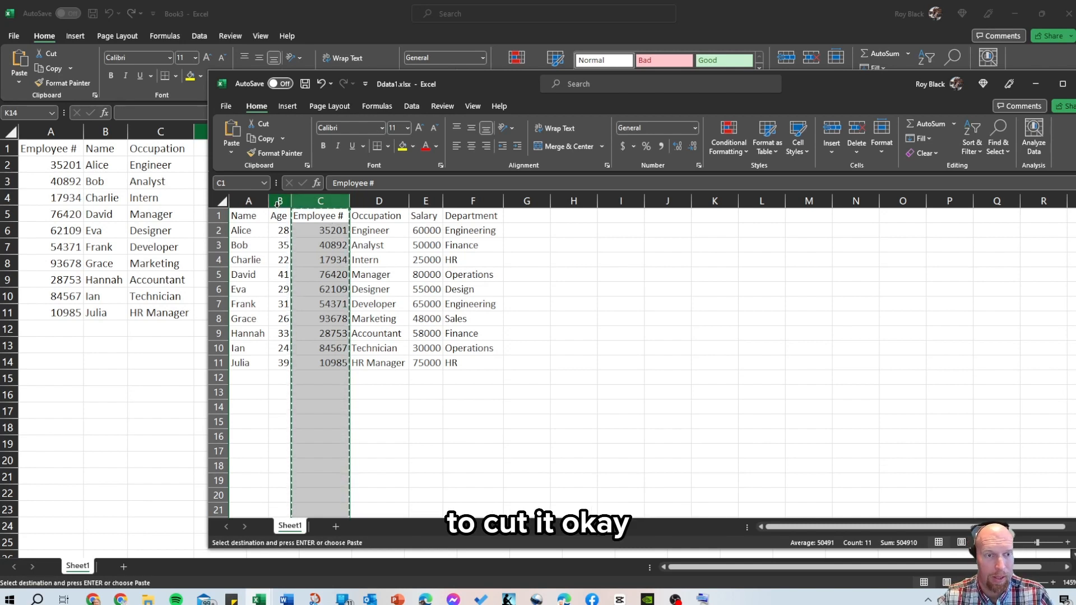
{"action": "right_click", "coordinate": [242, 204]}
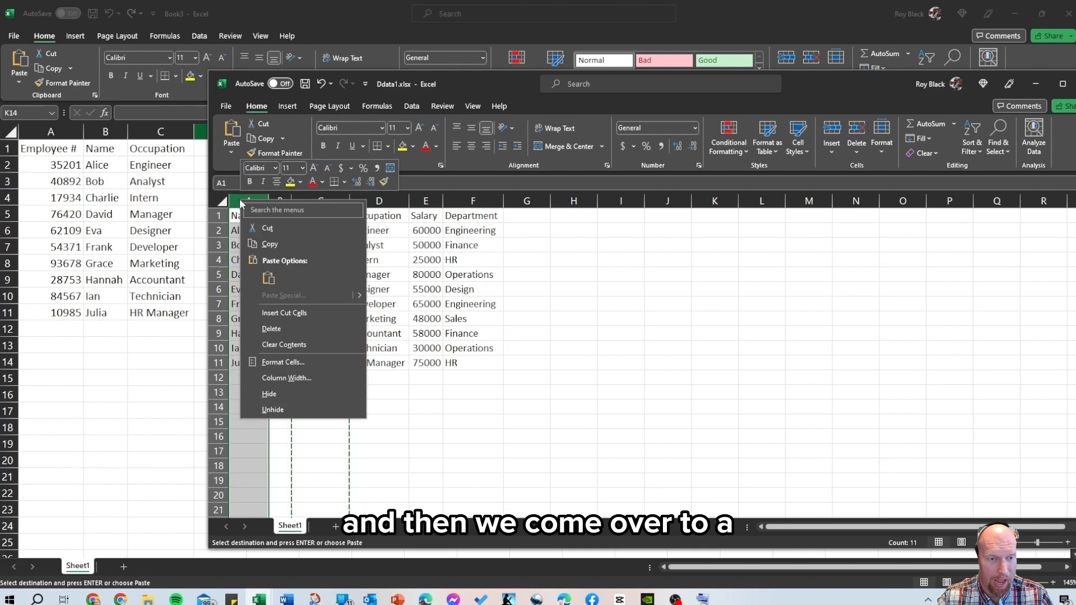
{"action": "left_click", "coordinate": [274, 313]}
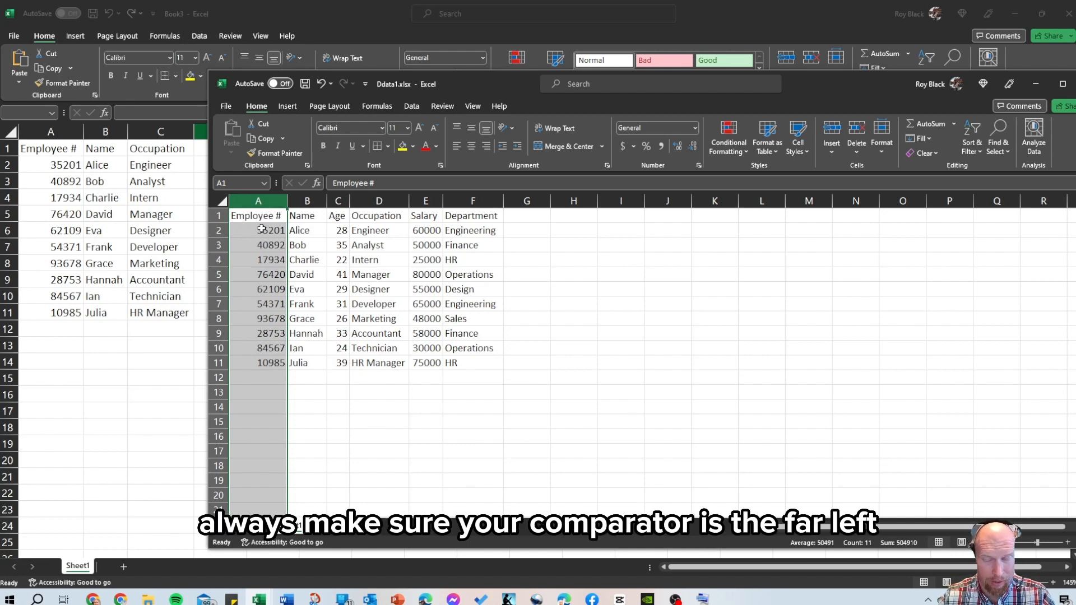
{"action": "left_click", "coordinate": [314, 255]}
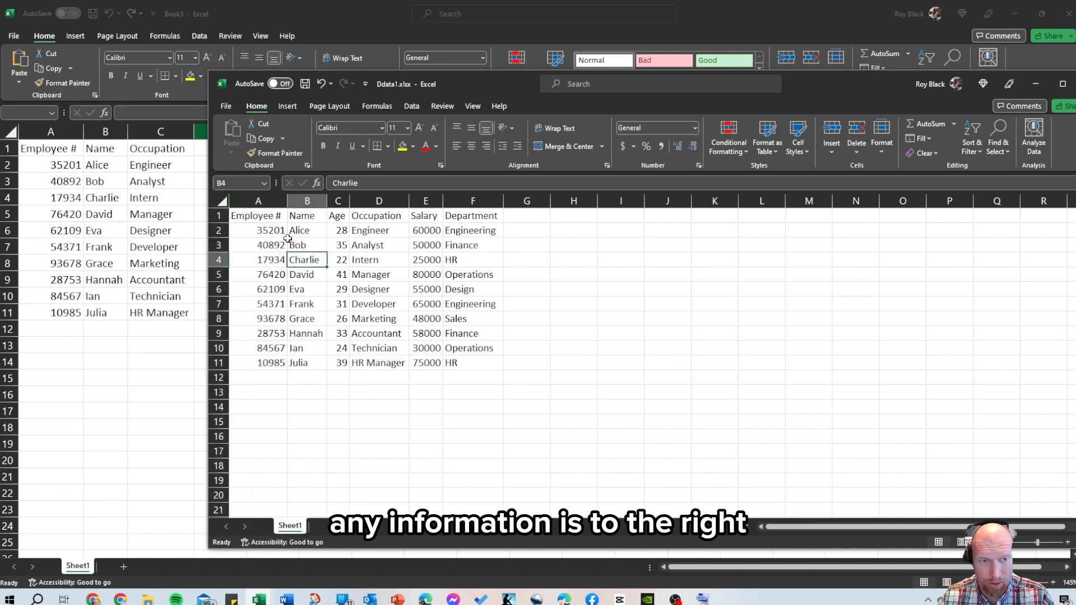
{"action": "left_click", "coordinate": [263, 231]}
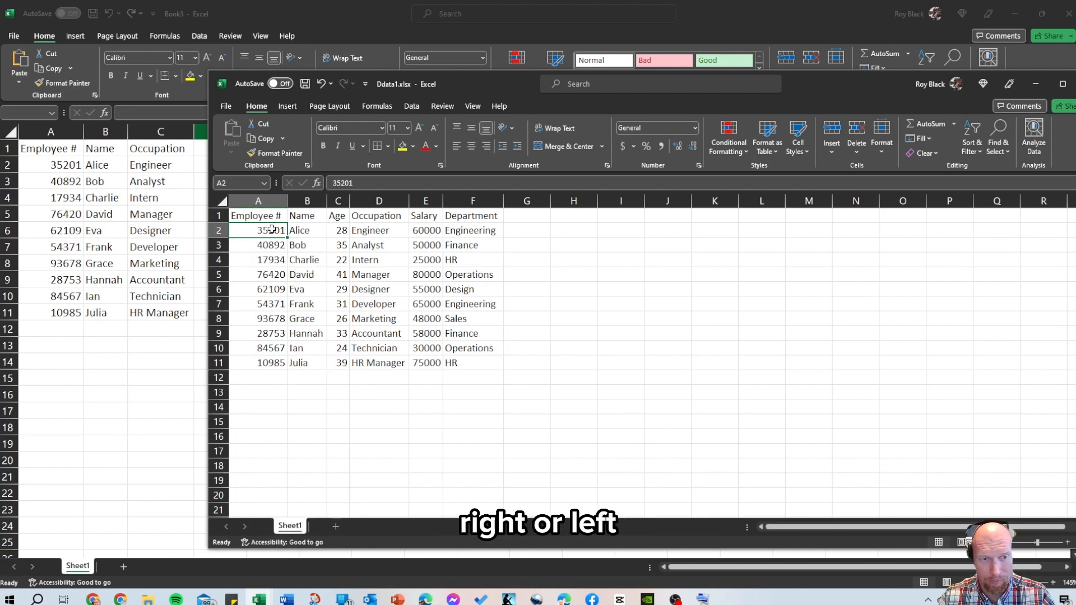
{"action": "left_click", "coordinate": [537, 304]}
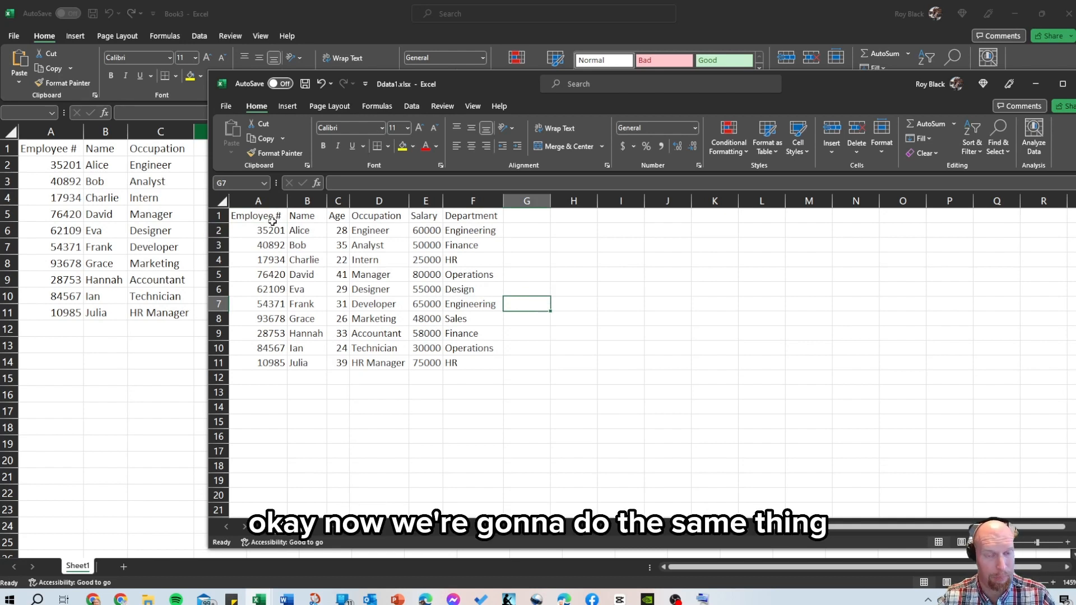
Copy the whole Ddata1 table from cell A1 through F11, including its header row
{"action": "left_click", "coordinate": [261, 211]}
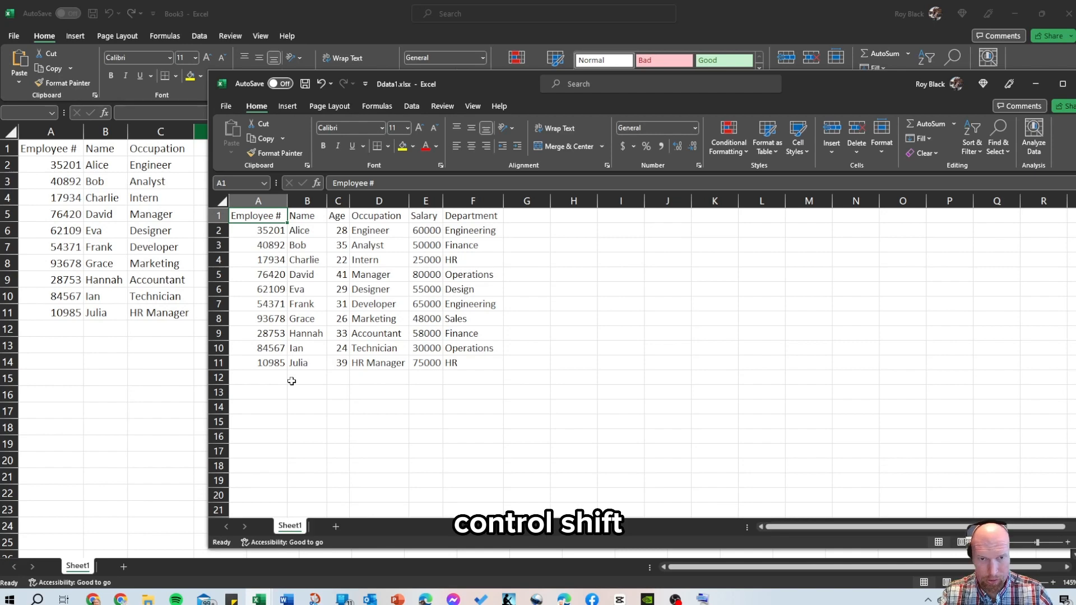
{"action": "key", "text": "ctrl+shift+Right"}
{"action": "key", "text": "ctrl+shift+Down"}
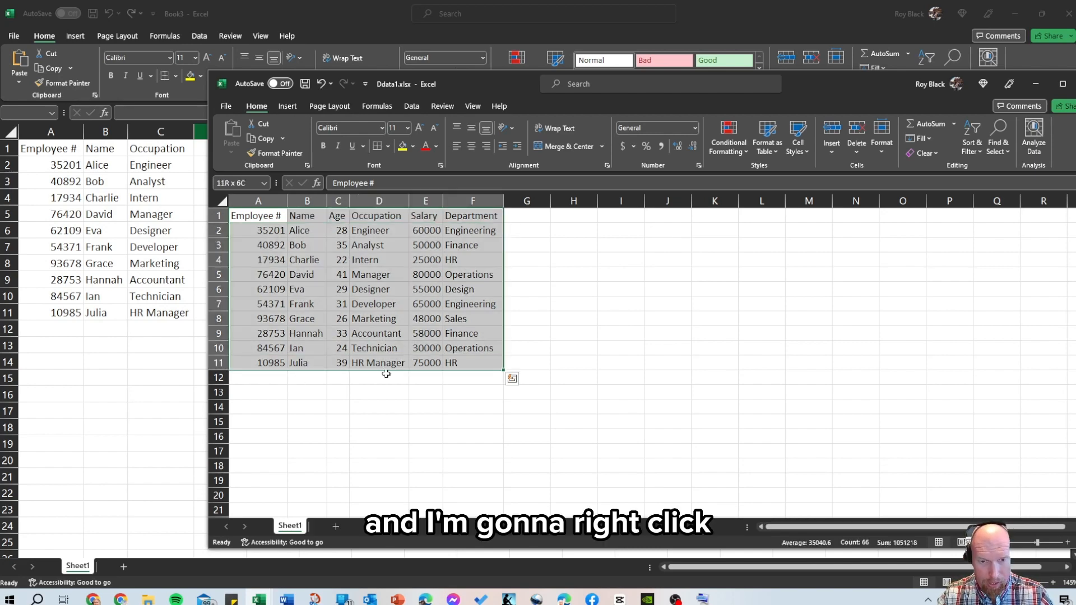
{"action": "right_click", "coordinate": [400, 363]}
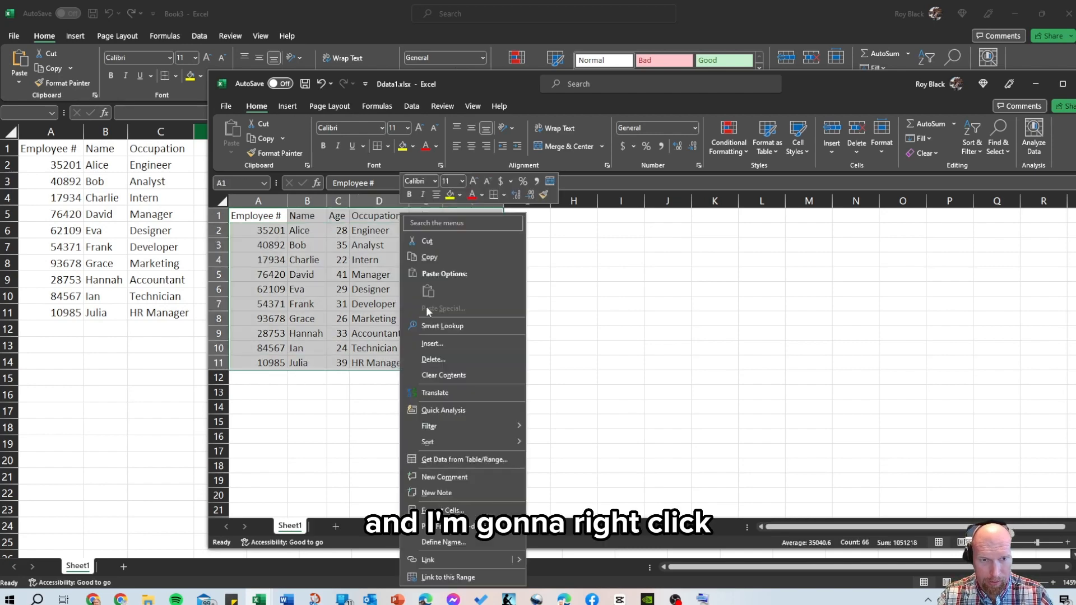
{"action": "left_click", "coordinate": [430, 261]}
Return to the Book3 workbook, add a second sheet and paste the copied table there as values from cell A1
{"action": "left_click", "coordinate": [67, 458]}
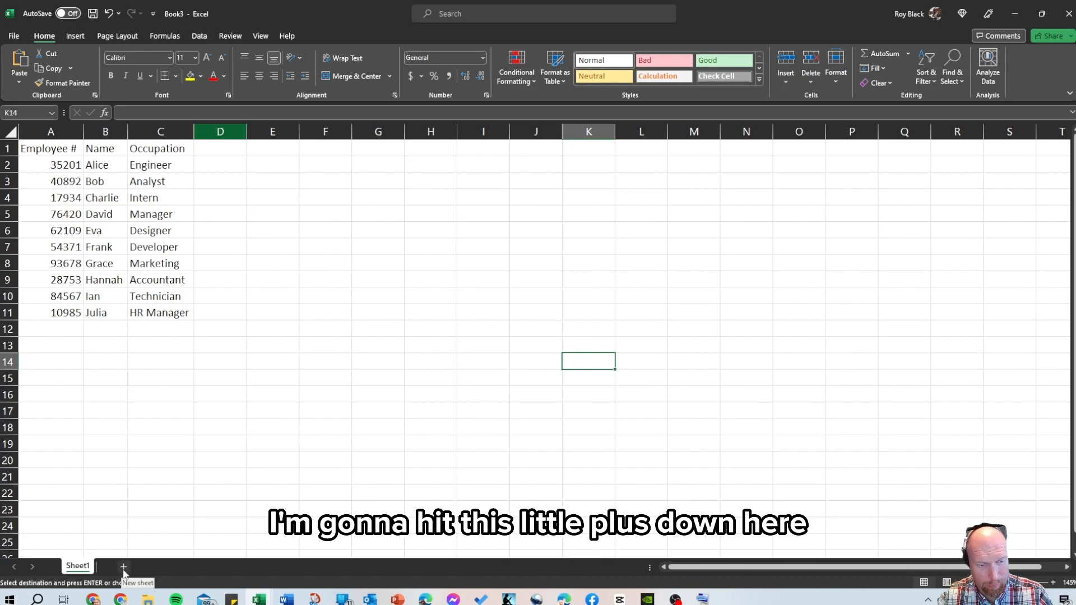
{"action": "left_click", "coordinate": [123, 567]}
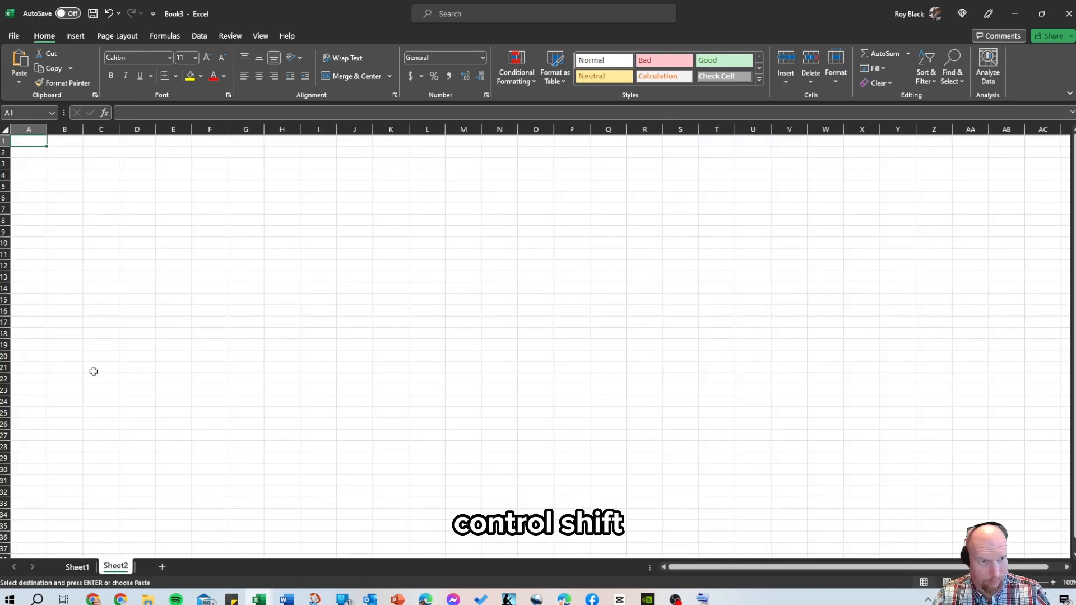
{"action": "left_click", "coordinate": [19, 82]}
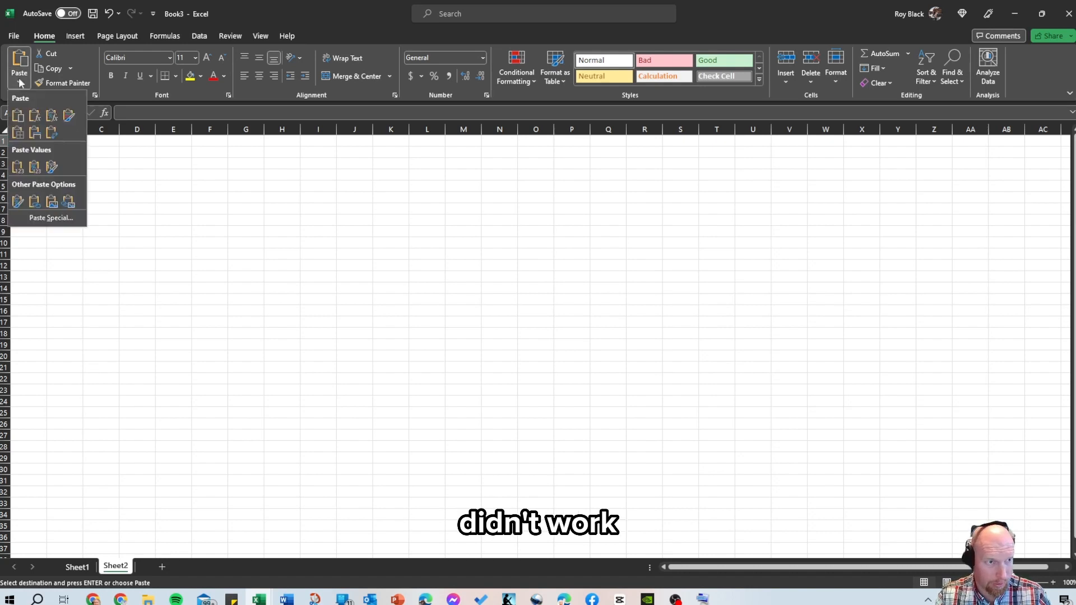
{"action": "left_click", "coordinate": [16, 170]}
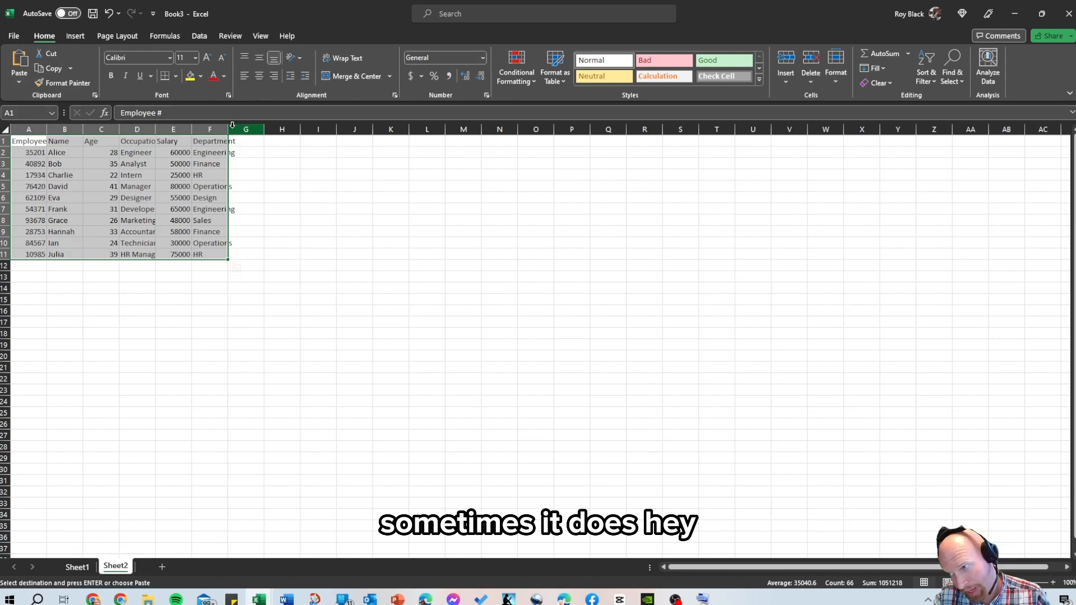
Autofit all column widths on Sheet2 so the headers and entries fit
{"action": "left_click", "coordinate": [308, 207]}
{"action": "left_click", "coordinate": [5, 129]}
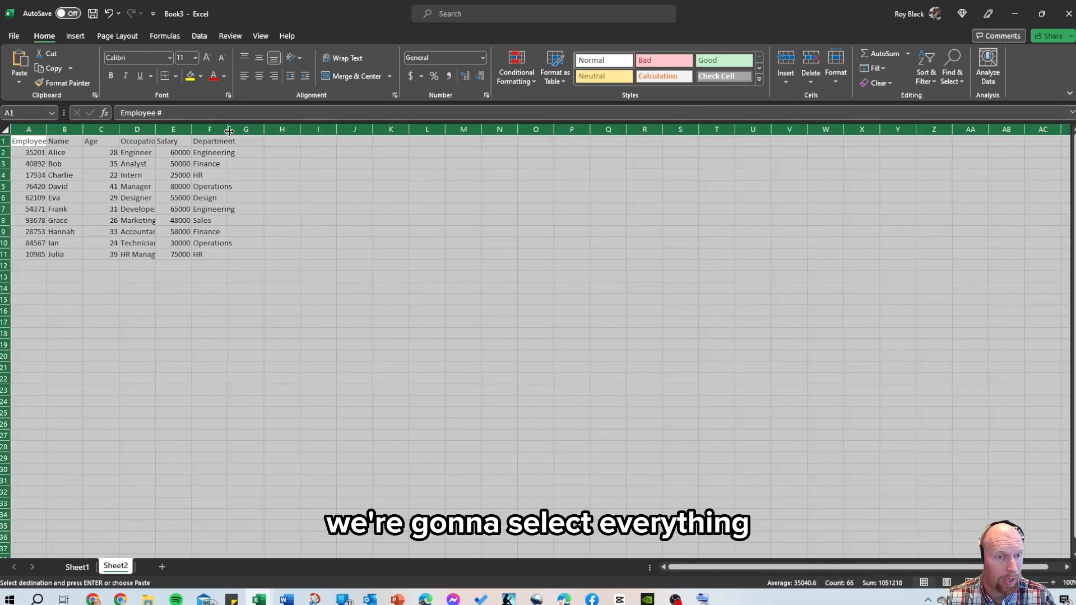
{"action": "double_click", "coordinate": [230, 130]}
{"action": "left_click_drag", "start_coordinate": [202, 300], "coordinate": [224, 299]}
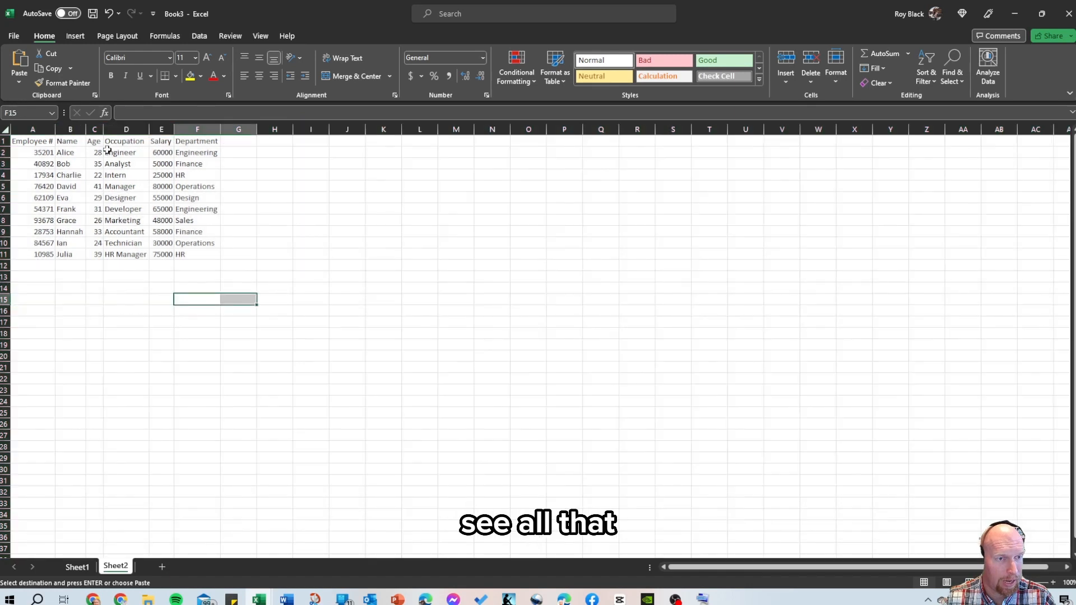
{"action": "left_click", "coordinate": [25, 145]}
{"action": "key", "text": "ctrl+shift+Right"}
{"action": "key", "text": "ctrl+shift+Down"}
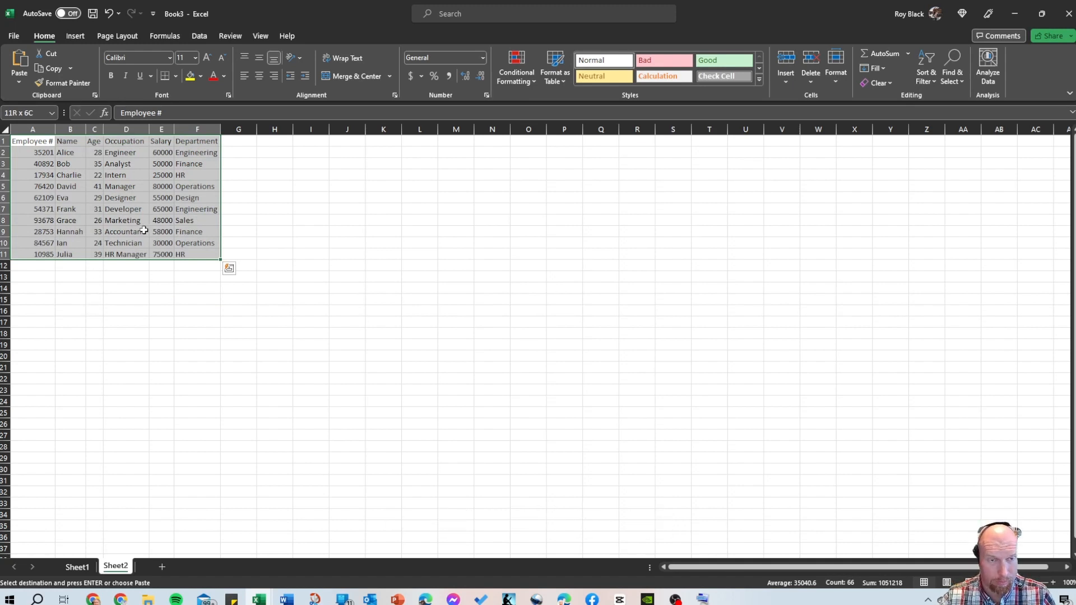
{"action": "left_click", "coordinate": [6, 130]}
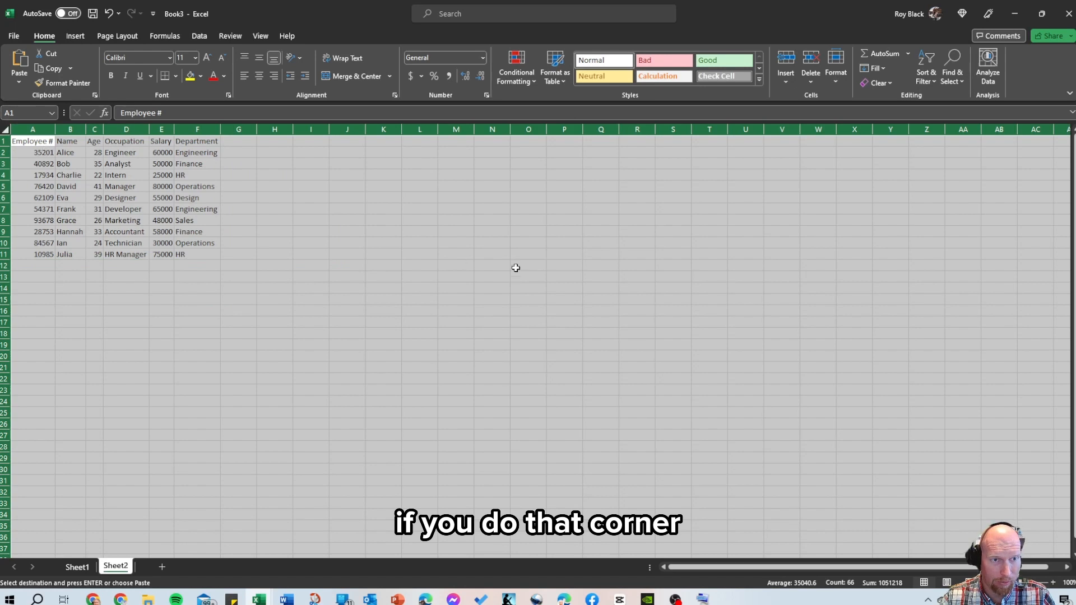
{"action": "left_click", "coordinate": [341, 250]}
Define the name Emp for the whole employee table on Sheet2, cells A1 through F11
{"action": "left_click", "coordinate": [43, 143]}
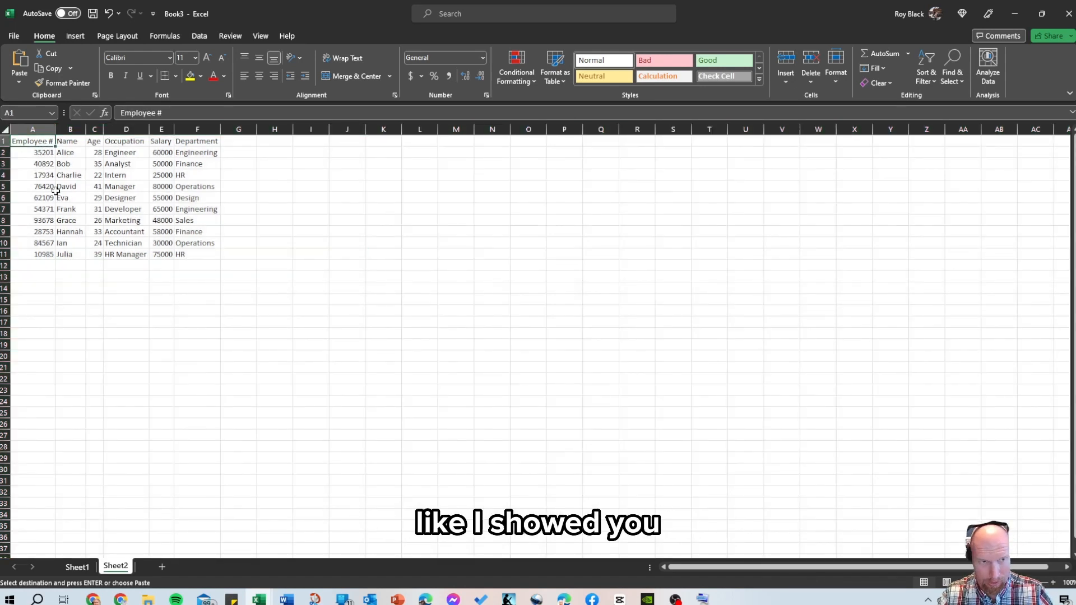
{"action": "key", "text": "ctrl+shift+Right"}
{"action": "key", "text": "ctrl+shift+Down"}
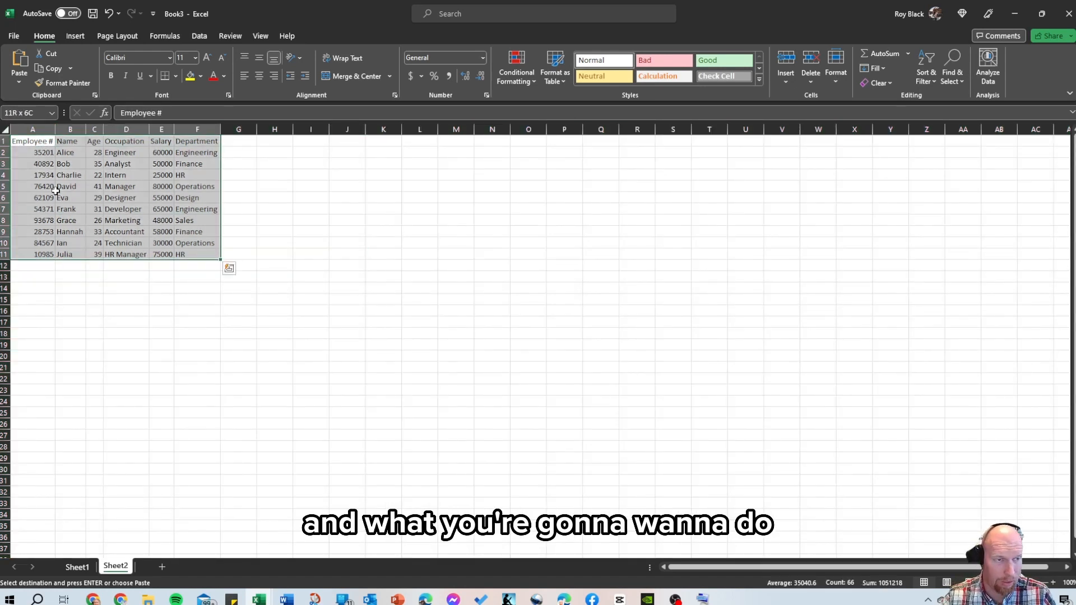
{"action": "right_click", "coordinate": [55, 191]}
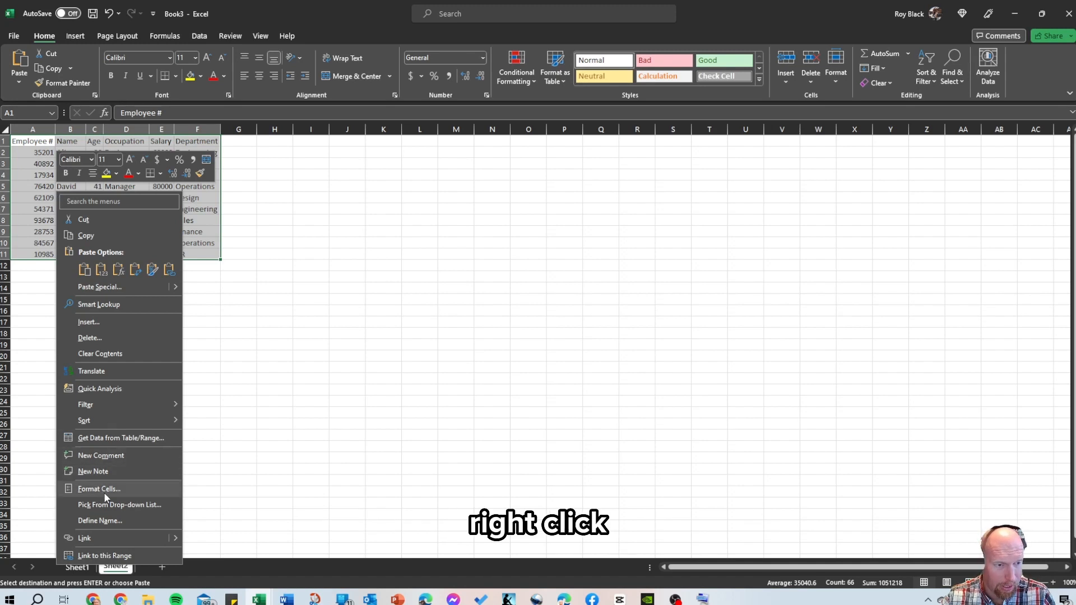
{"action": "left_click", "coordinate": [132, 521]}
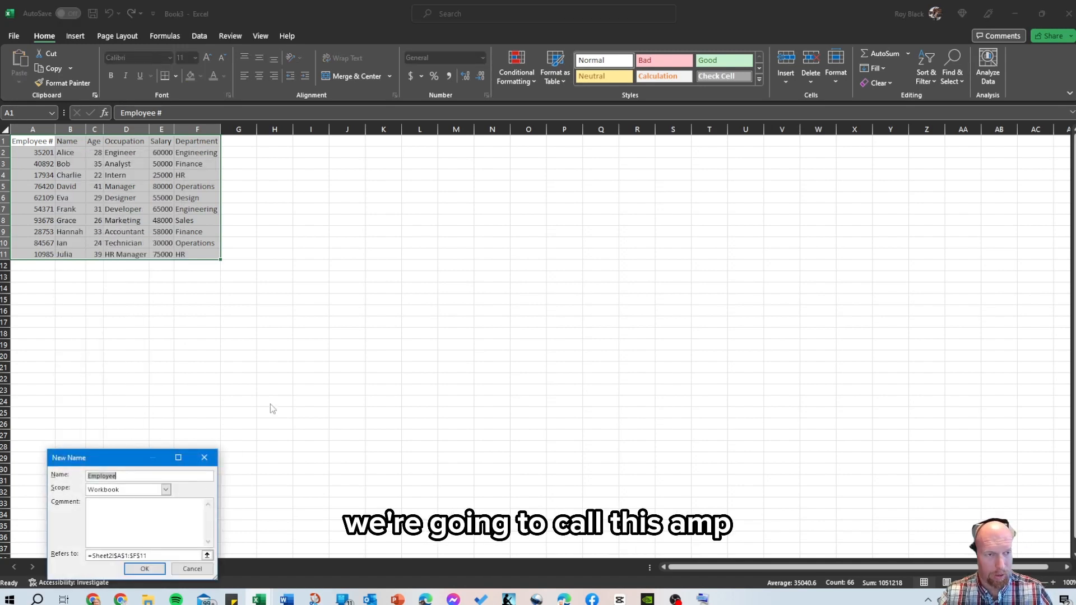
{"action": "type", "text": "Emp"}
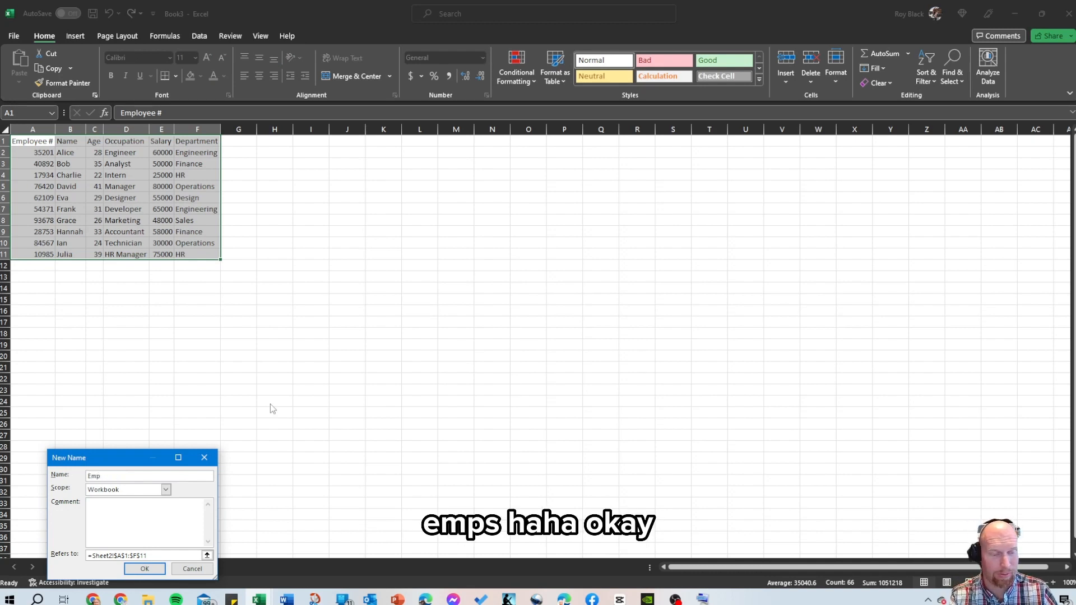
{"action": "key", "text": "Return"}
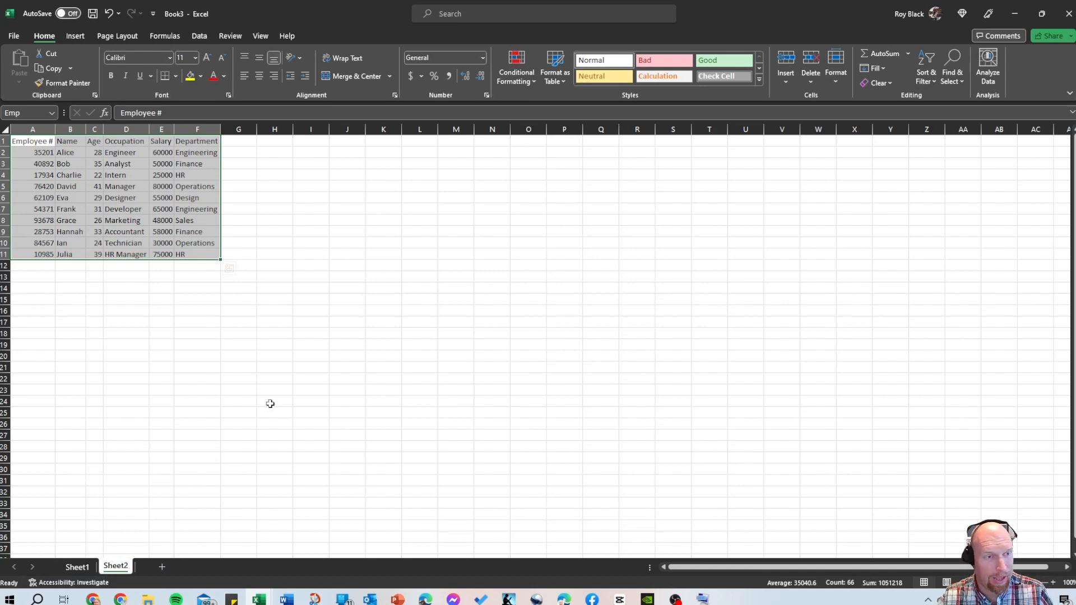
{"action": "left_click", "coordinate": [270, 403]}
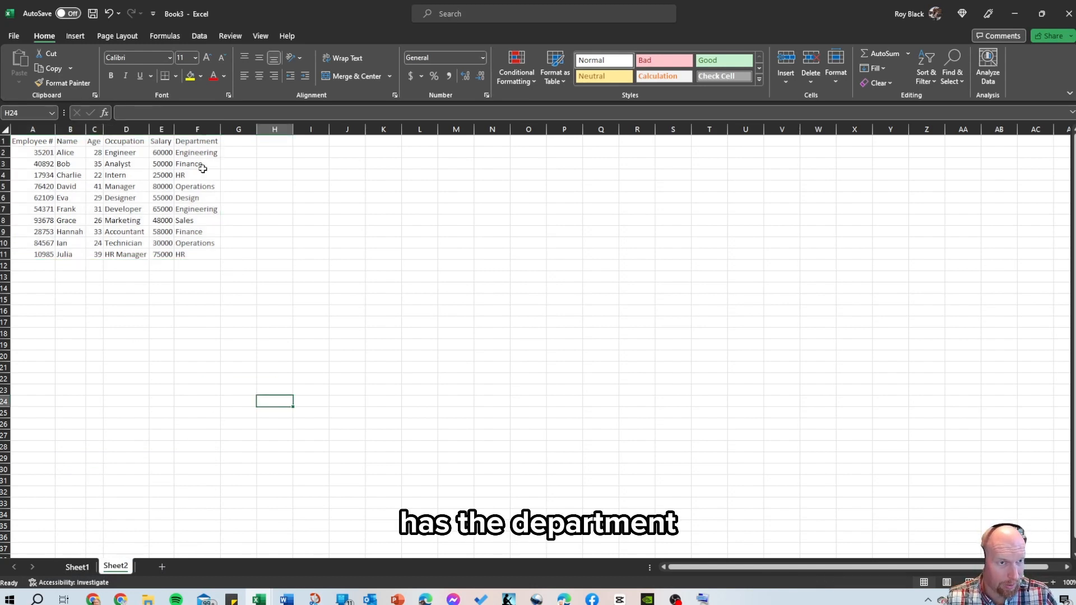
Add a Department header in cell D1 of Sheet1 and autofit column D to it
{"action": "left_click", "coordinate": [72, 568]}
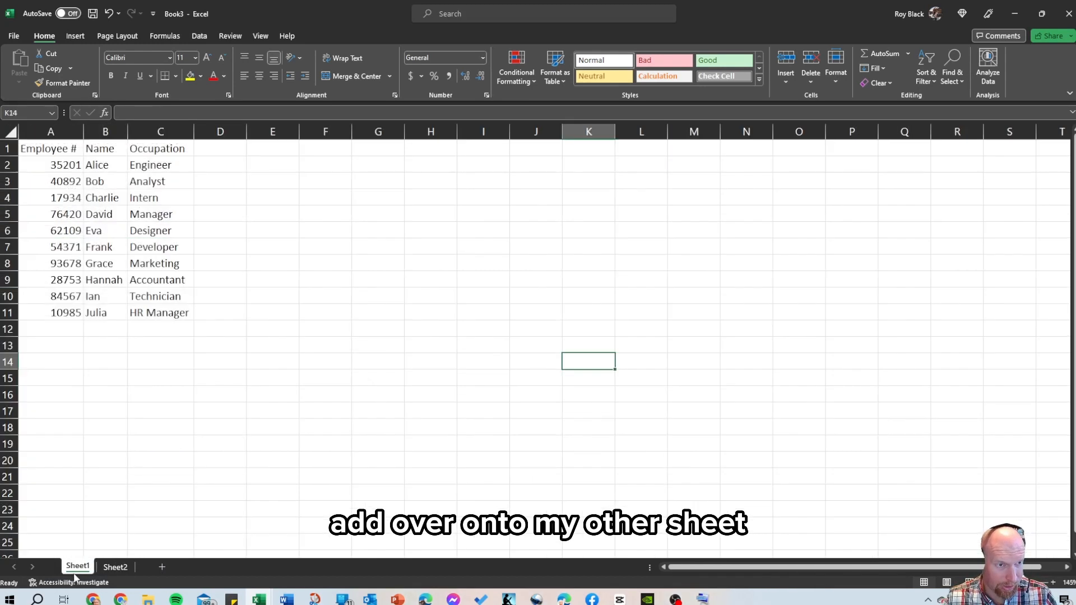
{"action": "left_click", "coordinate": [222, 149]}
{"action": "type", "text": "De"}
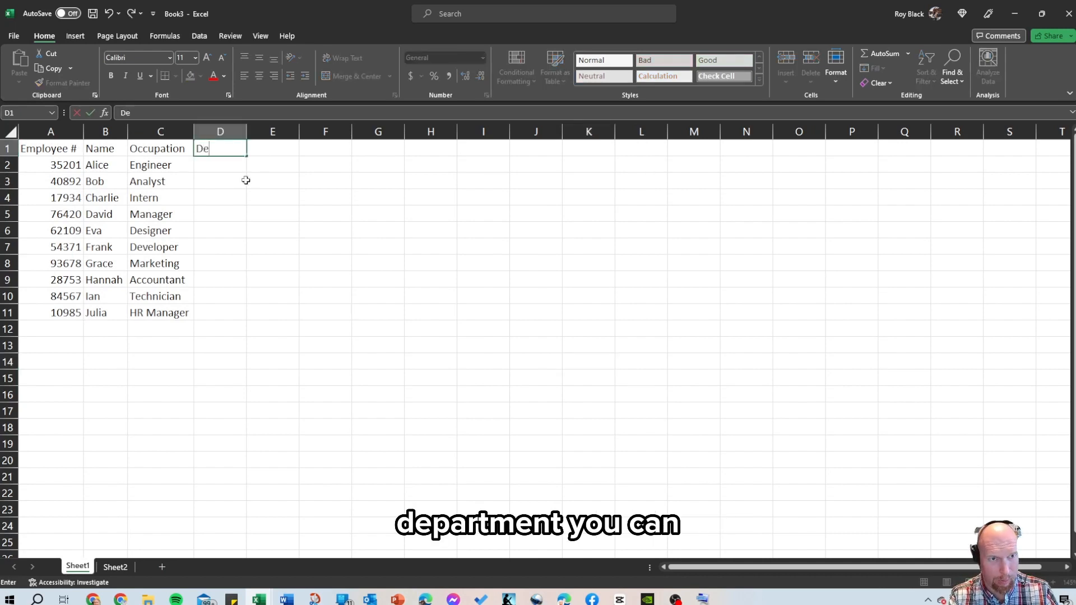
{"action": "type", "text": "partment"}
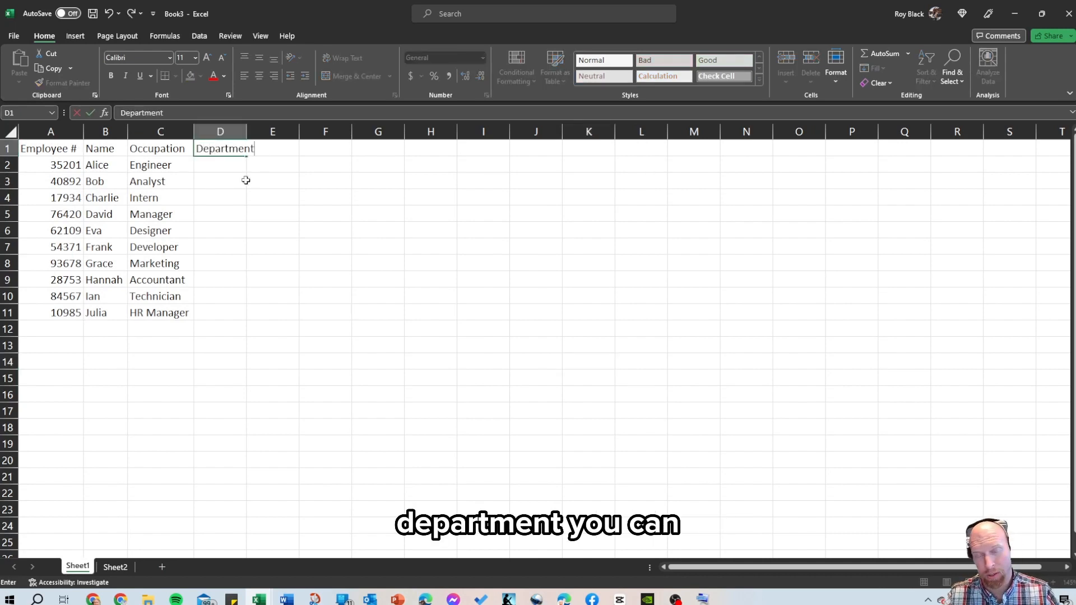
{"action": "left_click", "coordinate": [245, 179]}
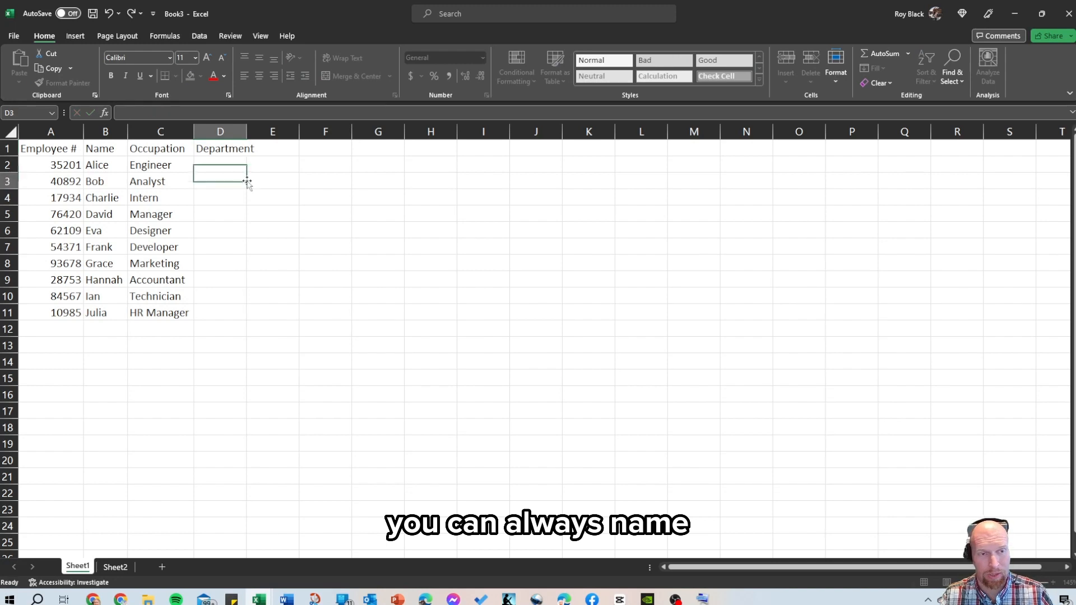
{"action": "double_click", "coordinate": [253, 130]}
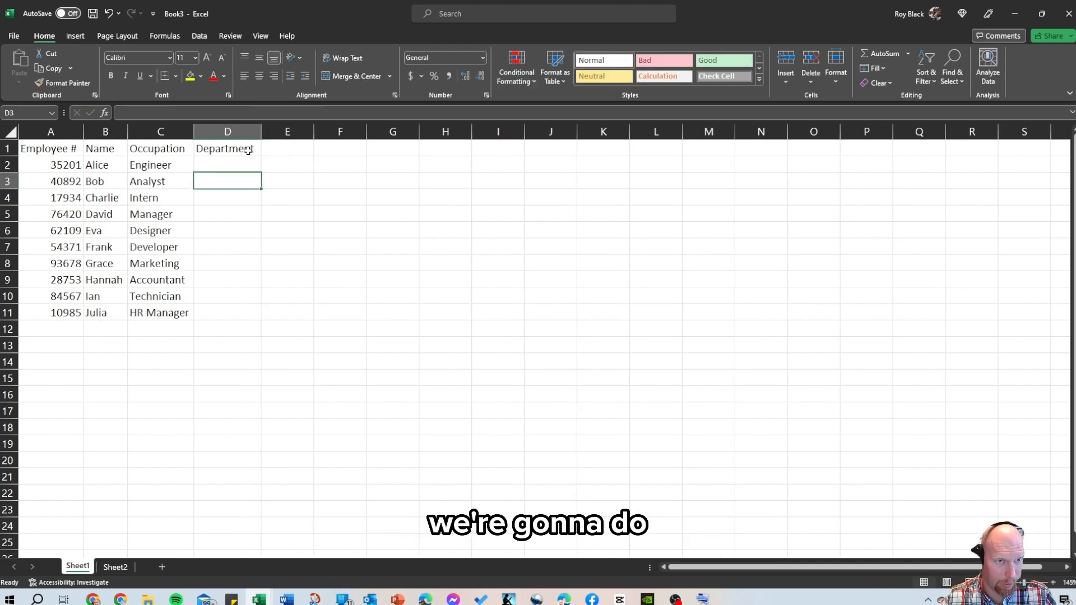
Begin a VLOOKUP formula in D2 with A2 as the lookup value and the named range emp as the table array
{"action": "left_click", "coordinate": [223, 164]}
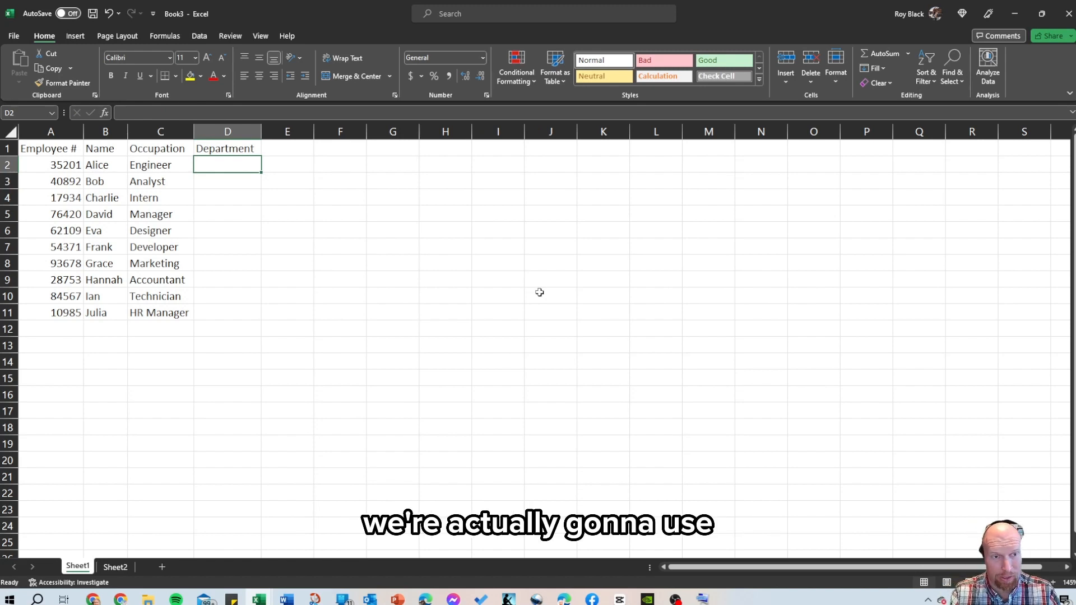
{"action": "type", "text": "=v"}
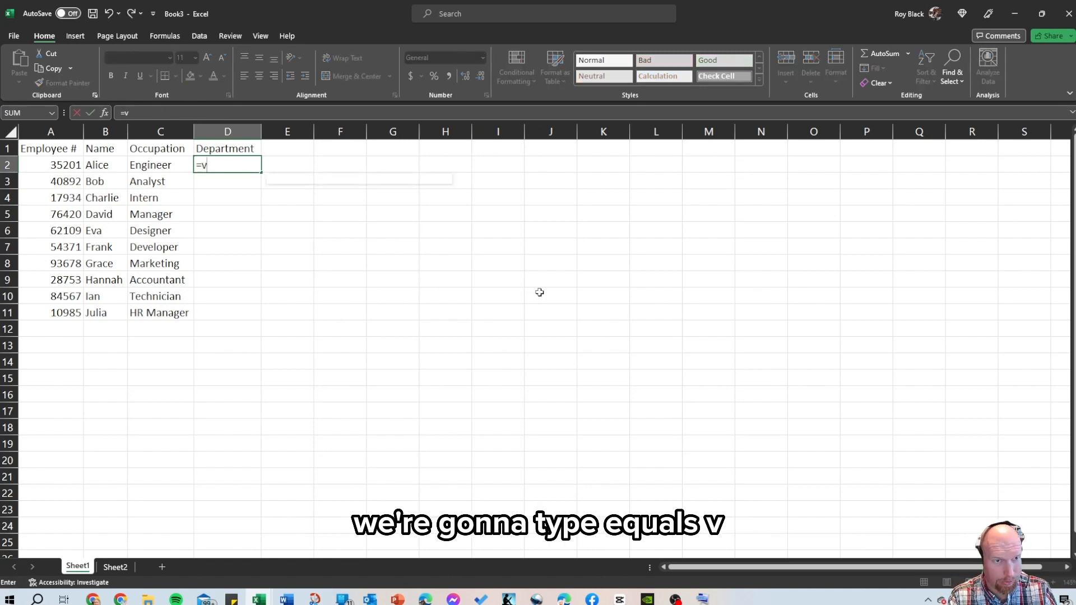
{"action": "type", "text": "l"}
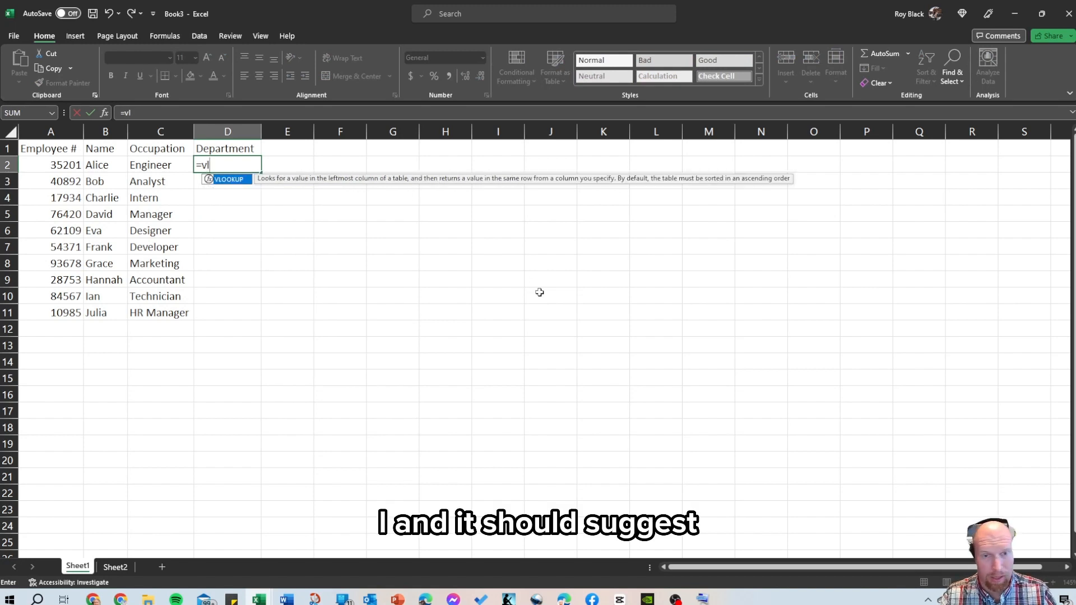
{"action": "double_click", "coordinate": [228, 180]}
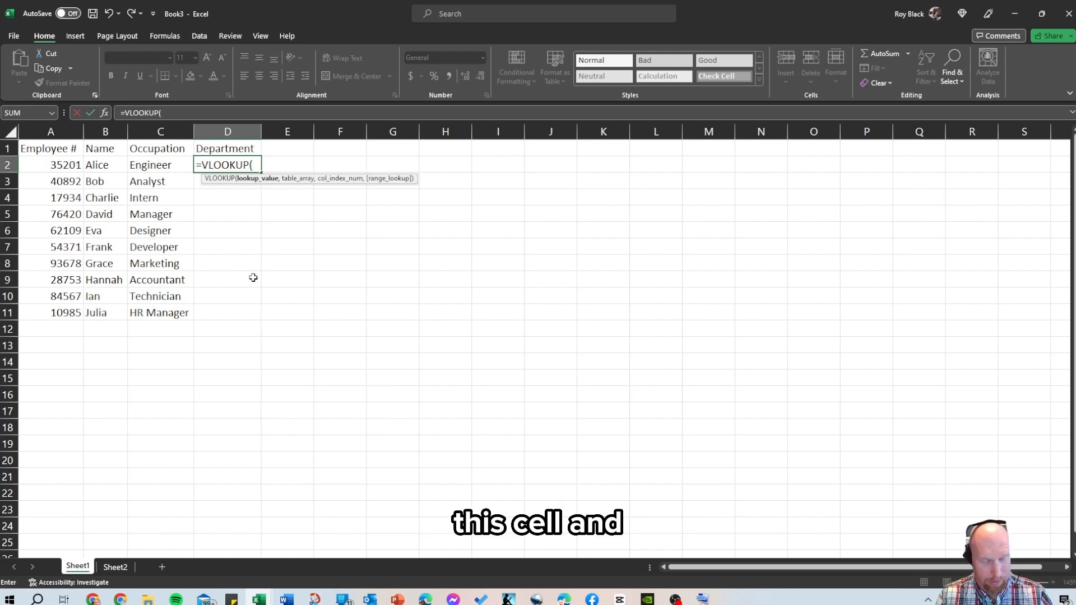
{"action": "left_click", "coordinate": [46, 168]}
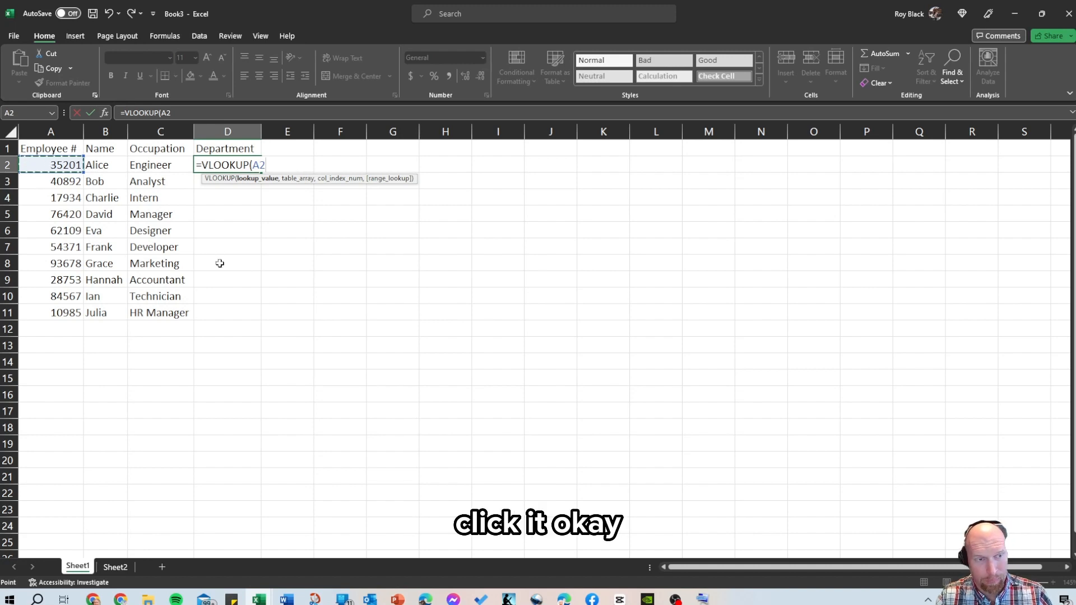
{"action": "type", "text": ","}
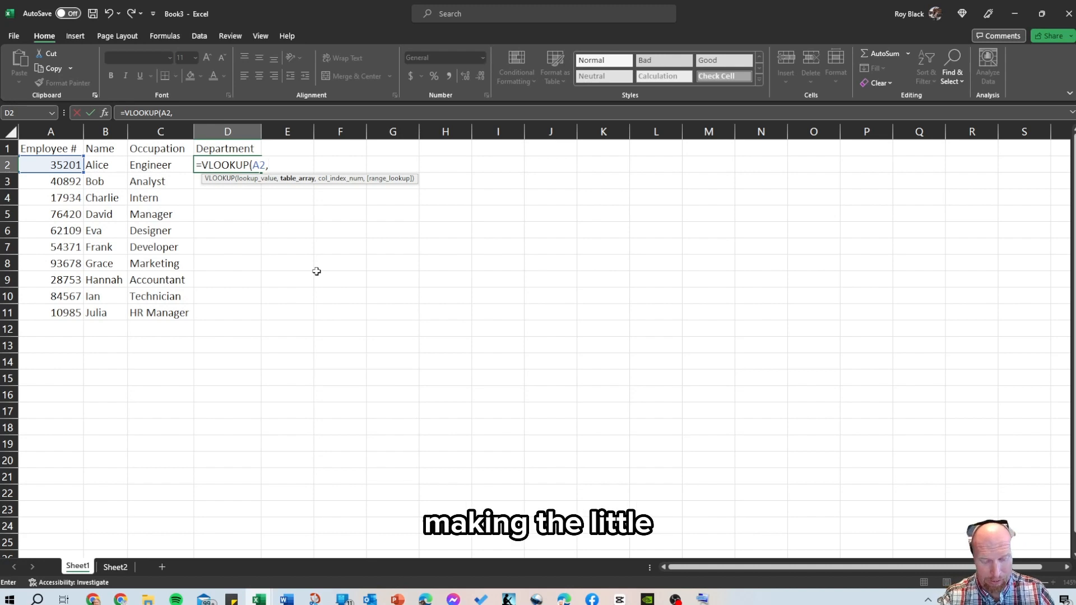
{"action": "type", "text": "emp"}
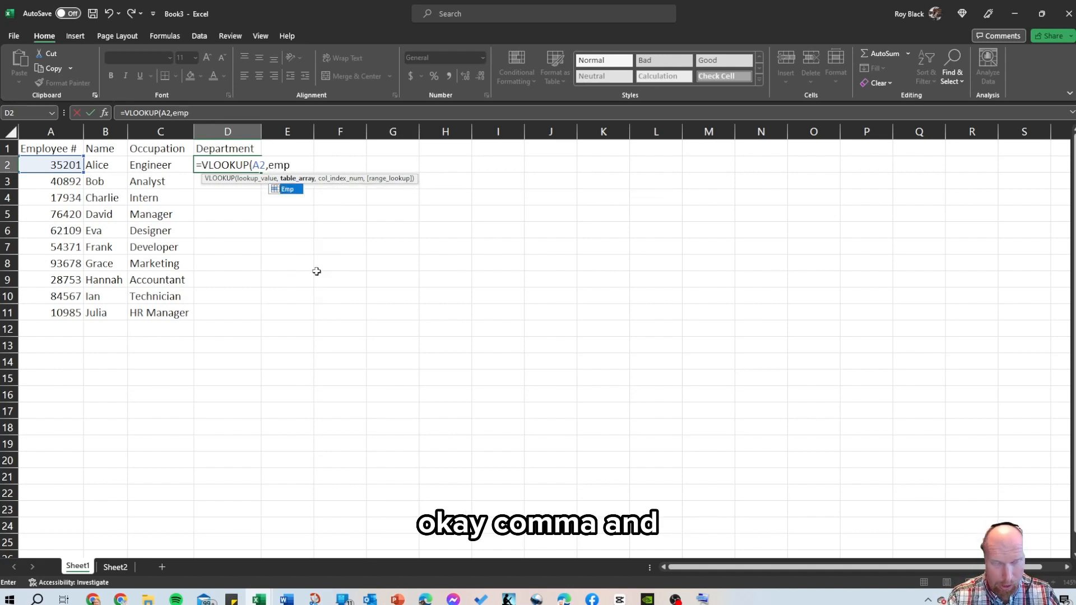
{"action": "type", "text": ","}
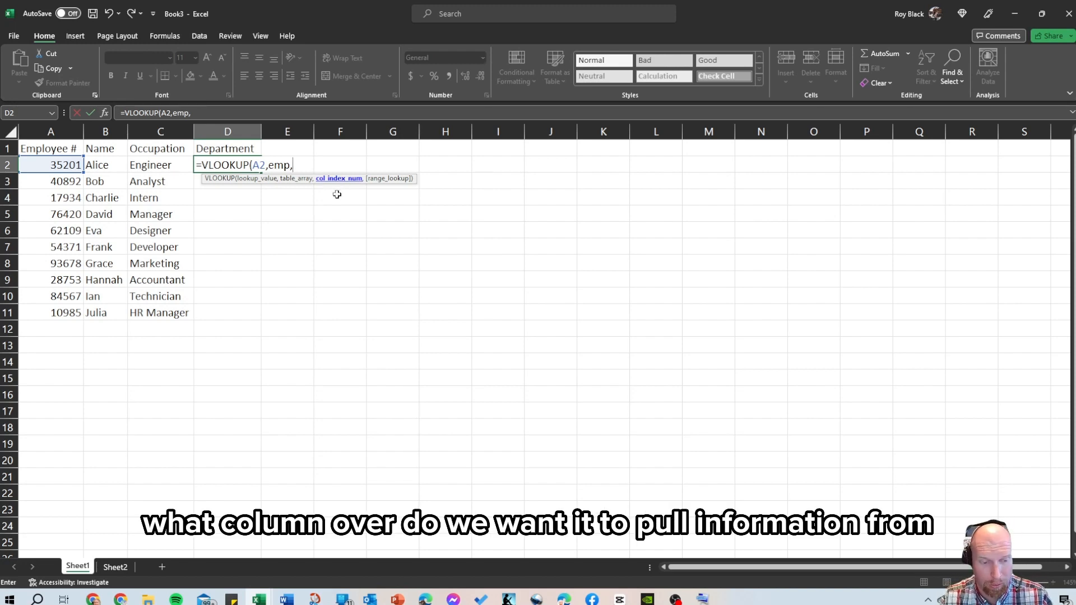
Bring up the Ddata1 workbook to check the Department column's position, and move its window clear of the Book3 sheet
{"action": "mouse_move", "coordinate": [268, 601]}
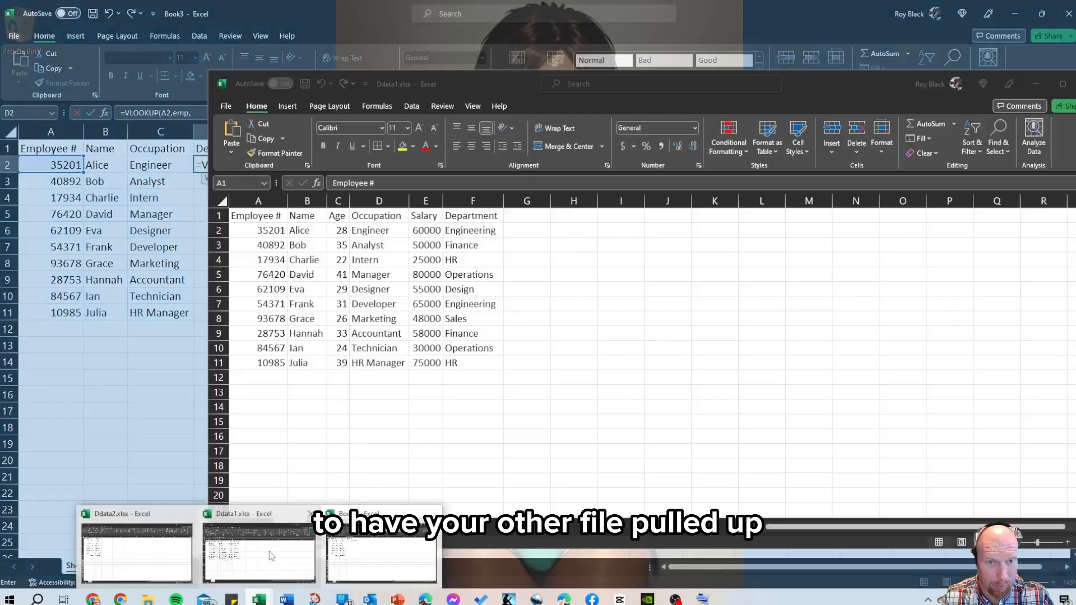
{"action": "left_click", "coordinate": [269, 551]}
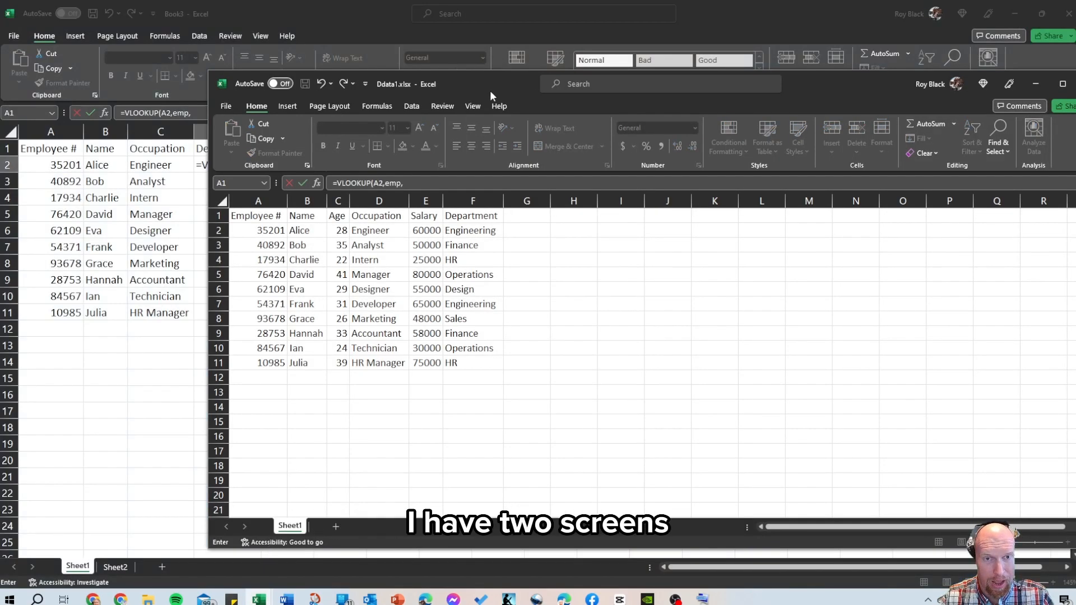
{"action": "left_click_drag", "start_coordinate": [490, 90], "coordinate": [641, 61]}
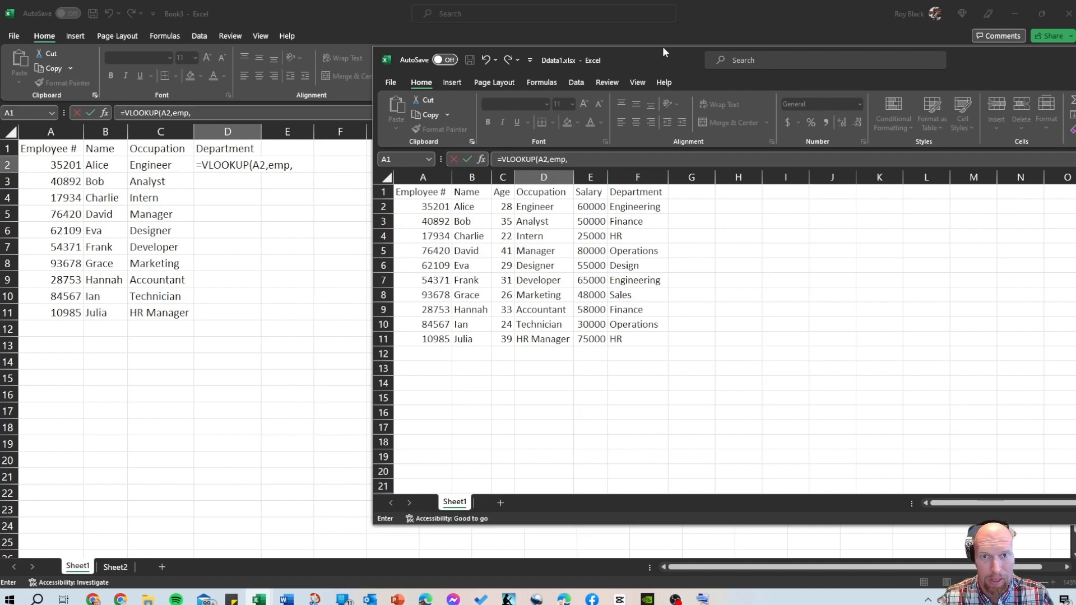
{"action": "left_click_drag", "start_coordinate": [641, 58], "coordinate": [1075, 58]}
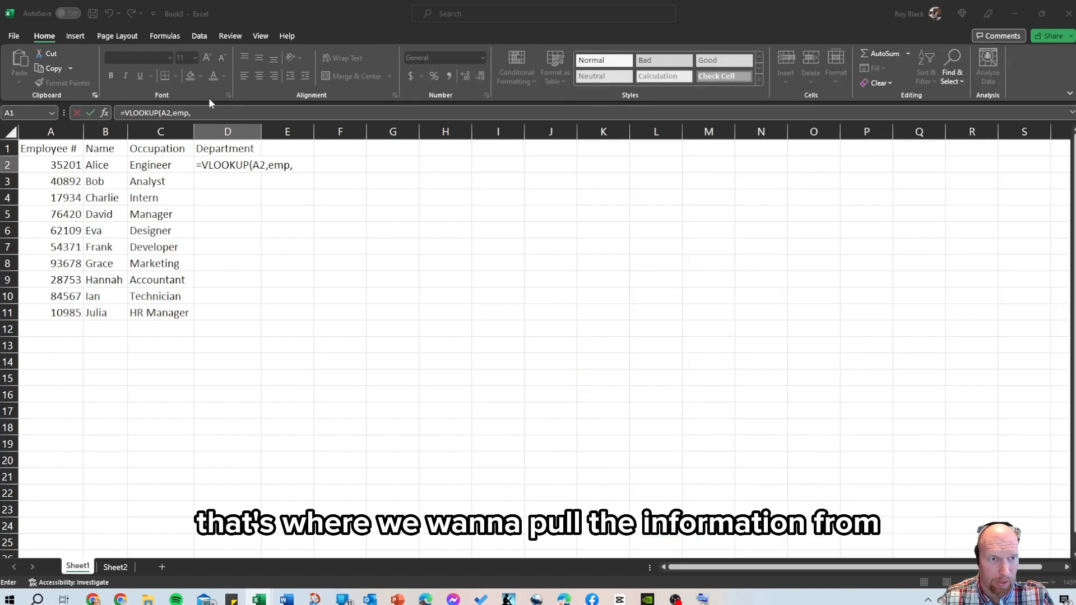
Complete the VLOOKUP formula in D2 with column index 6 and FALSE for an exact match
{"action": "left_click", "coordinate": [204, 114]}
{"action": "left_click", "coordinate": [204, 113]}
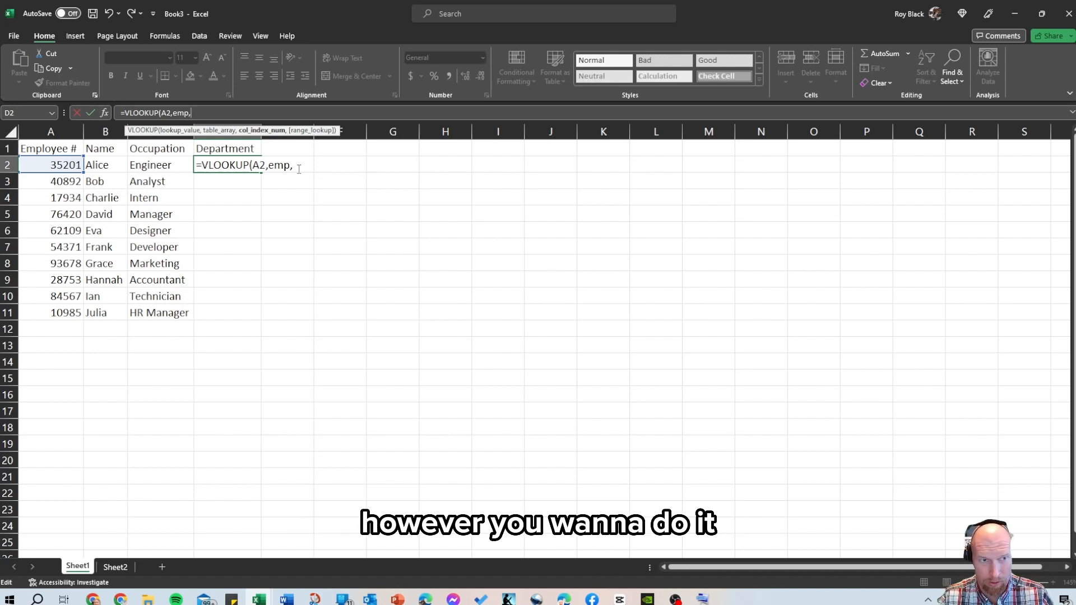
{"action": "type", "text": "6"}
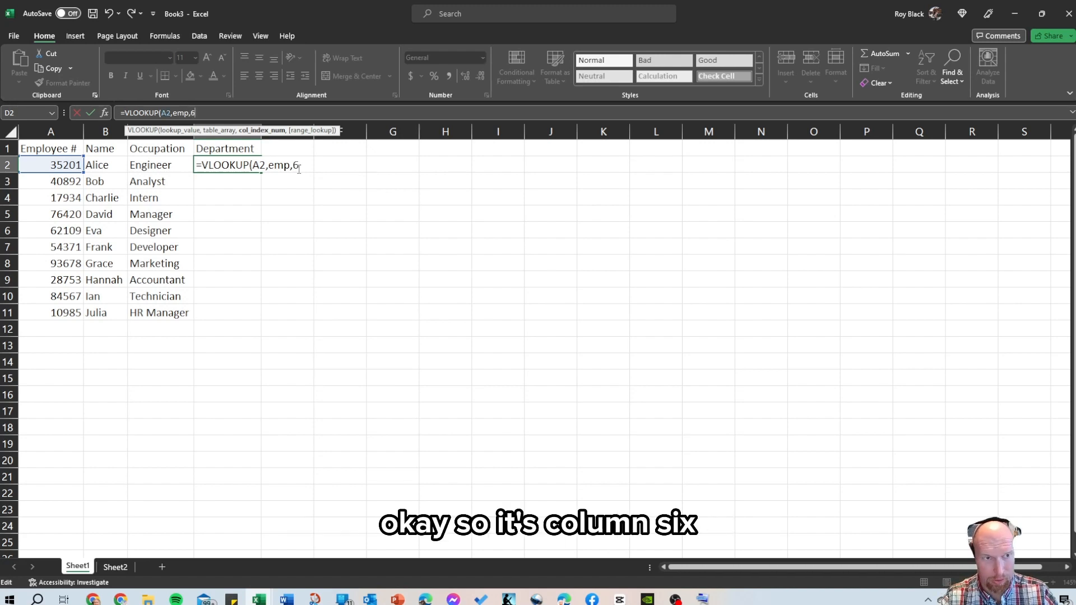
{"action": "type", "text": ","}
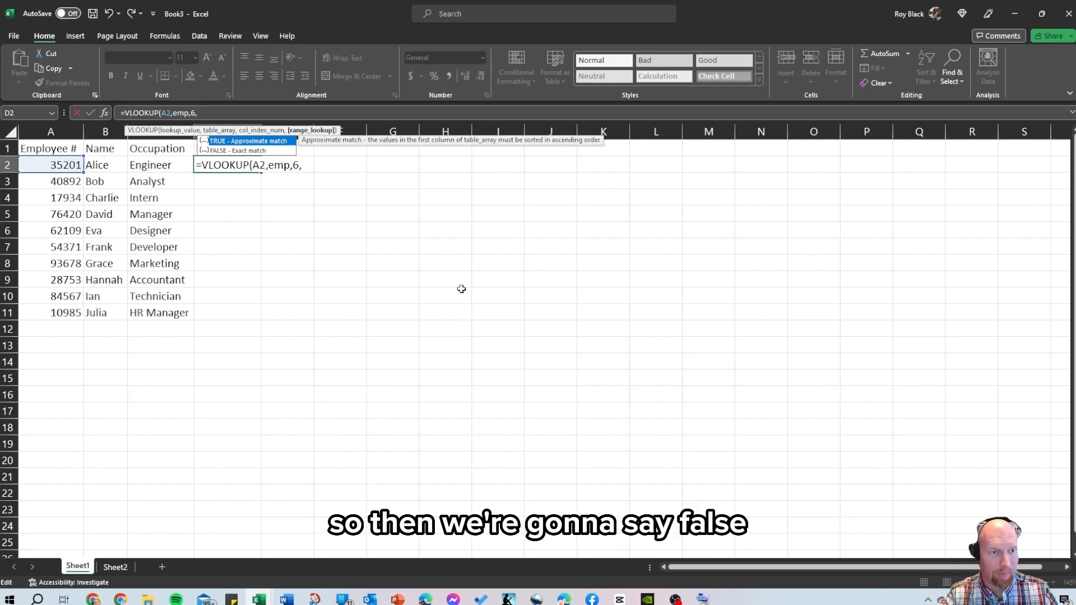
{"action": "type", "text": "false"}
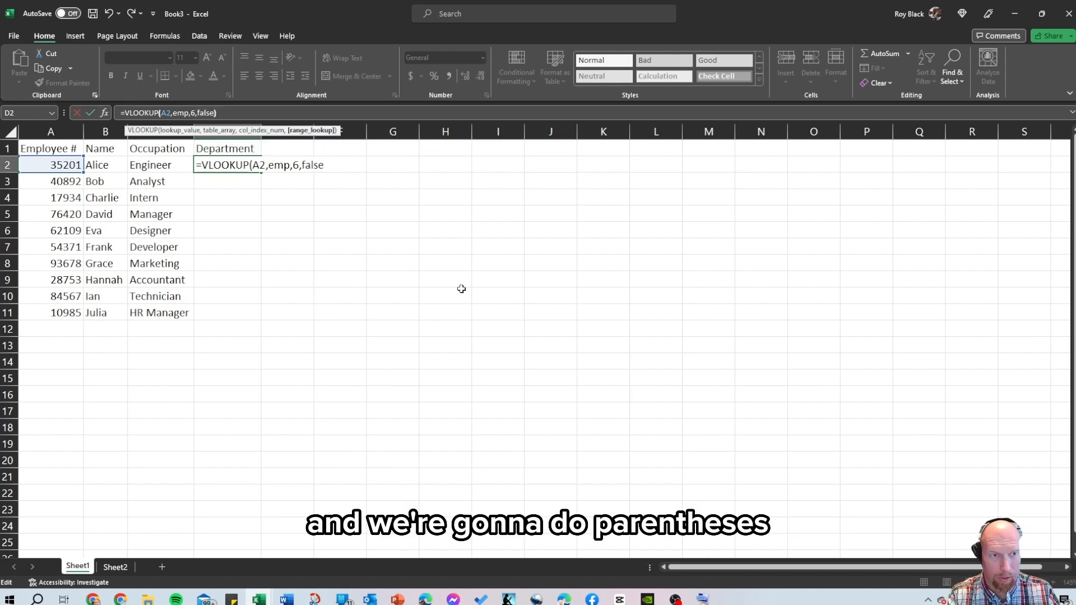
{"action": "type", "text": ")"}
{"action": "key", "text": "Return"}
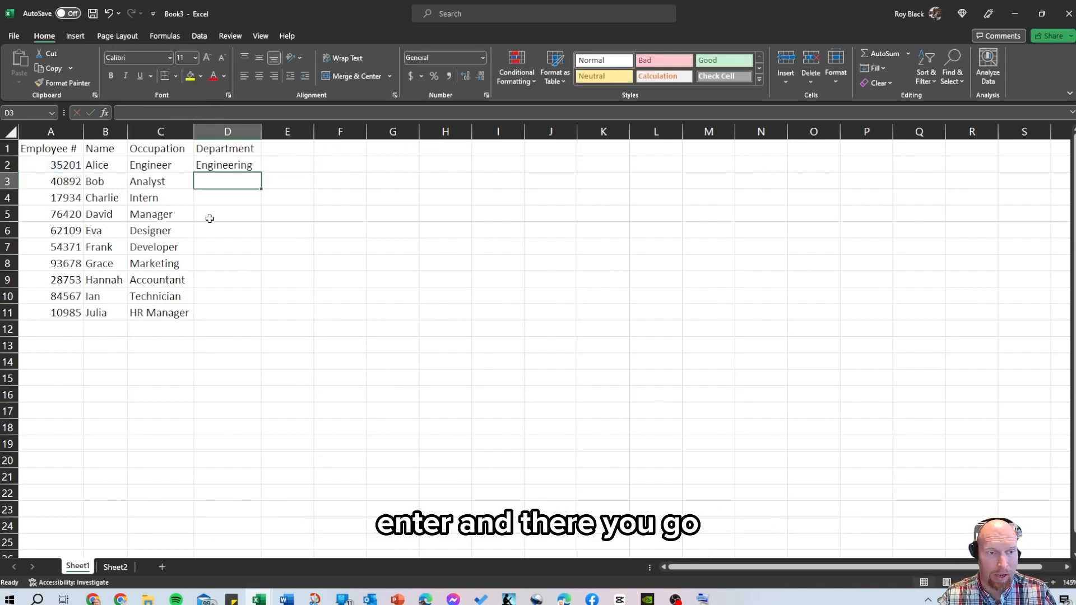
Fill the VLOOKUP formula from D2 down the Department column through D11
{"action": "left_click", "coordinate": [228, 162]}
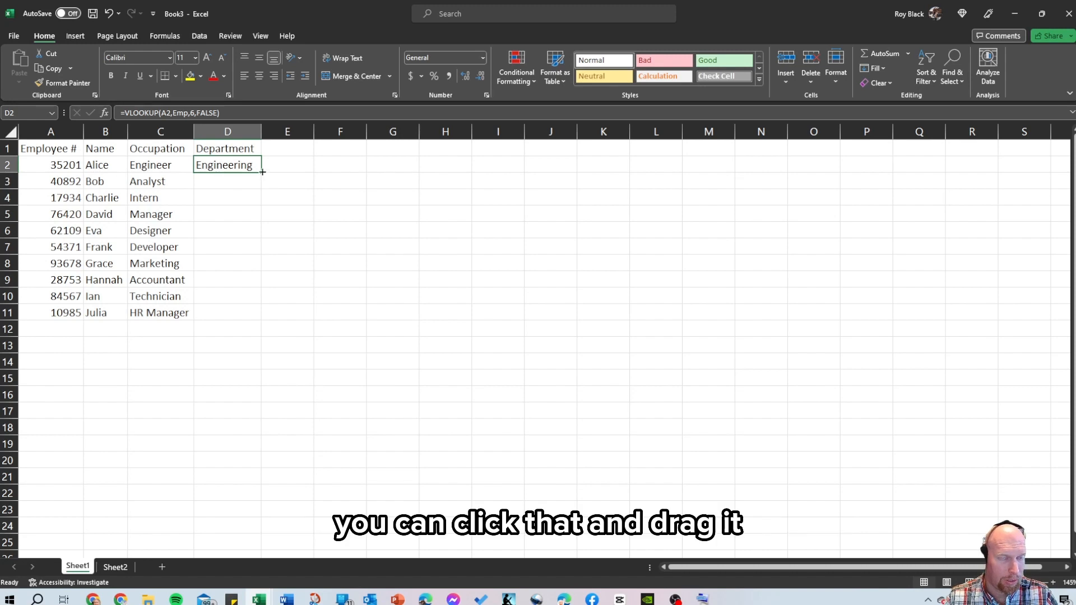
{"action": "left_click_drag", "start_coordinate": [261, 173], "coordinate": [245, 204]}
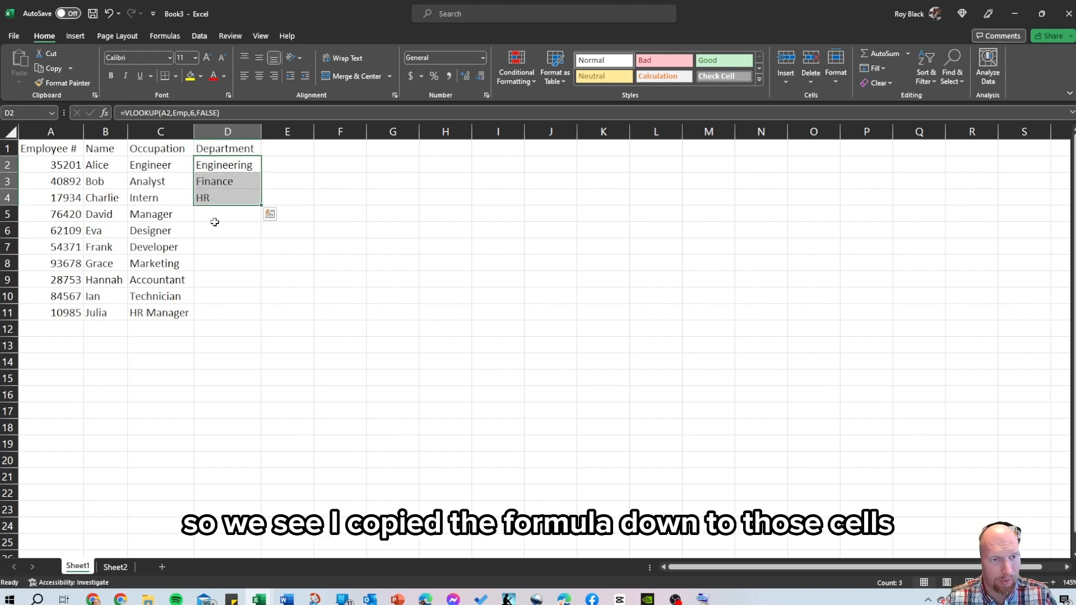
{"action": "left_click_drag", "start_coordinate": [262, 205], "coordinate": [266, 238]}
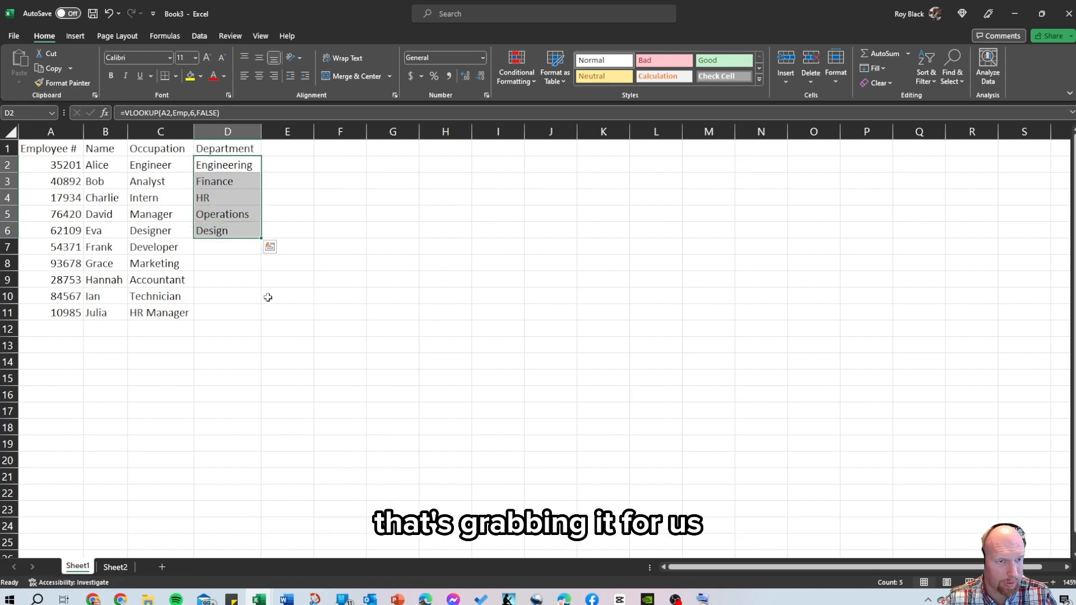
{"action": "double_click", "coordinate": [261, 240]}
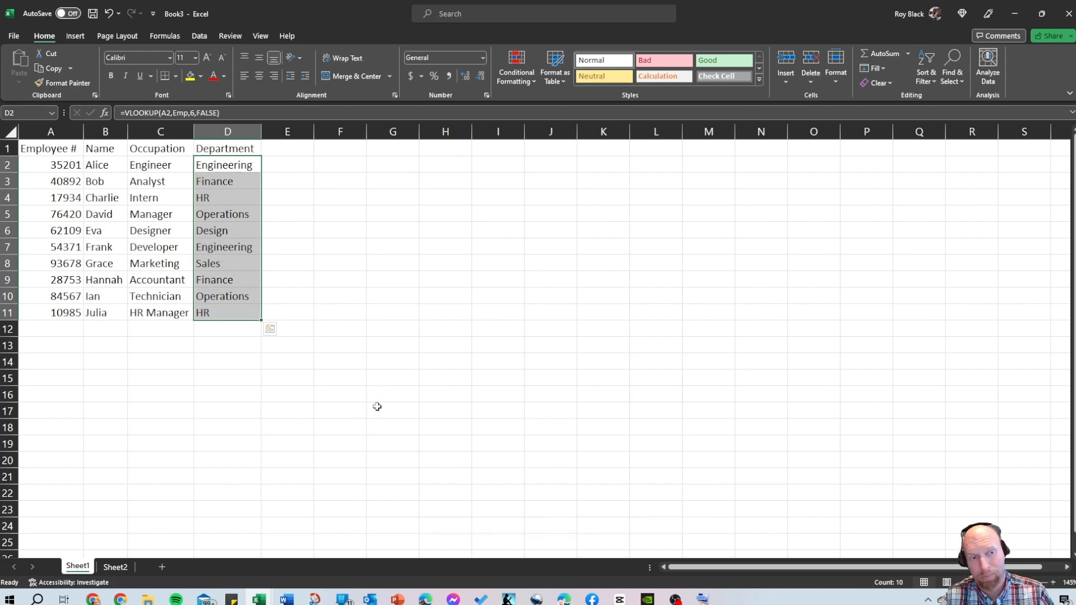
Bring up the Ddata1 workbook to check the Age column's position, and move its window clear of Book3
{"action": "left_click", "coordinate": [245, 459]}
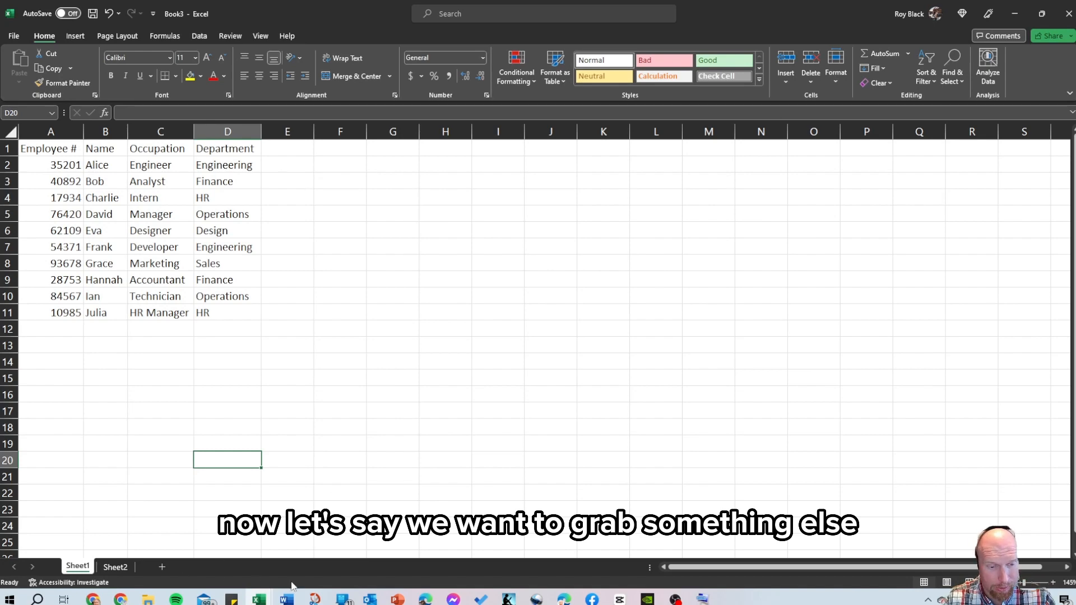
{"action": "left_click", "coordinate": [259, 598]}
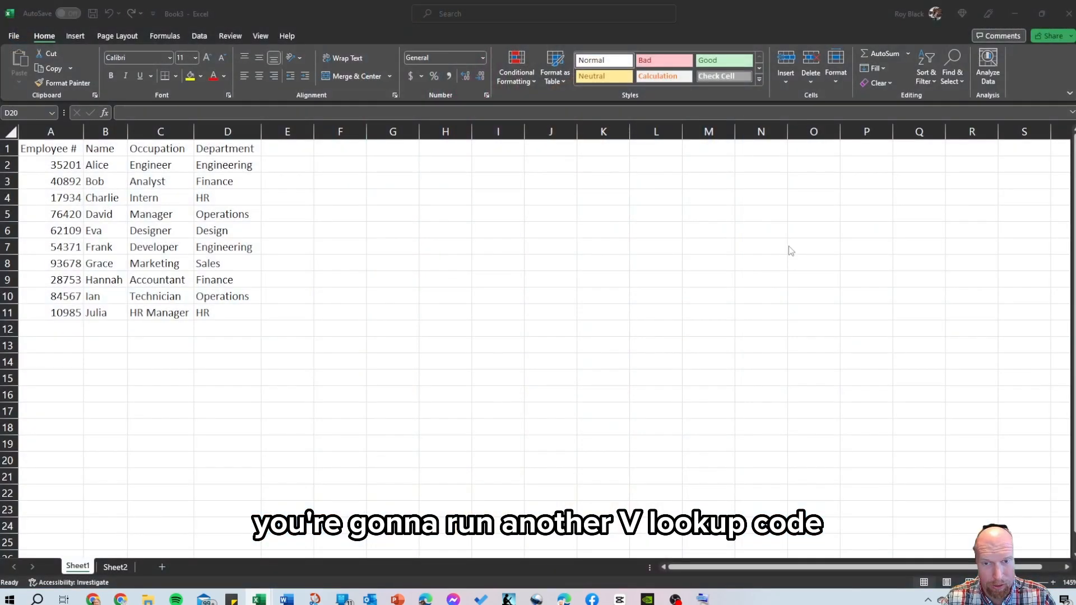
{"action": "left_click_drag", "start_coordinate": [1075, 135], "coordinate": [593, 96]}
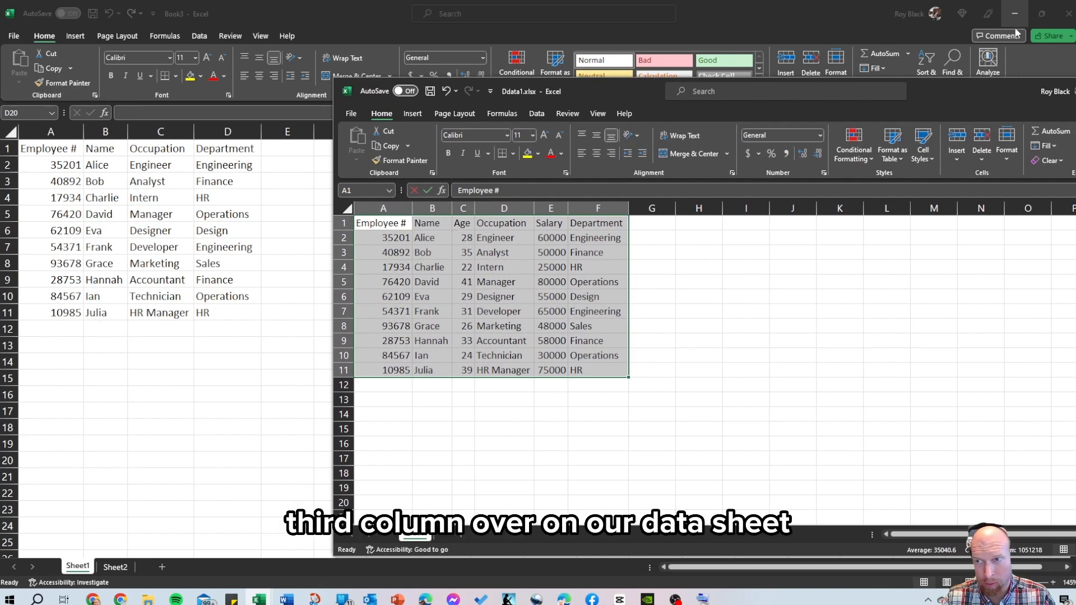
{"action": "left_click_drag", "start_coordinate": [967, 84], "coordinate": [1075, 86]}
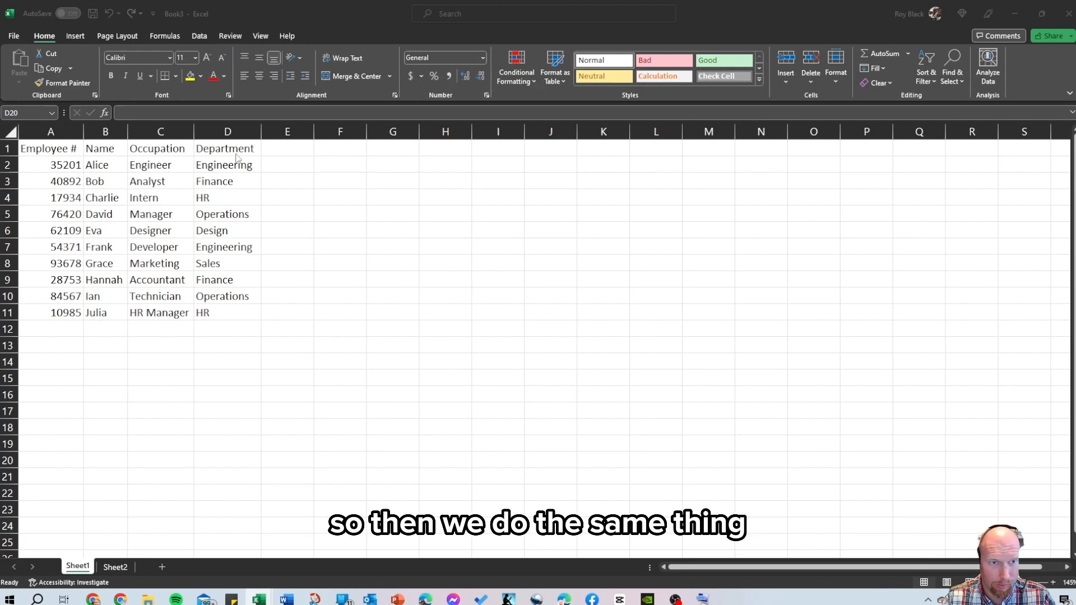
Add an Age header in E1 and enter a VLOOKUP in E2 using A2, emp, column index 4 and FALSE
{"action": "left_click", "coordinate": [294, 152]}
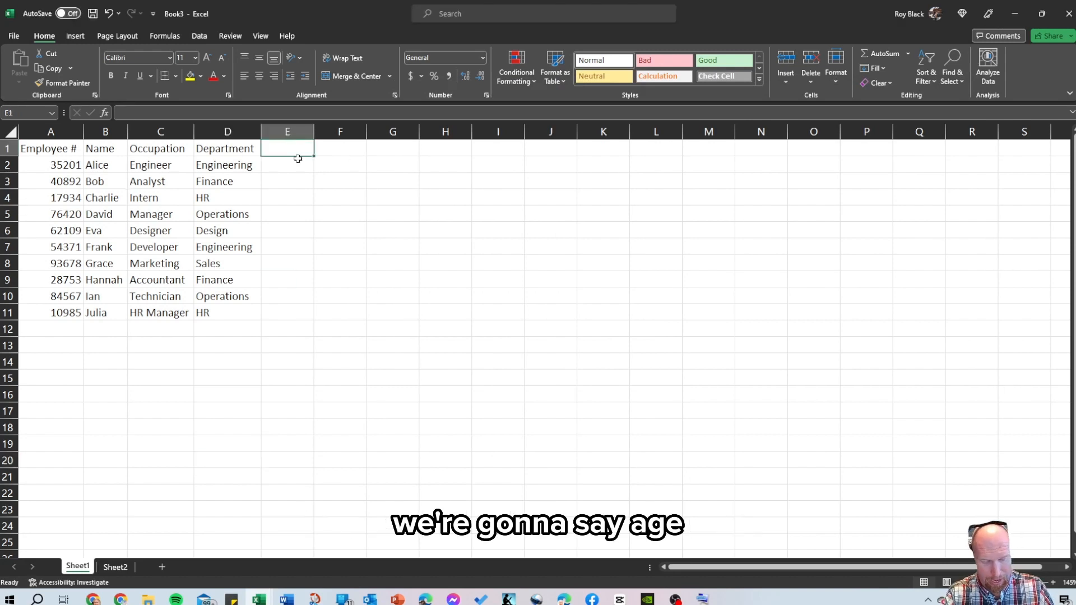
{"action": "type", "text": "Age"}
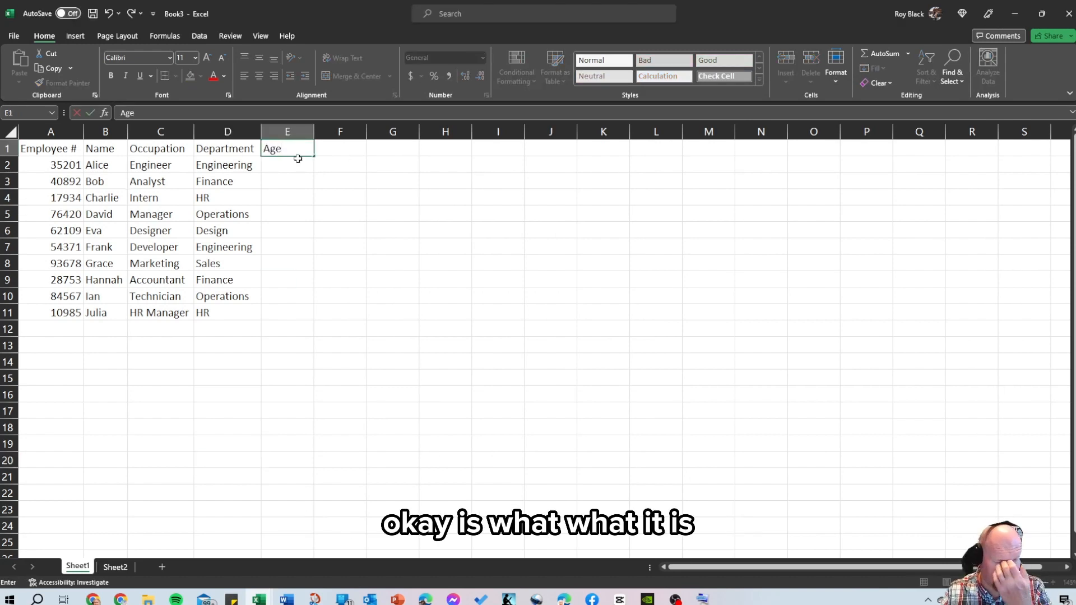
{"action": "left_click", "coordinate": [302, 170]}
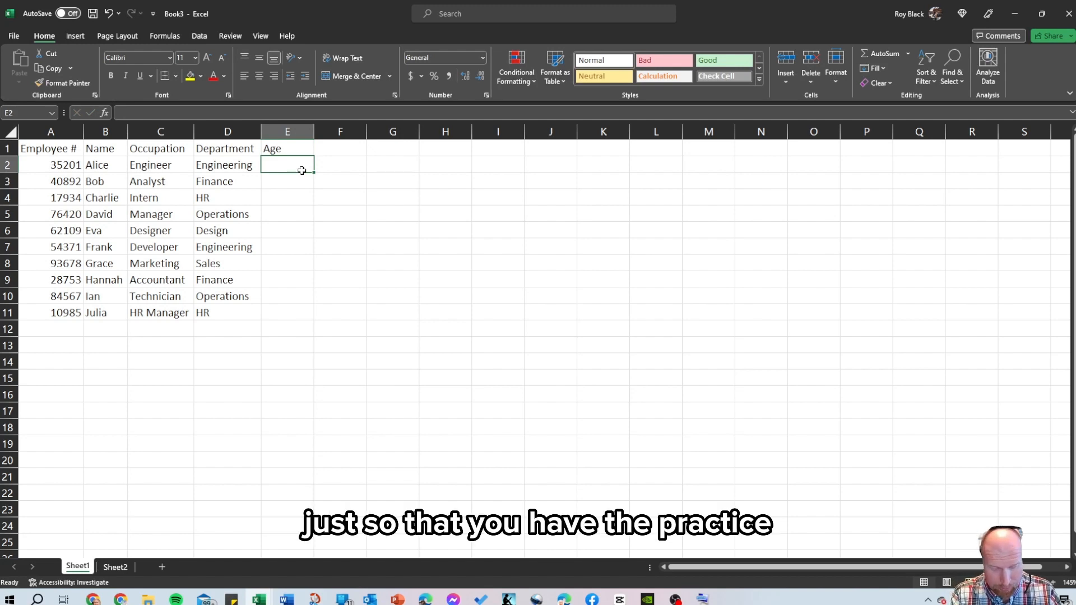
{"action": "type", "text": "=vl"}
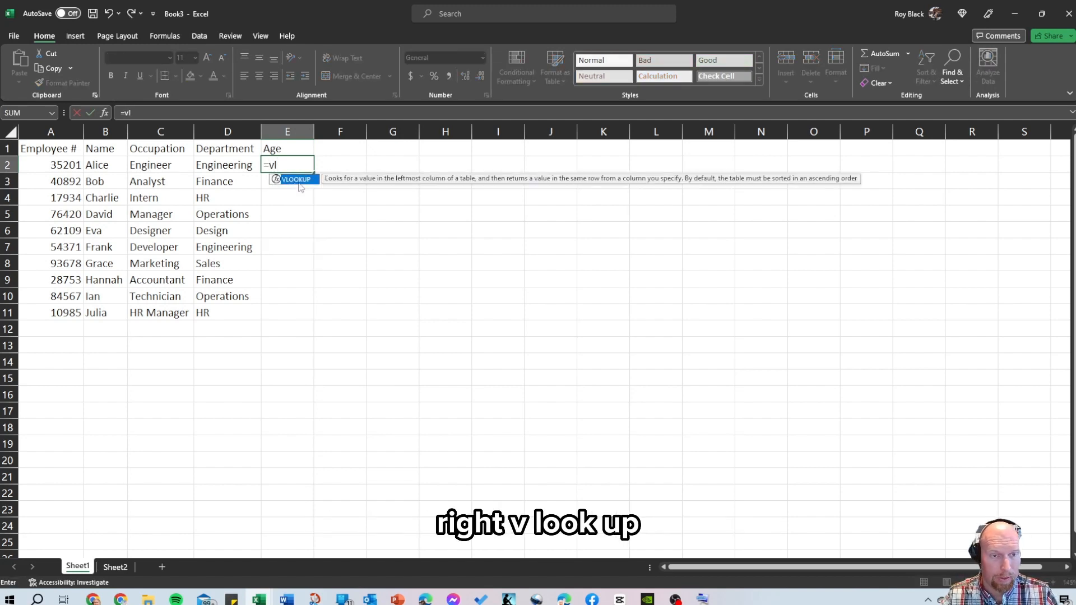
{"action": "double_click", "coordinate": [297, 179]}
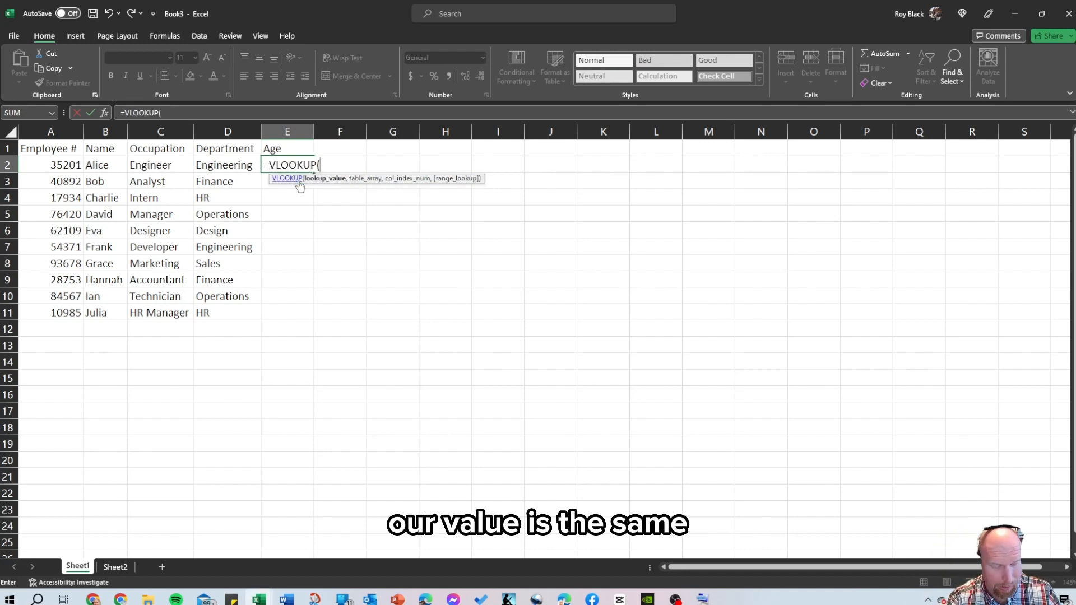
{"action": "type", "text": "A2,"}
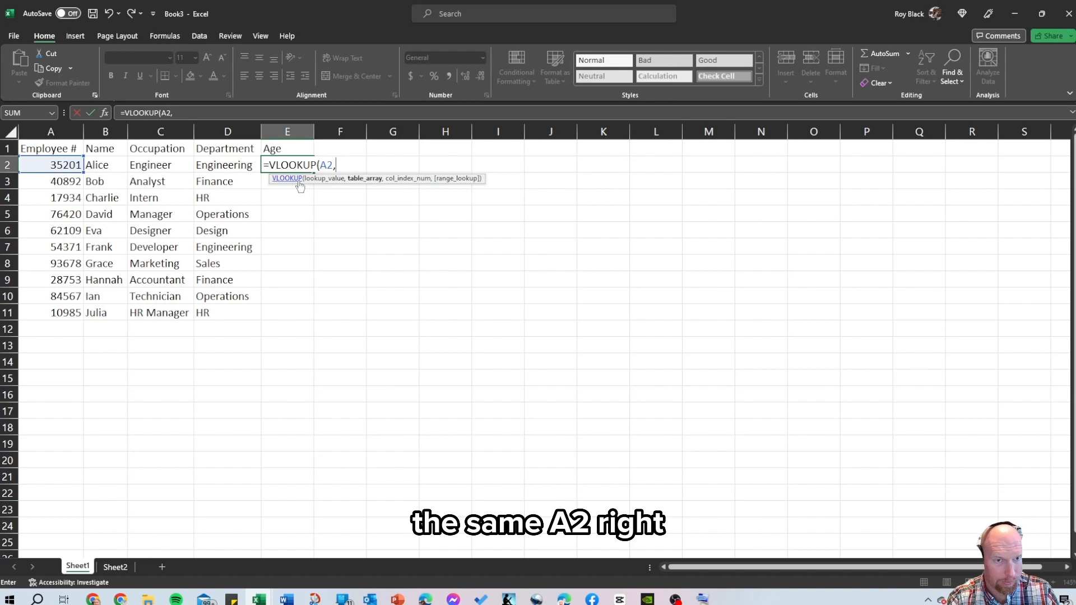
{"action": "type", "text": "emp"}
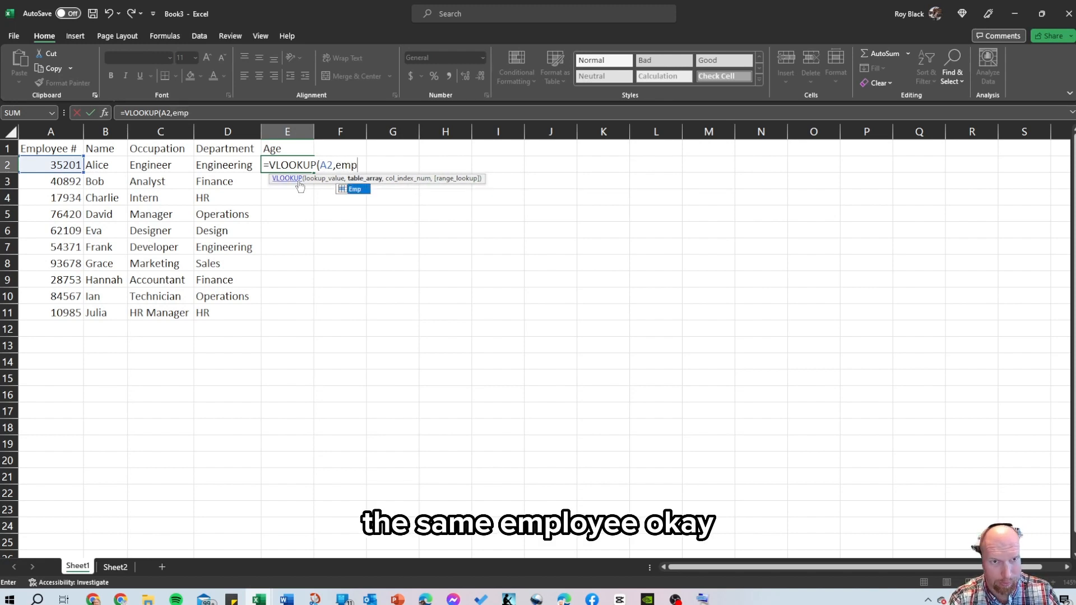
{"action": "type", "text": ","}
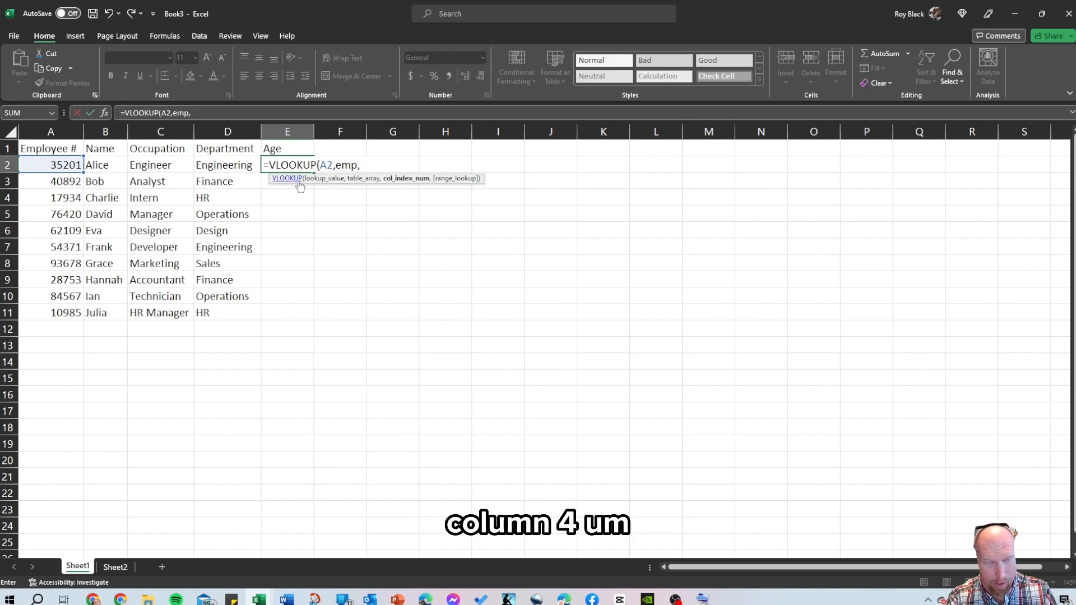
{"action": "type", "text": "4,false)"}
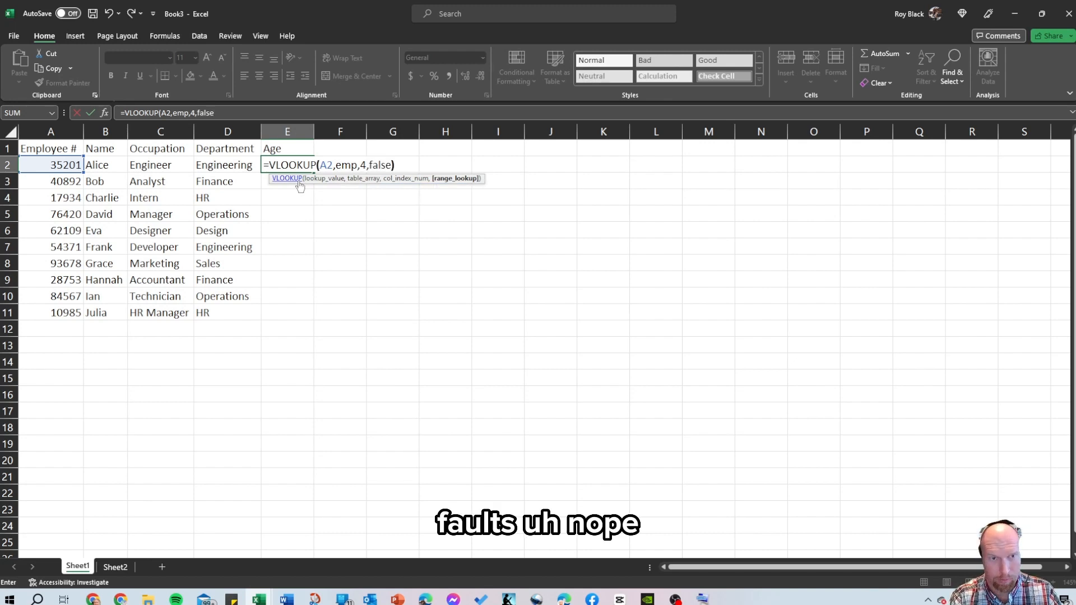
{"action": "key", "text": "Return"}
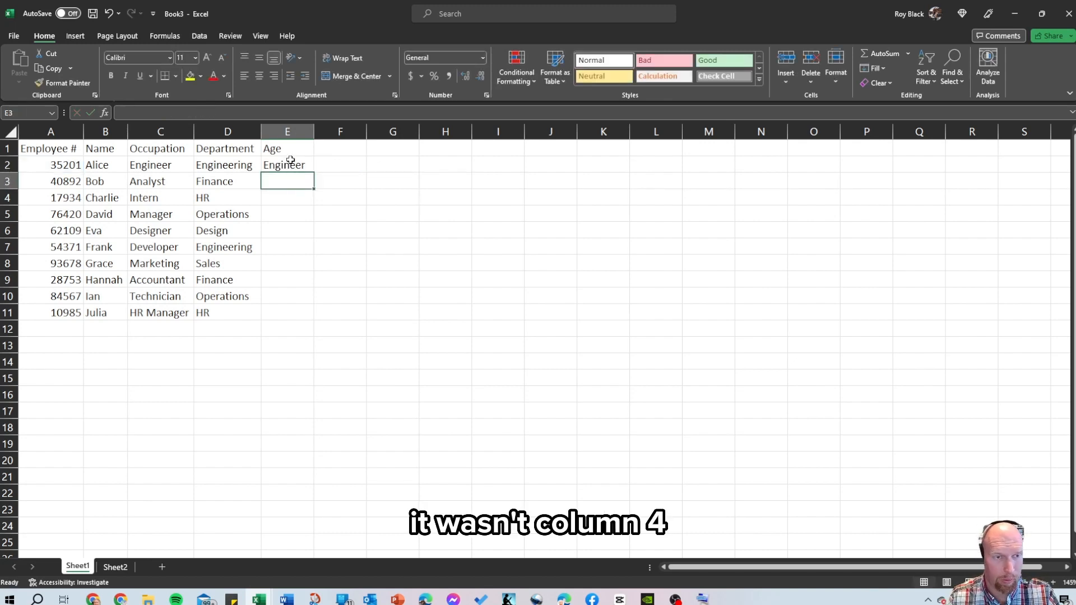
Set the column index of the VLOOKUP in E2 to 3 and fill the formula down through E11
{"action": "left_click", "coordinate": [294, 169]}
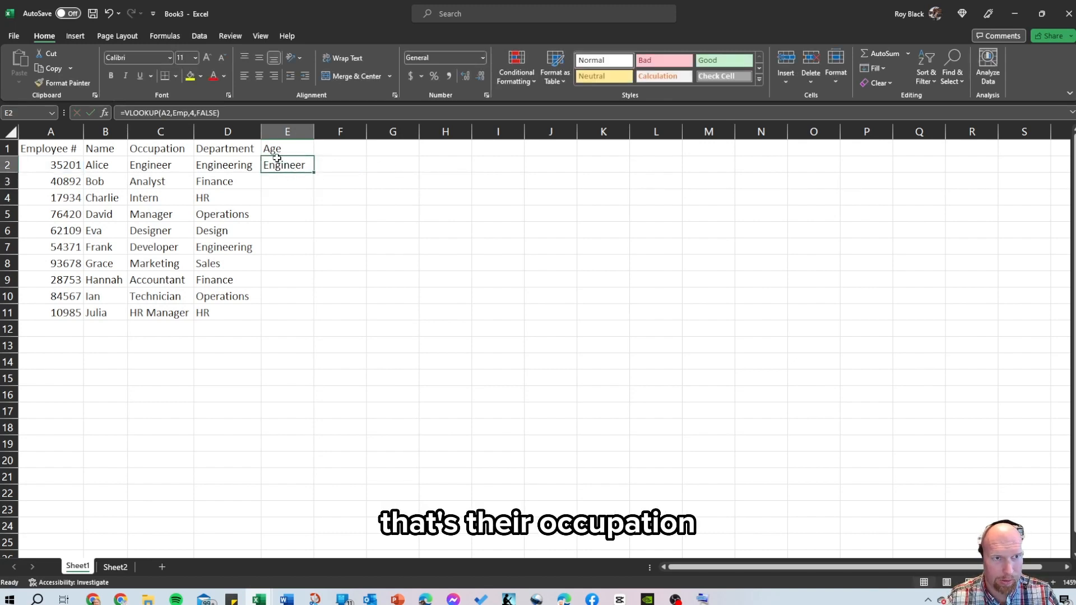
{"action": "left_click", "coordinate": [193, 113]}
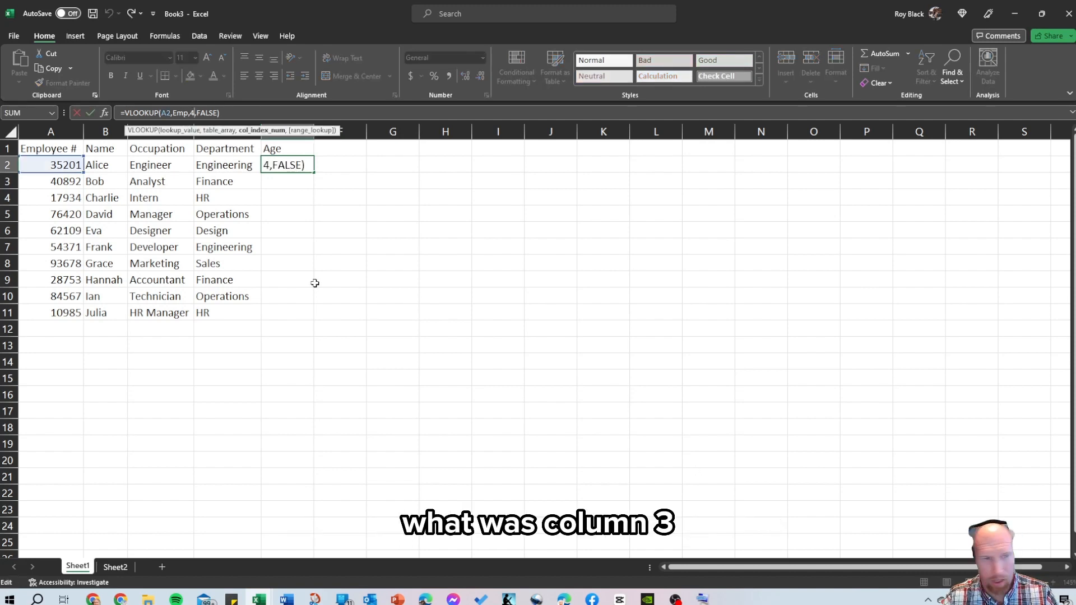
{"action": "key", "text": "BackSpace"}
{"action": "type", "text": "3"}
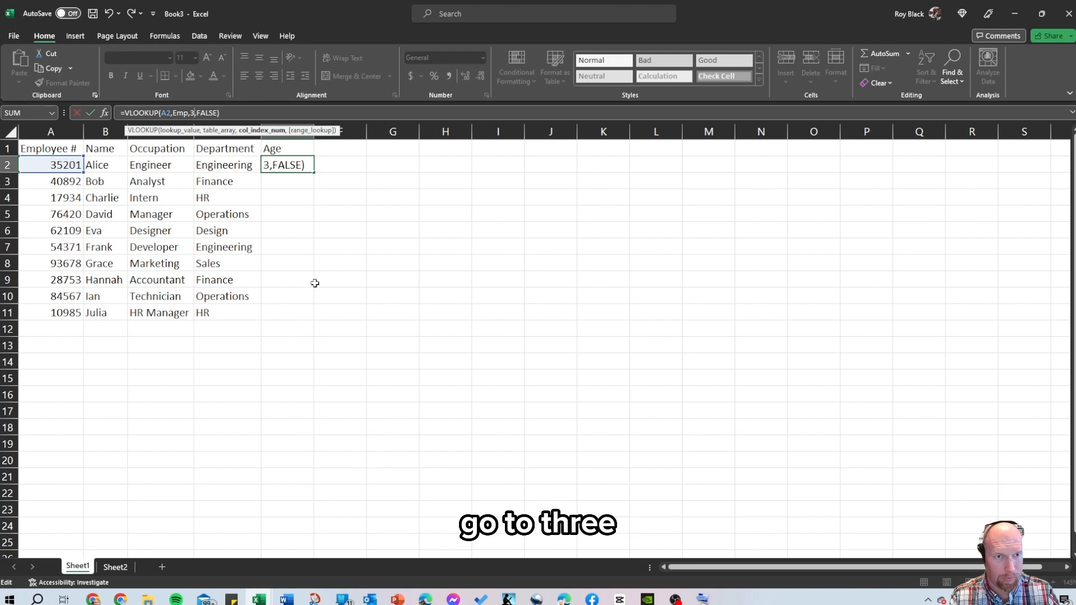
{"action": "key", "text": "Return"}
{"action": "left_click", "coordinate": [310, 168]}
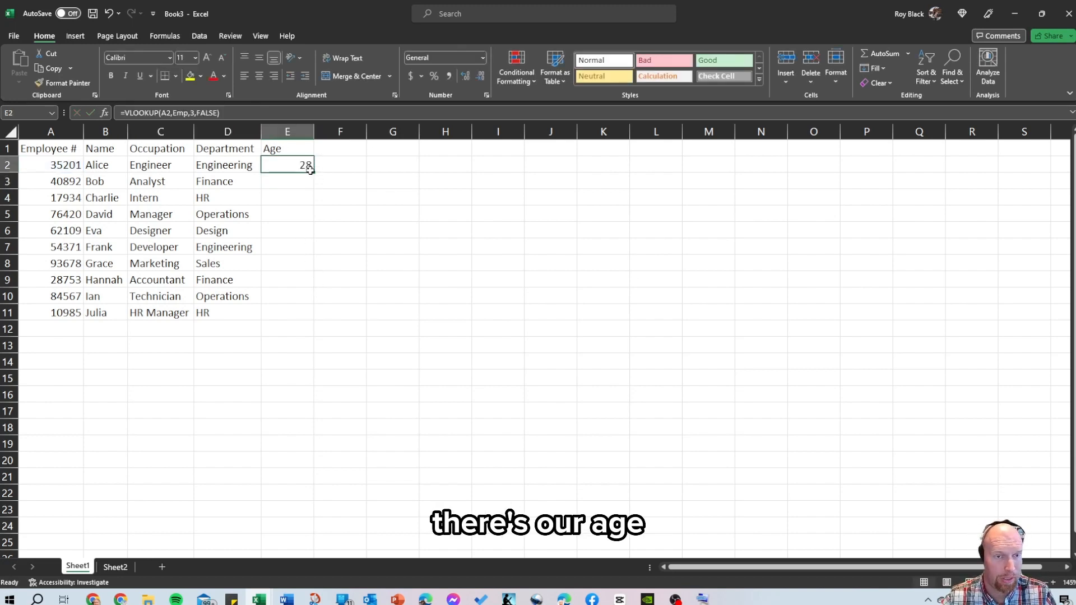
{"action": "double_click", "coordinate": [316, 175]}
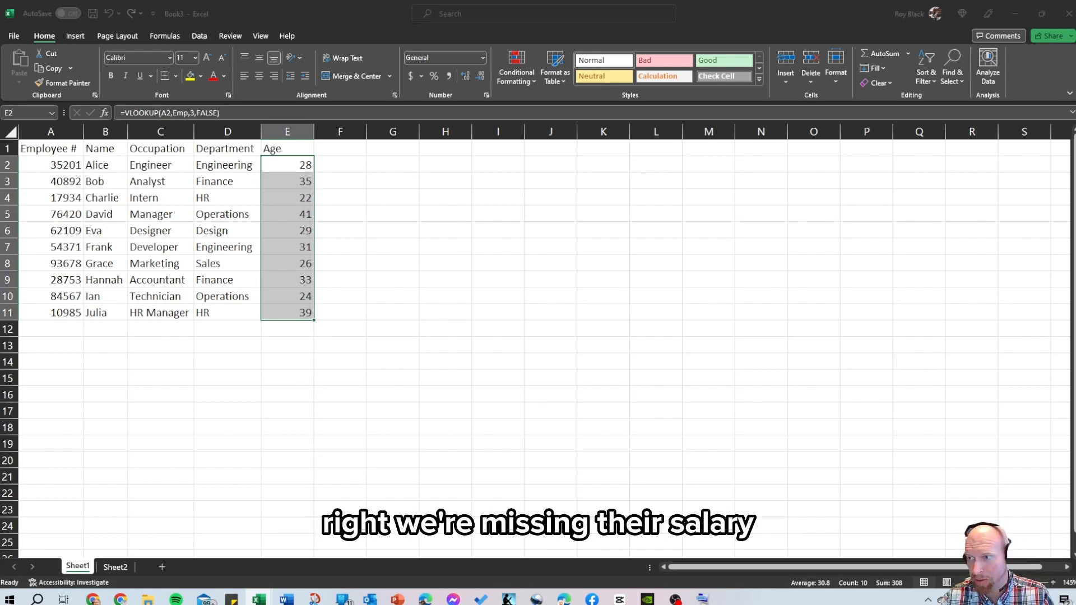
Check the Salary column's position in the Ddata1 workbook, and add a Salary header in F1 of Book3's Sheet1
{"action": "left_click_drag", "start_coordinate": [1075, 168], "coordinate": [486, 129]}
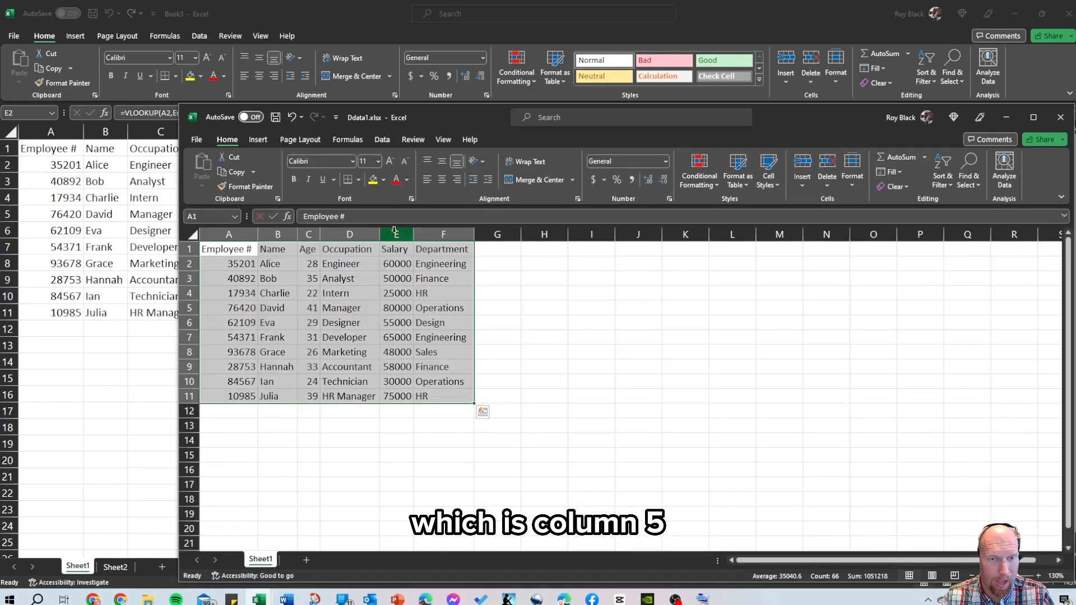
{"action": "left_click_drag", "start_coordinate": [421, 116], "coordinate": [1075, 129]}
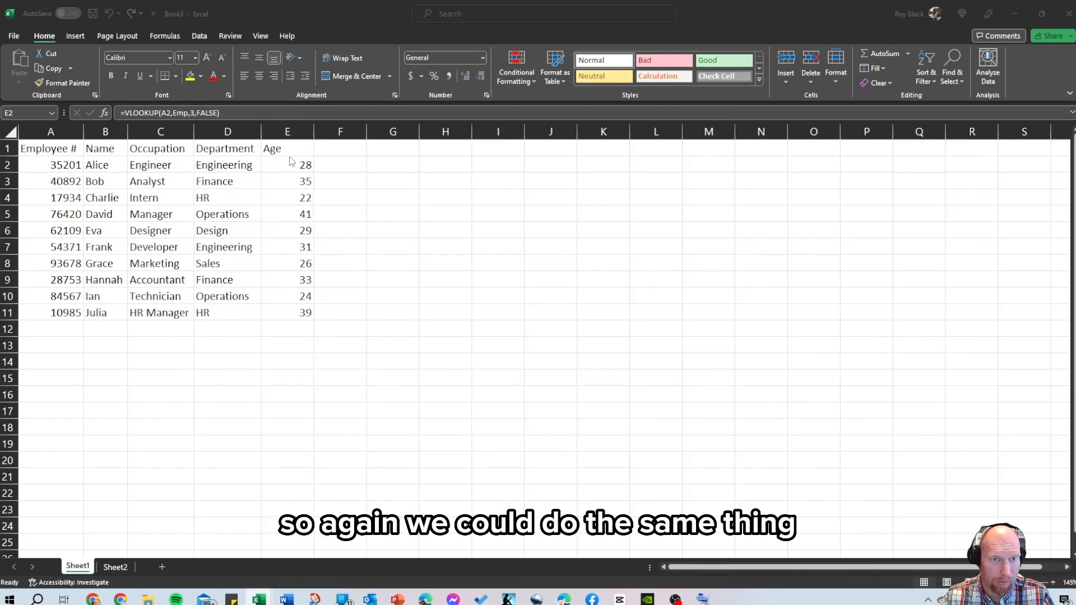
{"action": "left_click", "coordinate": [353, 150]}
{"action": "type", "text": "Salary"}
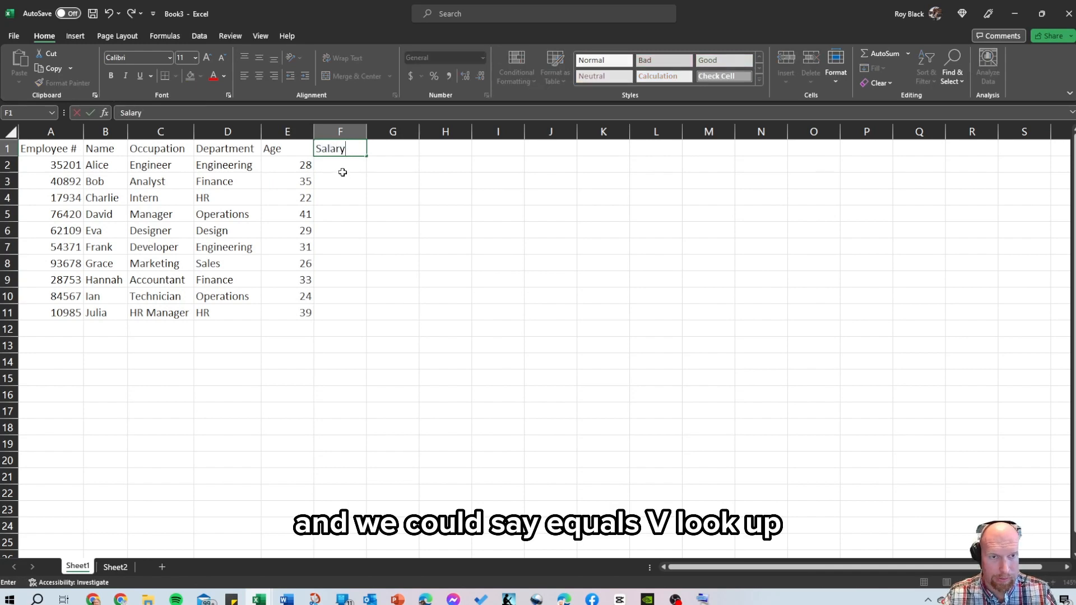
Enter a VLOOKUP formula in F2 with A2 as lookup value, emp as table array, column index 5 and FALSE
{"action": "left_click", "coordinate": [343, 171]}
{"action": "type", "text": "=vl"}
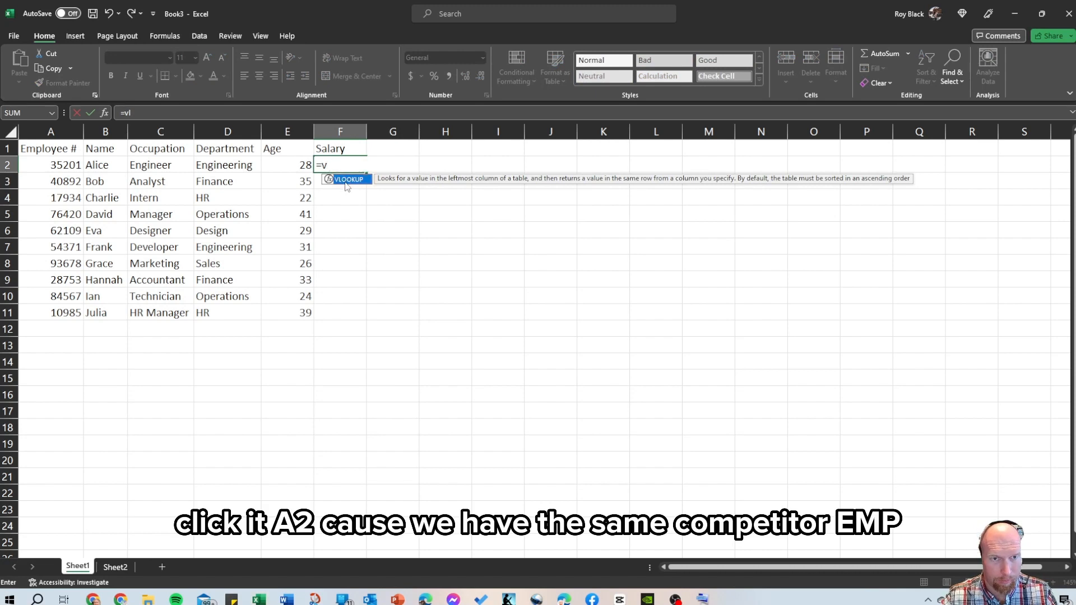
{"action": "key", "text": "Tab"}
{"action": "type", "text": "A2,"}
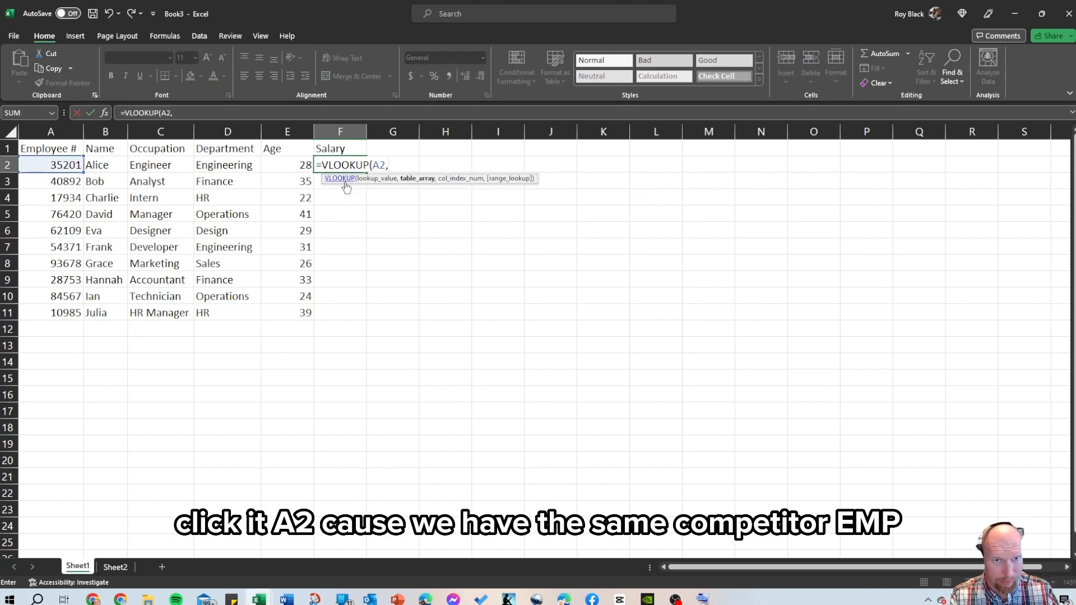
{"action": "type", "text": "emp,"}
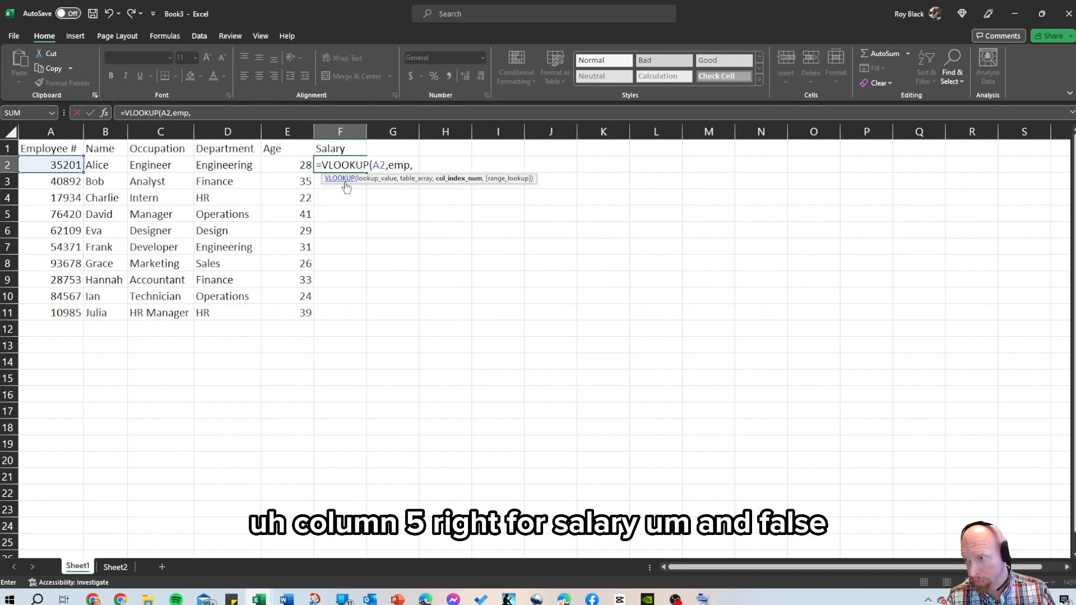
{"action": "type", "text": "5,"}
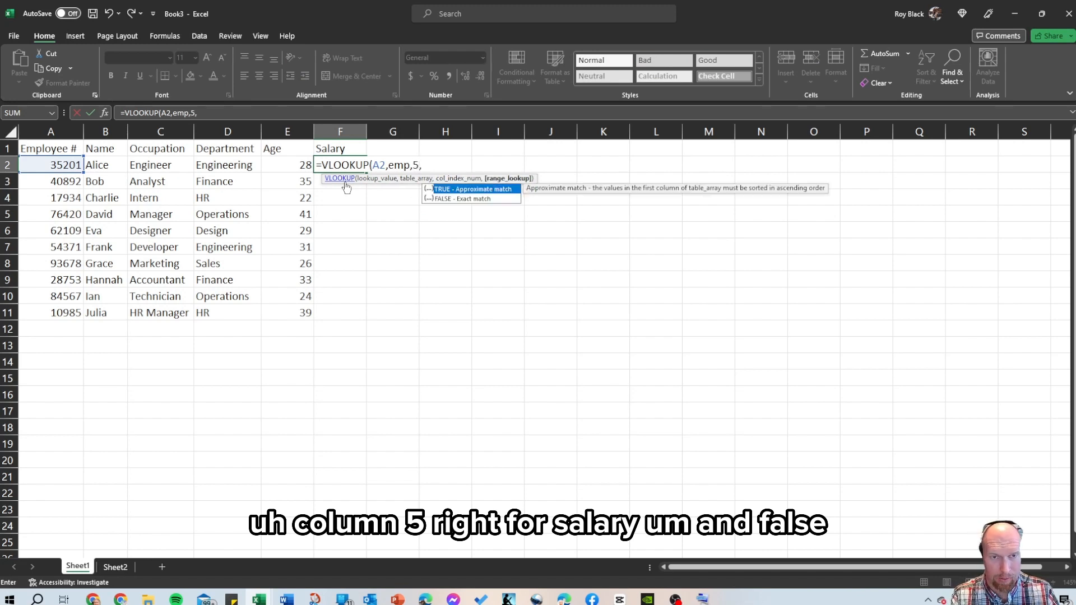
{"action": "type", "text": "fa"}
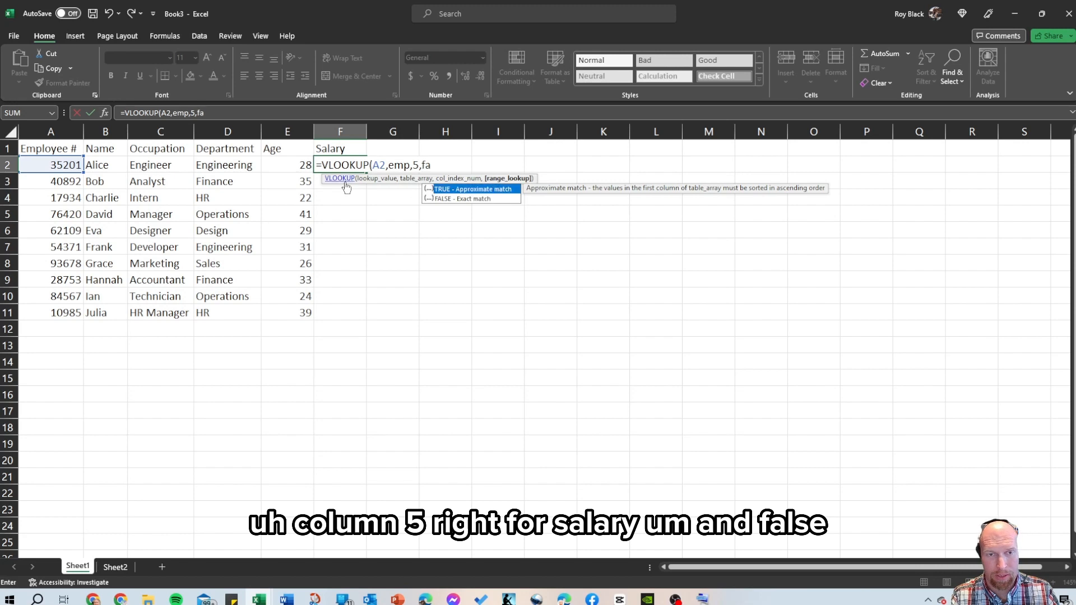
{"action": "type", "text": "lse)"}
{"action": "key", "text": "Return"}
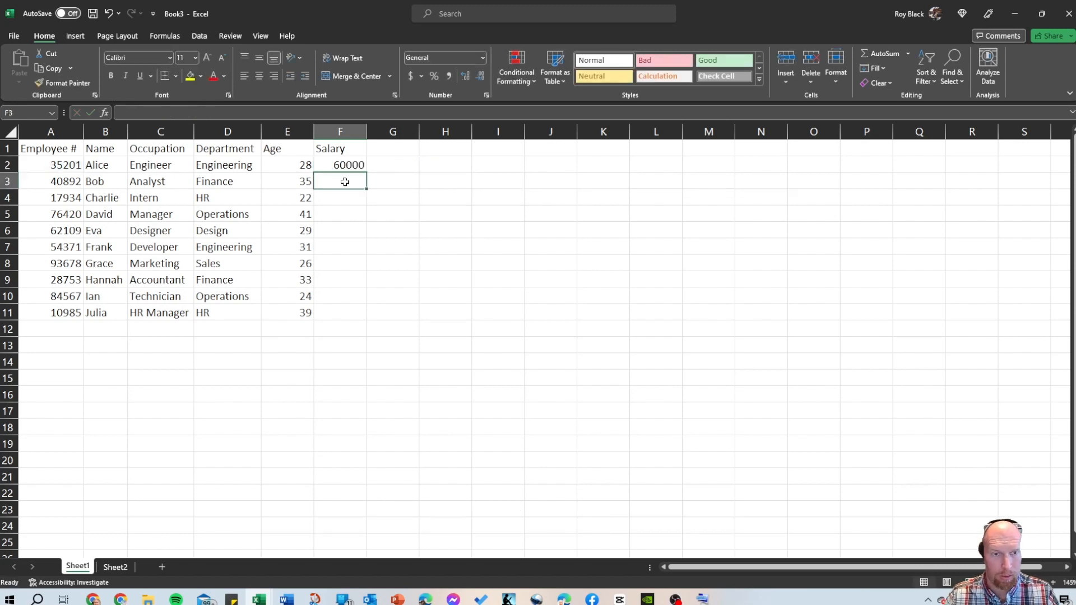
Fill the VLOOKUP formula from F2 down the Salary column through F11
{"action": "left_click", "coordinate": [361, 164]}
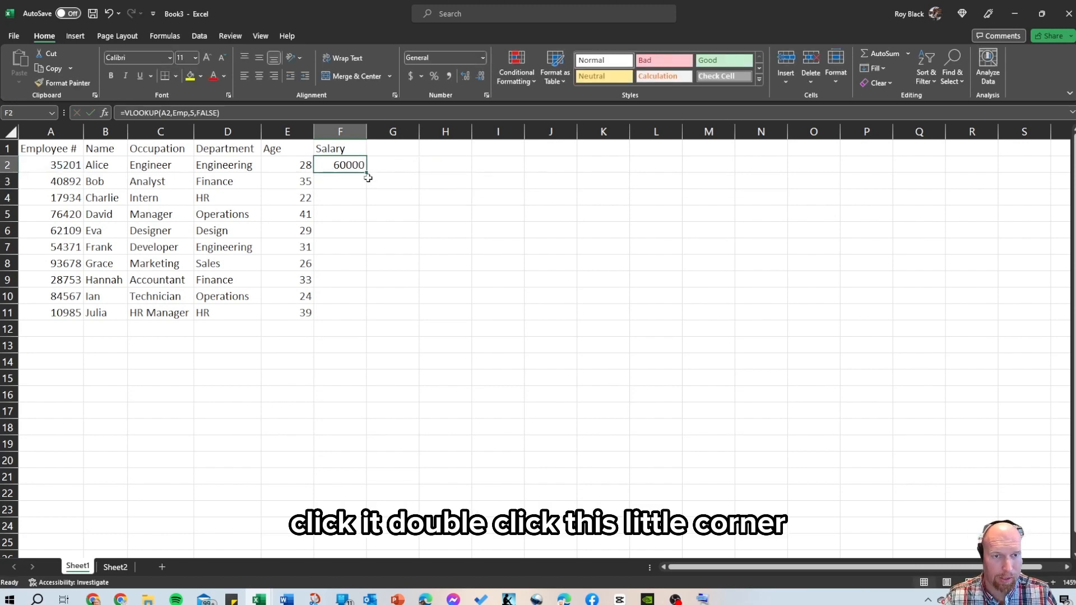
{"action": "double_click", "coordinate": [366, 174]}
{"action": "left_click", "coordinate": [583, 360]}
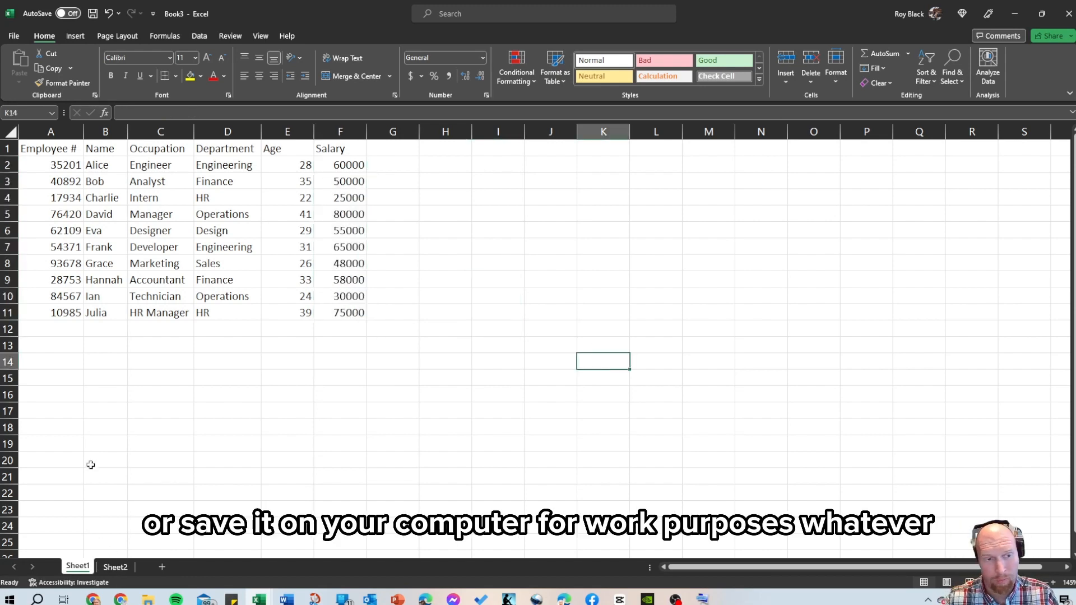
Copy the employee table A1:F11 on Sheet1 and paste it over itself as values to replace the VLOOKUP formulas
{"action": "left_click", "coordinate": [116, 568]}
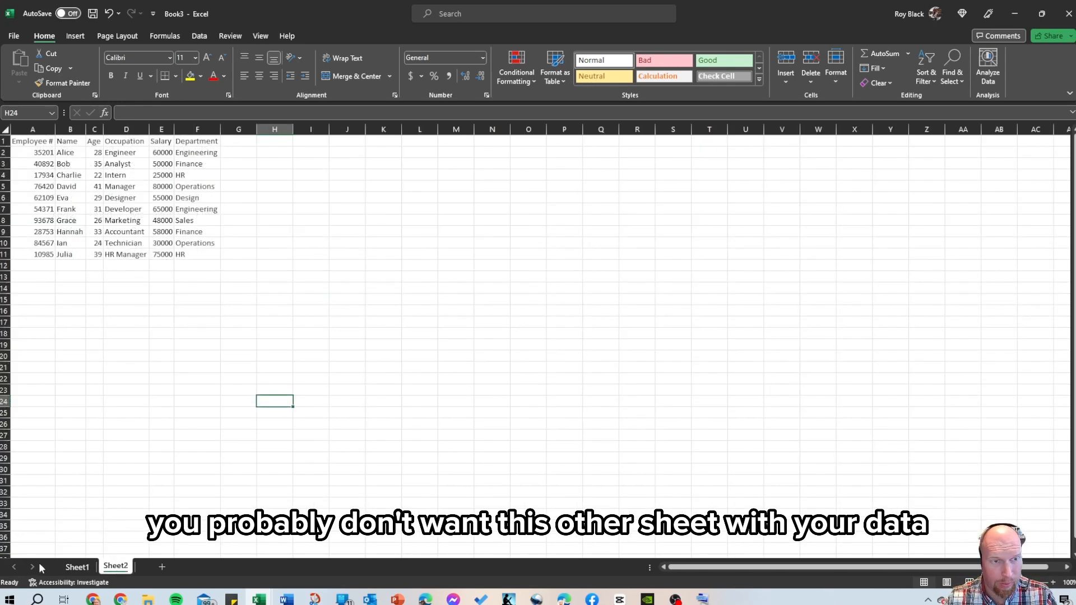
{"action": "left_click", "coordinate": [77, 568]}
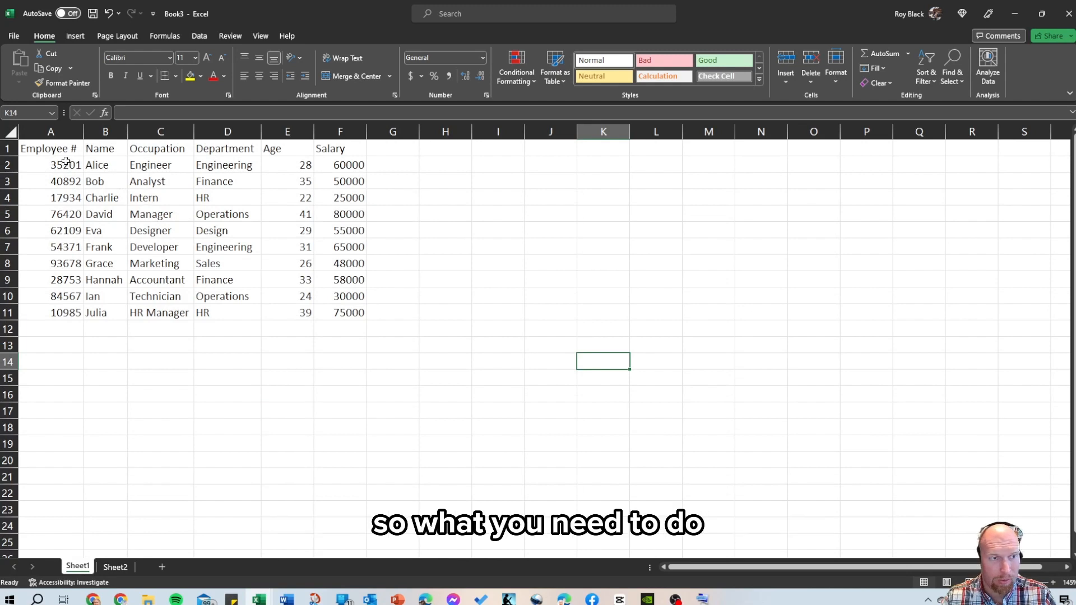
{"action": "left_click", "coordinate": [50, 147]}
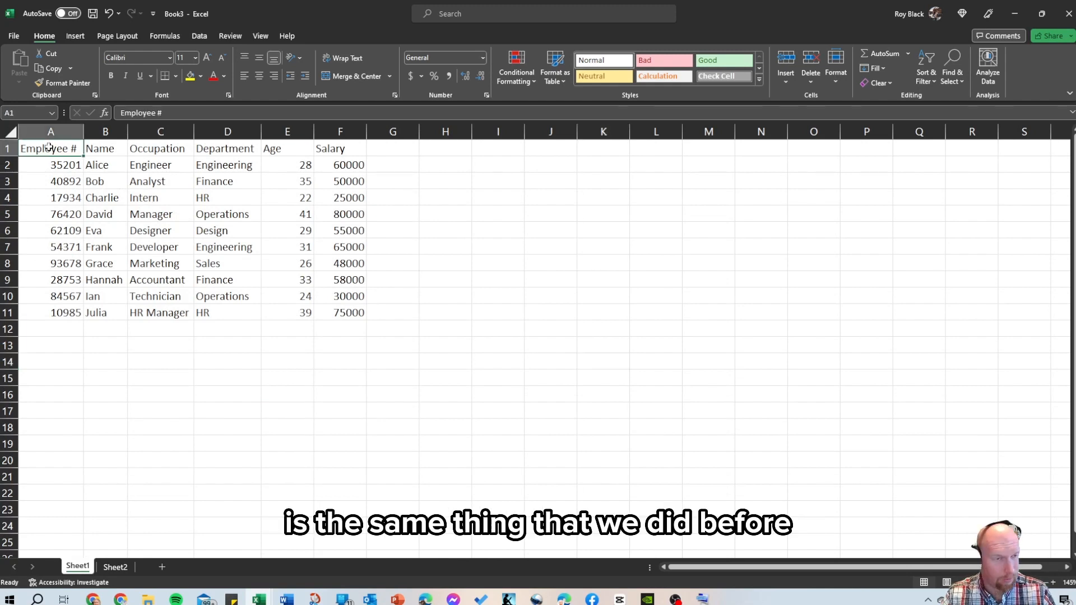
{"action": "key", "text": "ctrl+shift+Down"}
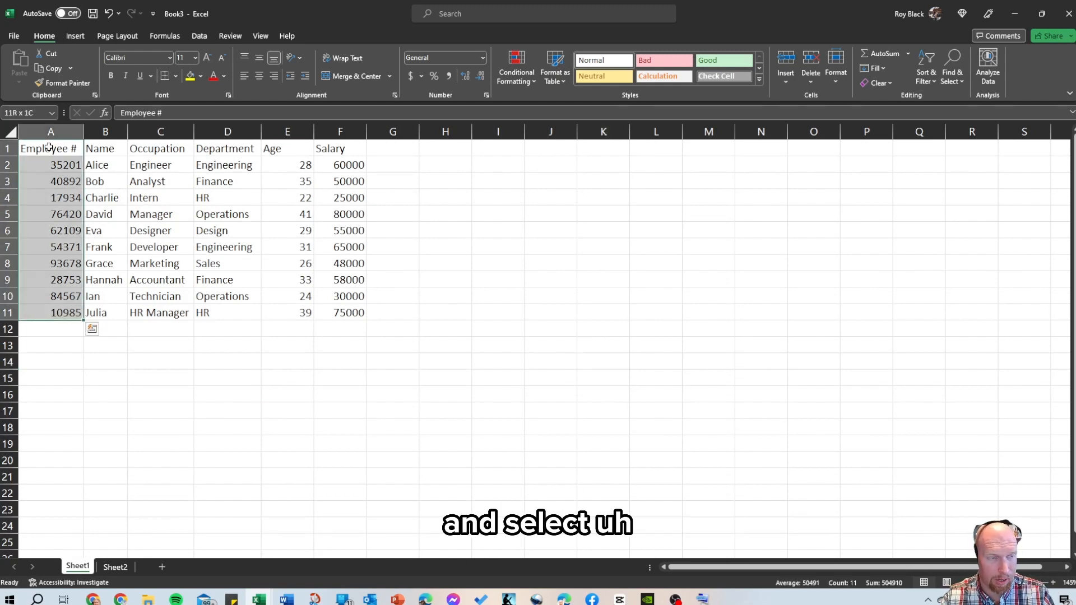
{"action": "left_click", "coordinate": [50, 148]}
{"action": "key", "text": "ctrl+shift+Right"}
{"action": "key", "text": "ctrl+shift+Down"}
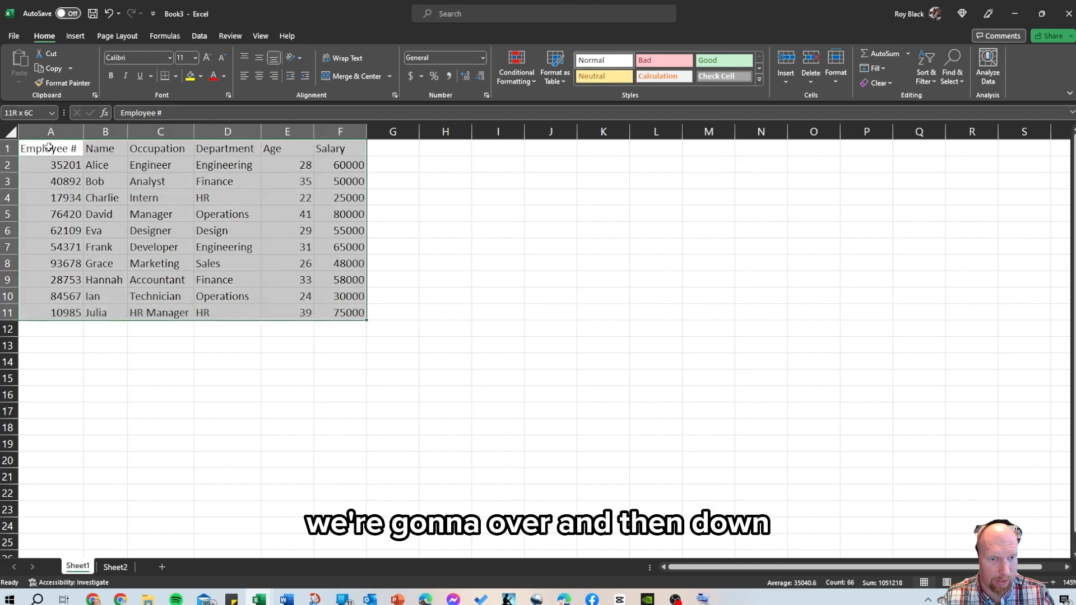
{"action": "right_click", "coordinate": [54, 163]}
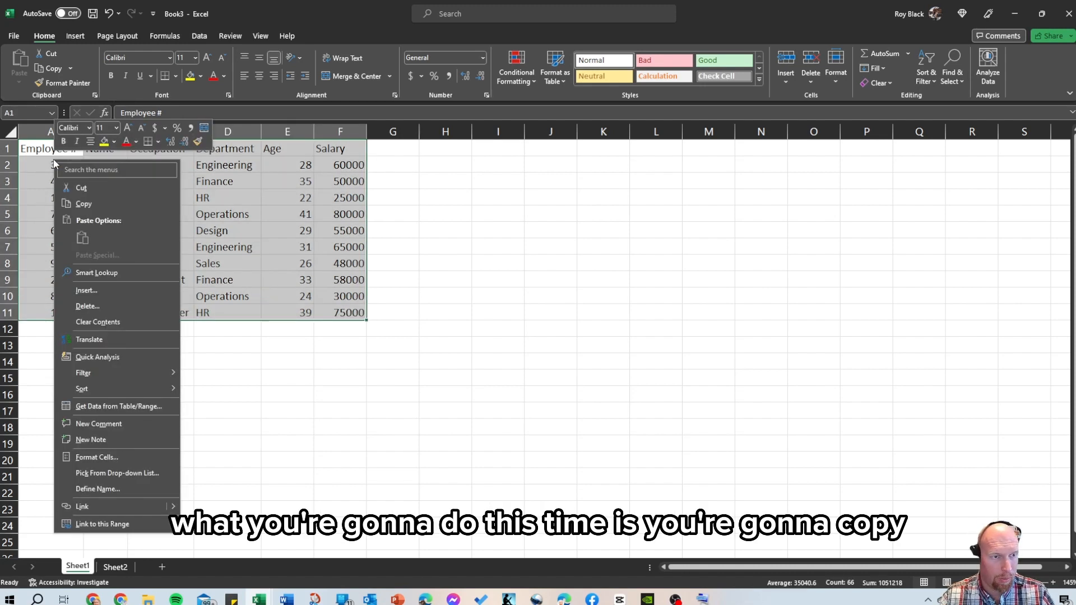
{"action": "left_click", "coordinate": [85, 203]}
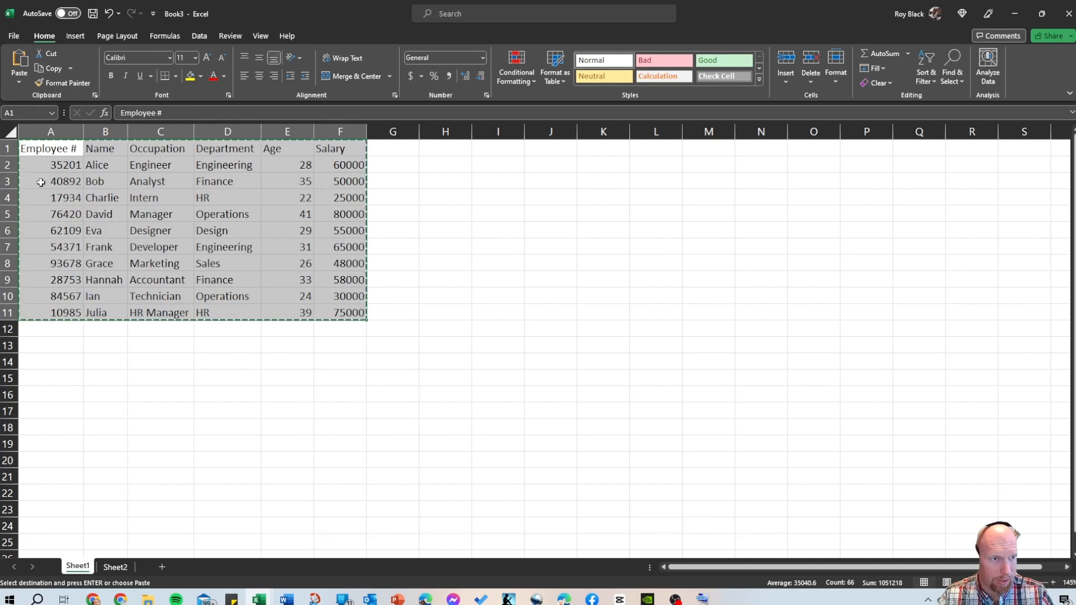
{"action": "right_click", "coordinate": [83, 205]}
{"action": "left_click", "coordinate": [86, 261]}
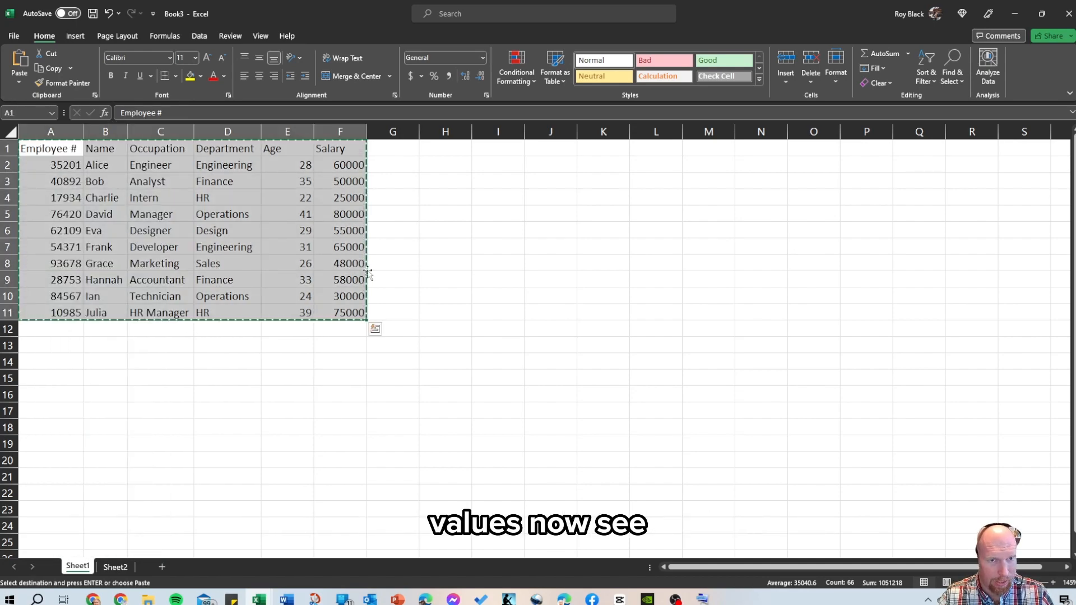
Inspect cells across the Department, Age and Salary columns of Sheet1 to check whether they still contain formulas
{"action": "left_click", "coordinate": [353, 215]}
{"action": "left_click", "coordinate": [292, 214]}
{"action": "left_click", "coordinate": [212, 213]}
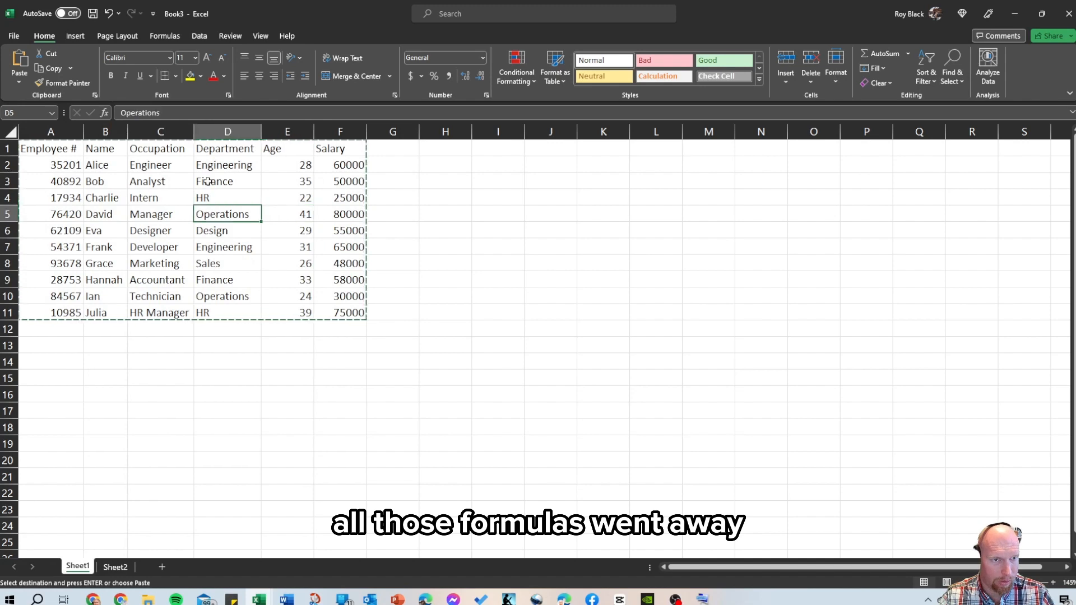
{"action": "left_click", "coordinate": [346, 181]}
{"action": "left_click", "coordinate": [293, 306]}
{"action": "left_click_drag", "start_coordinate": [292, 304], "coordinate": [287, 298]}
{"action": "left_click_drag", "start_coordinate": [231, 248], "coordinate": [168, 227]}
{"action": "left_click", "coordinate": [181, 182]}
{"action": "left_click", "coordinate": [336, 232]}
{"action": "left_click", "coordinate": [463, 475]}
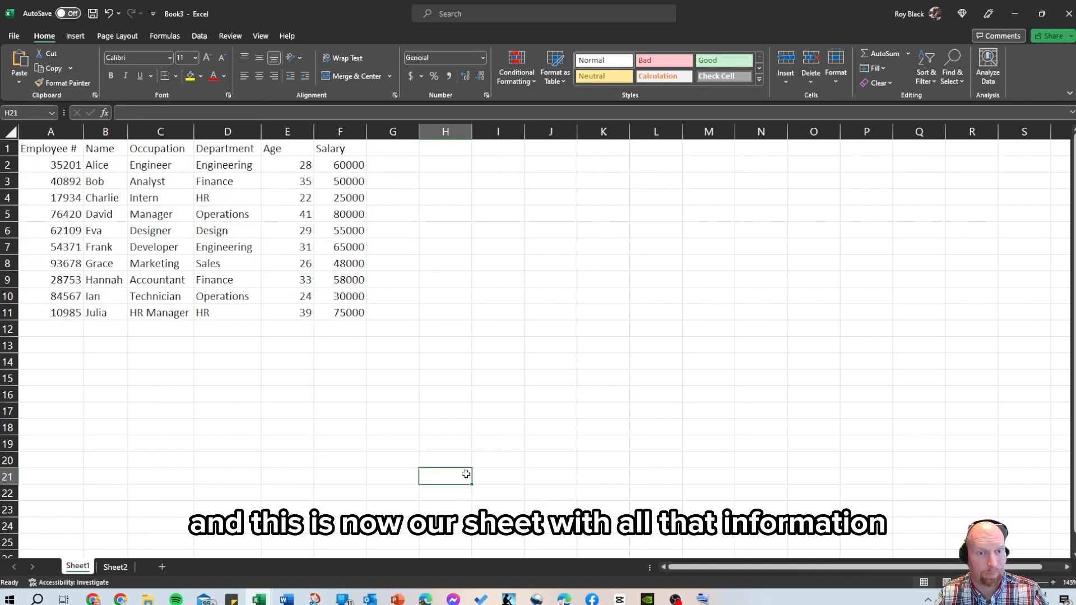
{"action": "left_click", "coordinate": [190, 280]}
{"action": "left_click", "coordinate": [66, 178]}
{"action": "left_click", "coordinate": [219, 264]}
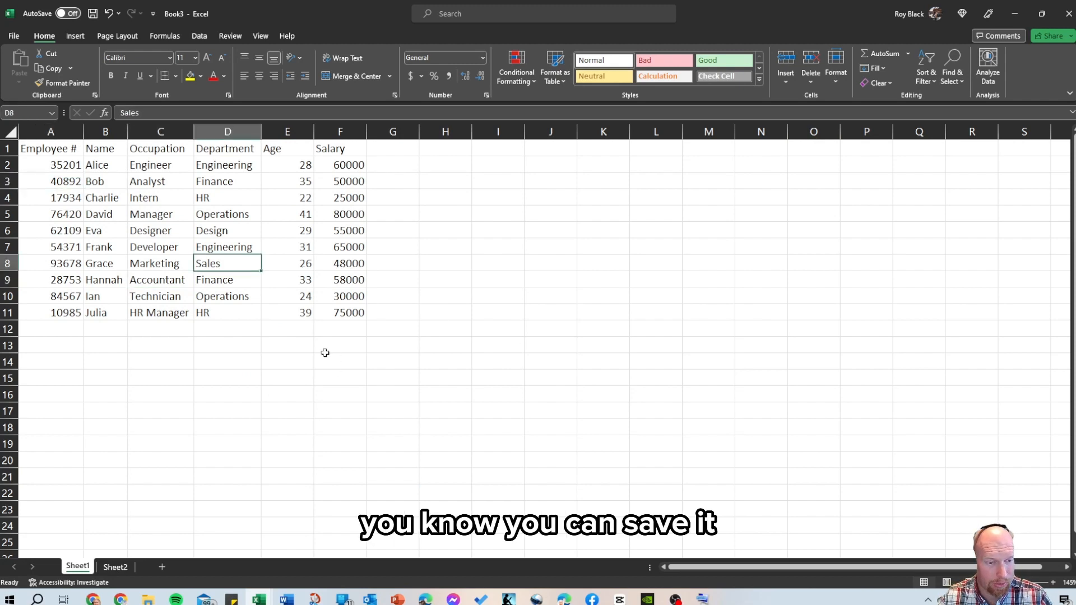
Delete Sheet2 permanently from the Book3 workbook
{"action": "left_click", "coordinate": [112, 569]}
{"action": "right_click", "coordinate": [113, 569]}
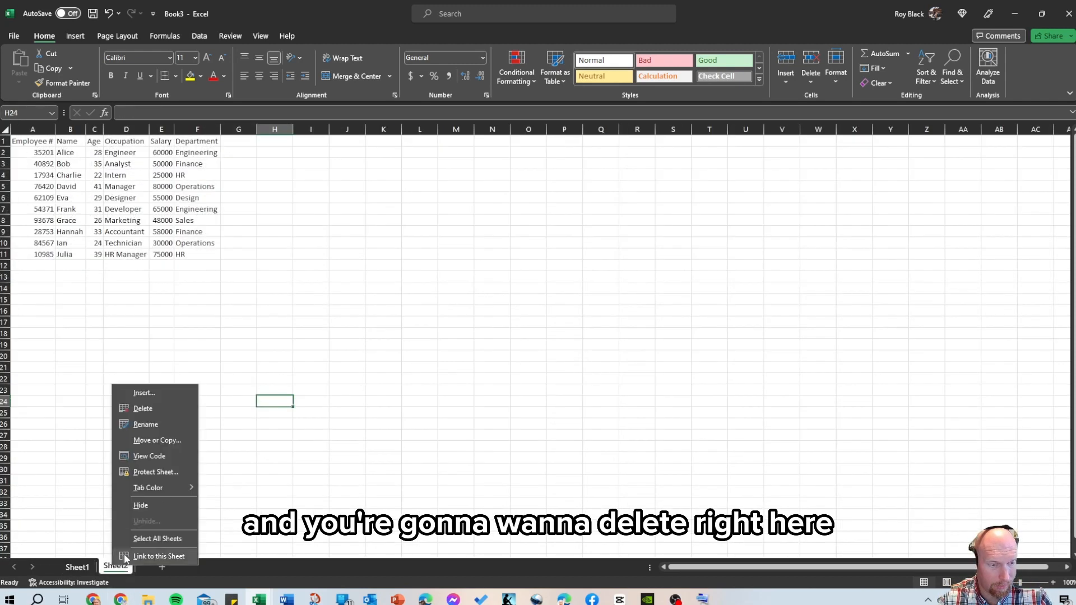
{"action": "left_click", "coordinate": [150, 415]}
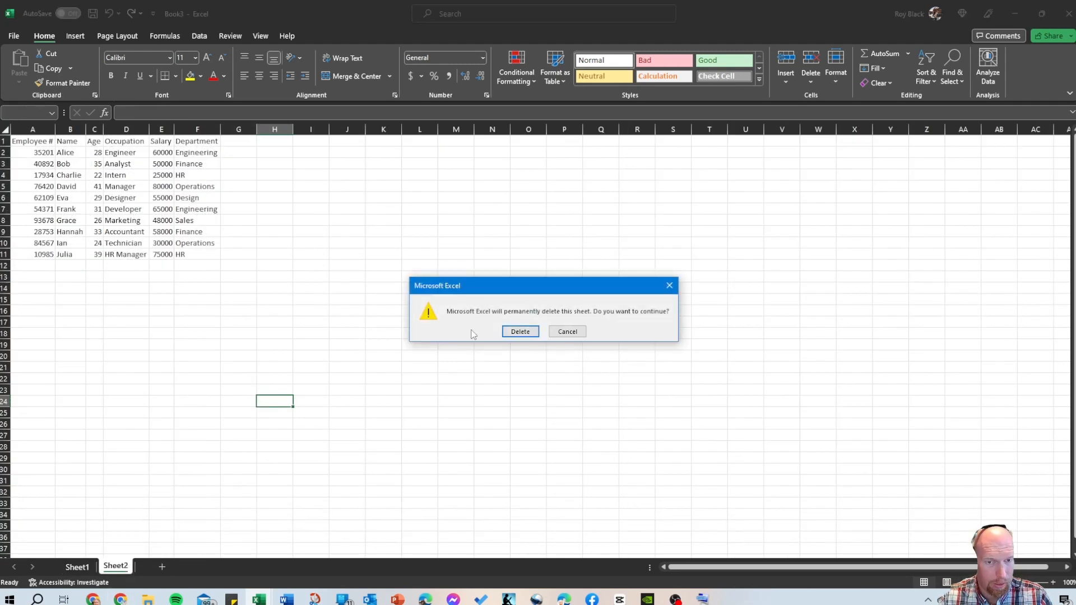
{"action": "left_click", "coordinate": [508, 334]}
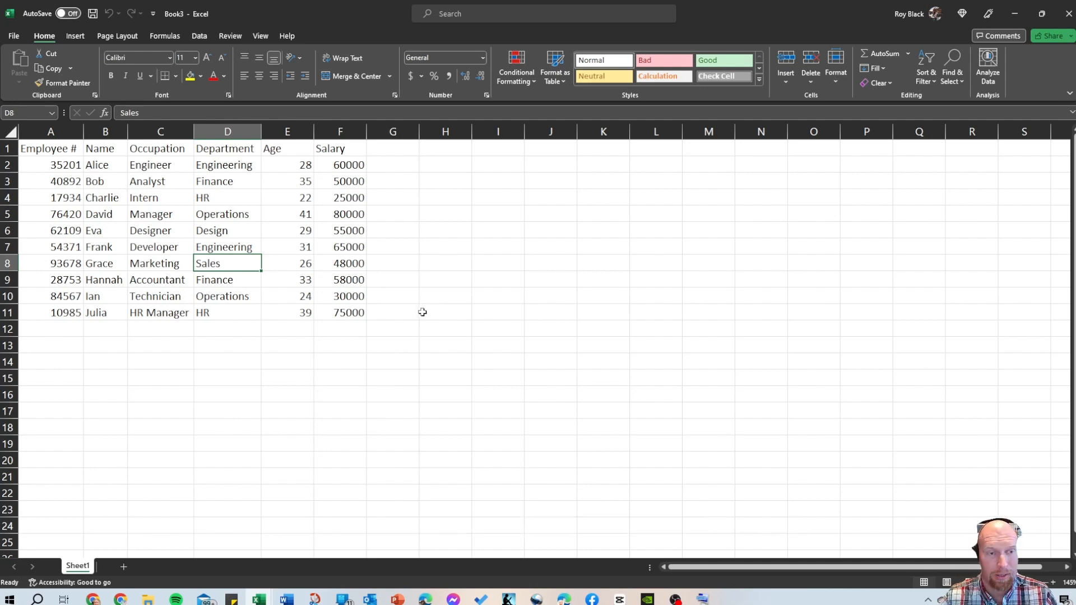
{"action": "left_click", "coordinate": [61, 164]}
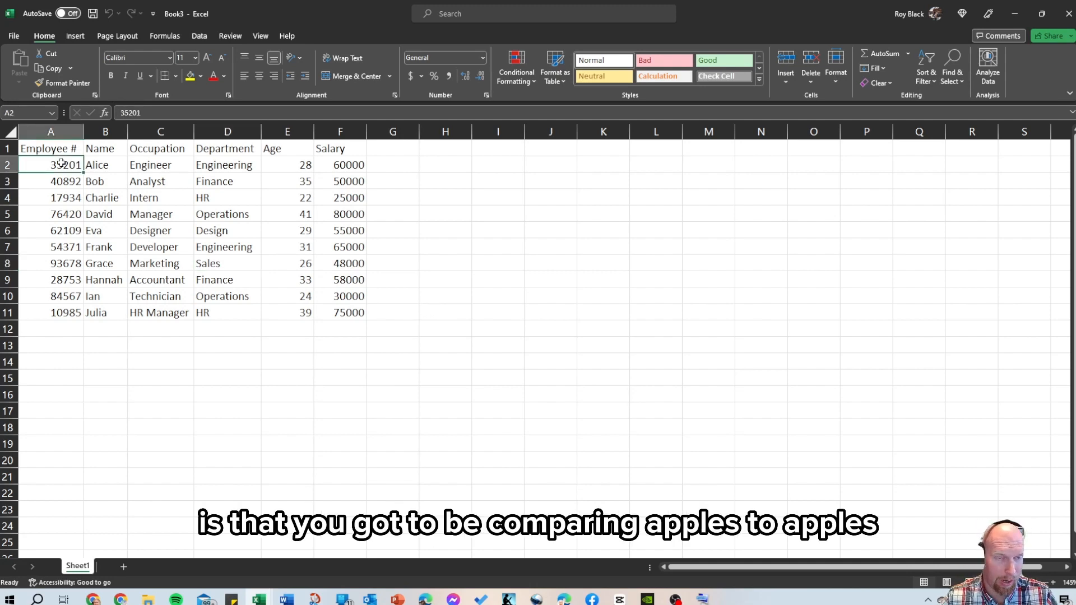
{"action": "left_click", "coordinate": [61, 131]}
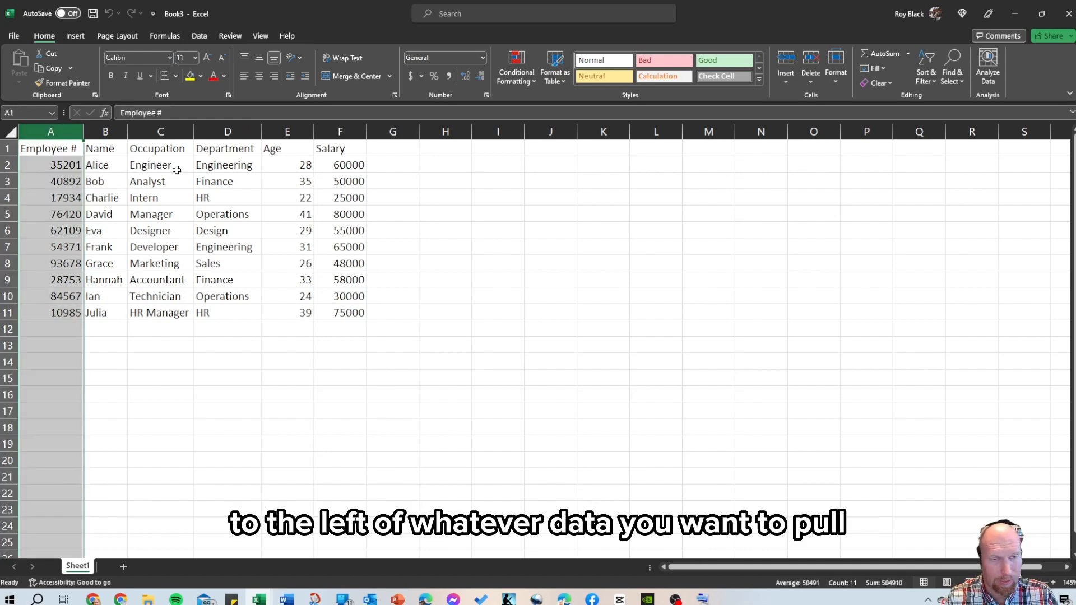
{"action": "mouse_move", "coordinate": [127, 130]}
{"action": "left_mouse_down"}
{"action": "mouse_move", "coordinate": [204, 127]}
{"action": "mouse_move", "coordinate": [120, 127]}
{"action": "mouse_move", "coordinate": [128, 127]}
{"action": "left_mouse_up"}
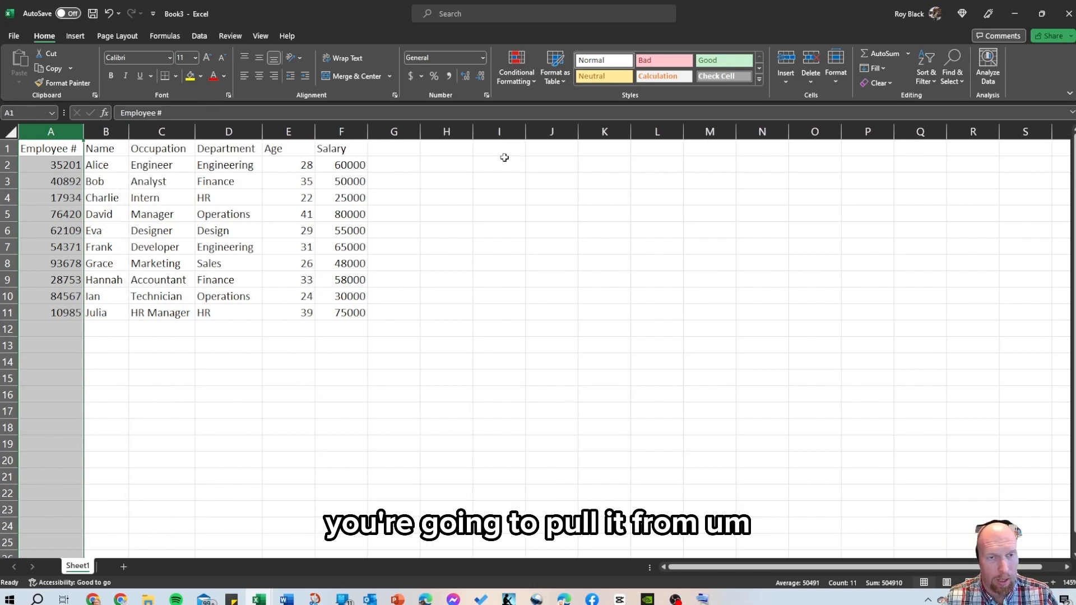
{"action": "left_click", "coordinate": [395, 178]}
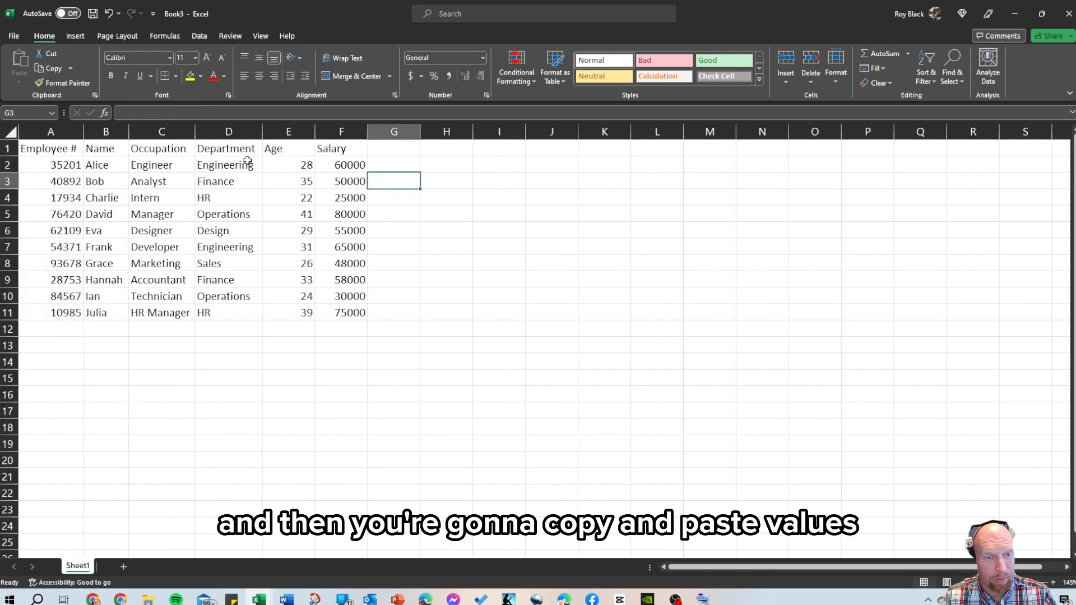
Examine the Salary cells in column F to check that they hold fixed values without Sheet2
{"action": "left_click", "coordinate": [342, 214]}
{"action": "left_click", "coordinate": [344, 261]}
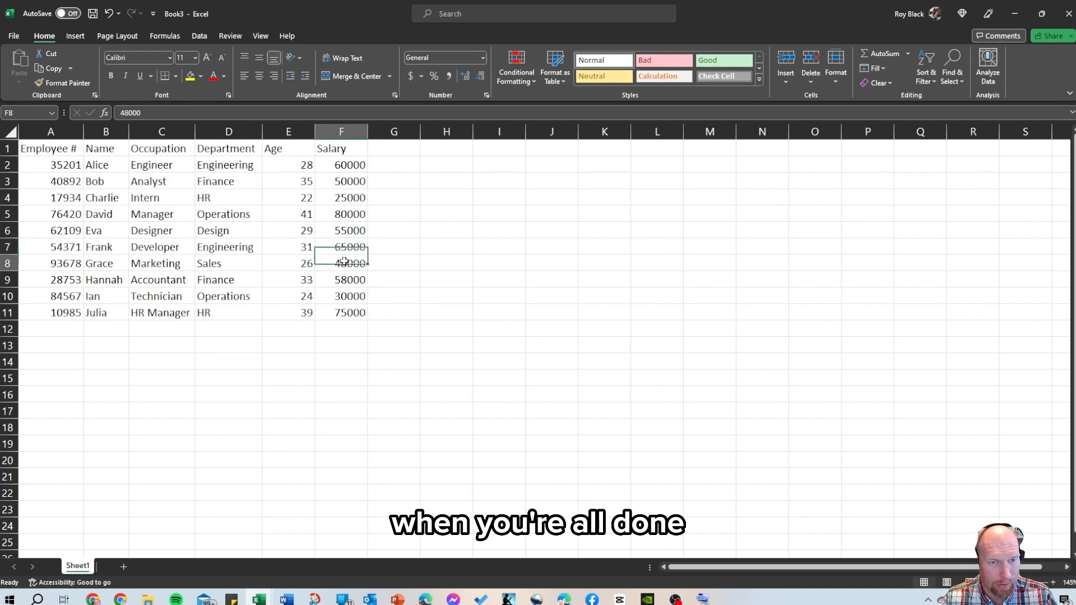
{"action": "left_click", "coordinate": [344, 279]}
{"action": "left_click", "coordinate": [345, 296]}
{"action": "left_click", "coordinate": [344, 312]}
{"action": "left_click", "coordinate": [347, 225]}
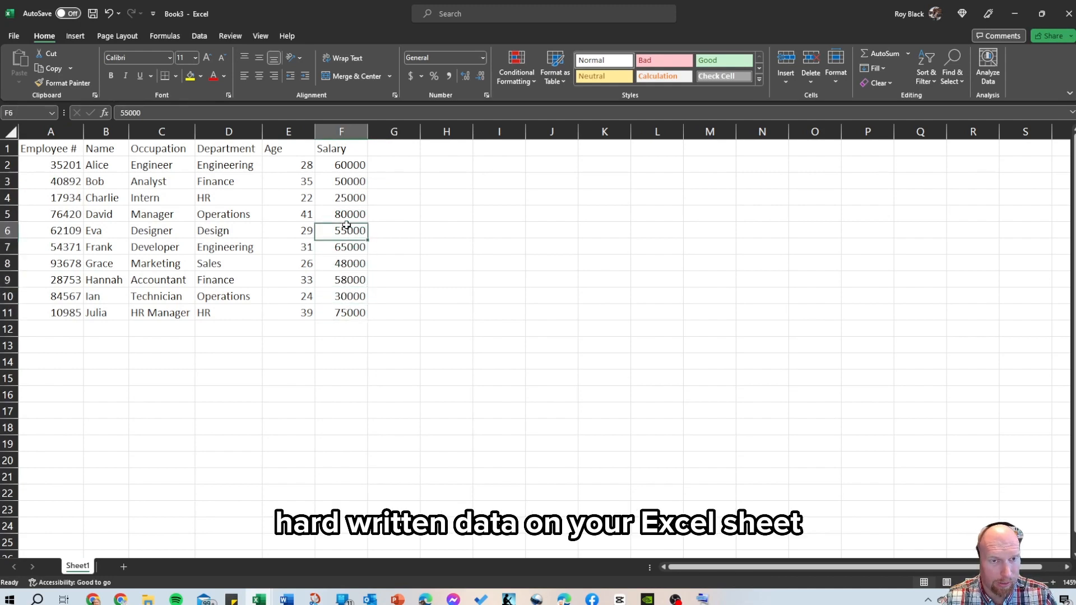
{"action": "left_click", "coordinate": [344, 214]}
{"action": "left_click", "coordinate": [344, 198]}
{"action": "left_click", "coordinate": [344, 164]}
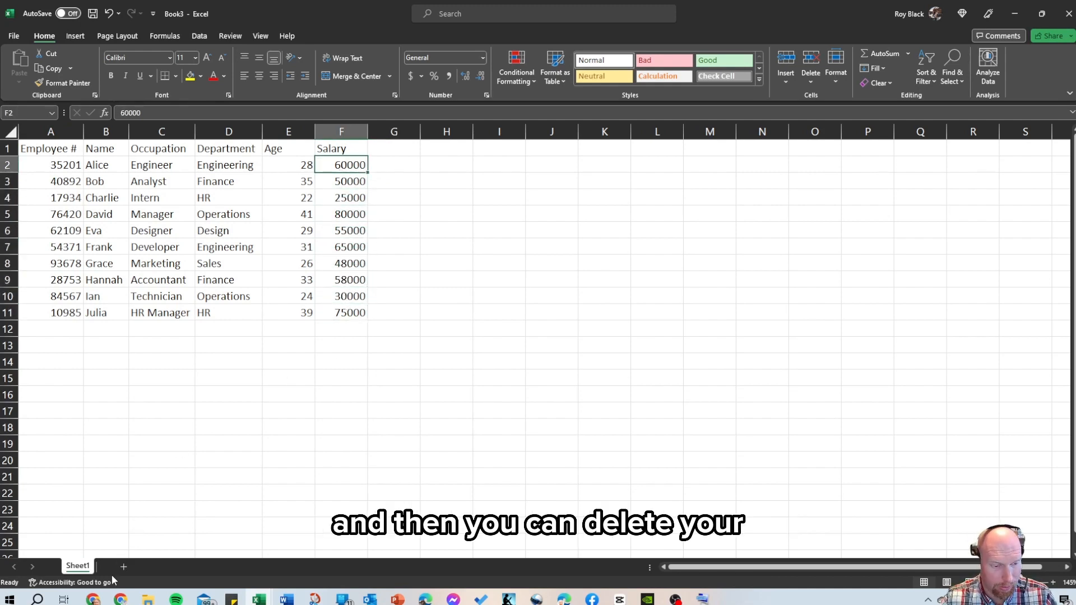